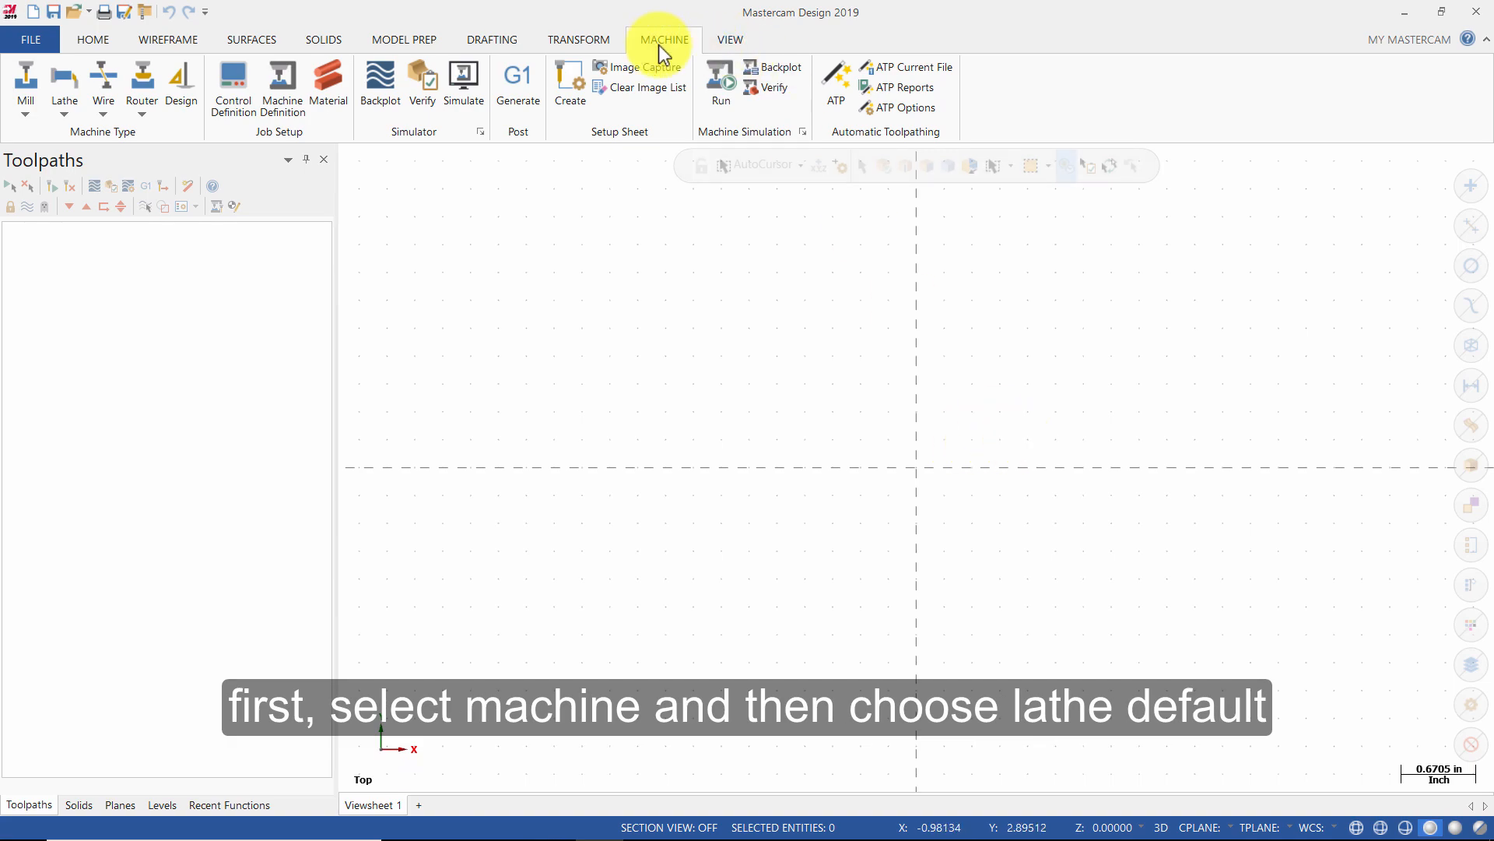
- Create a machine group with the default lathe and set the +D+Z plane as the tool plane
{"action": "left_click", "coordinate": [65, 109]}
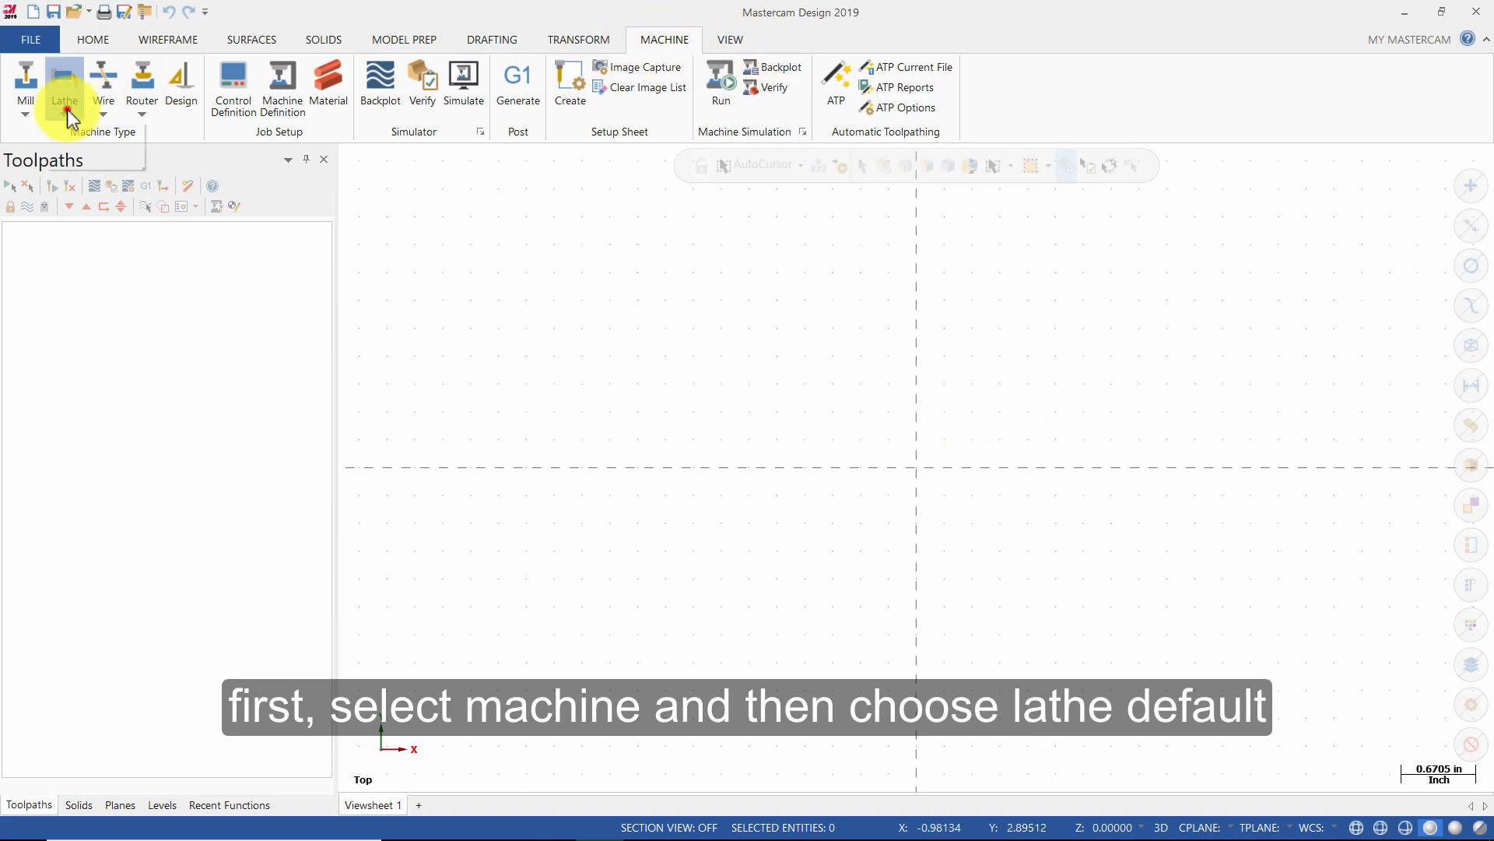
{"action": "left_click", "coordinate": [73, 135]}
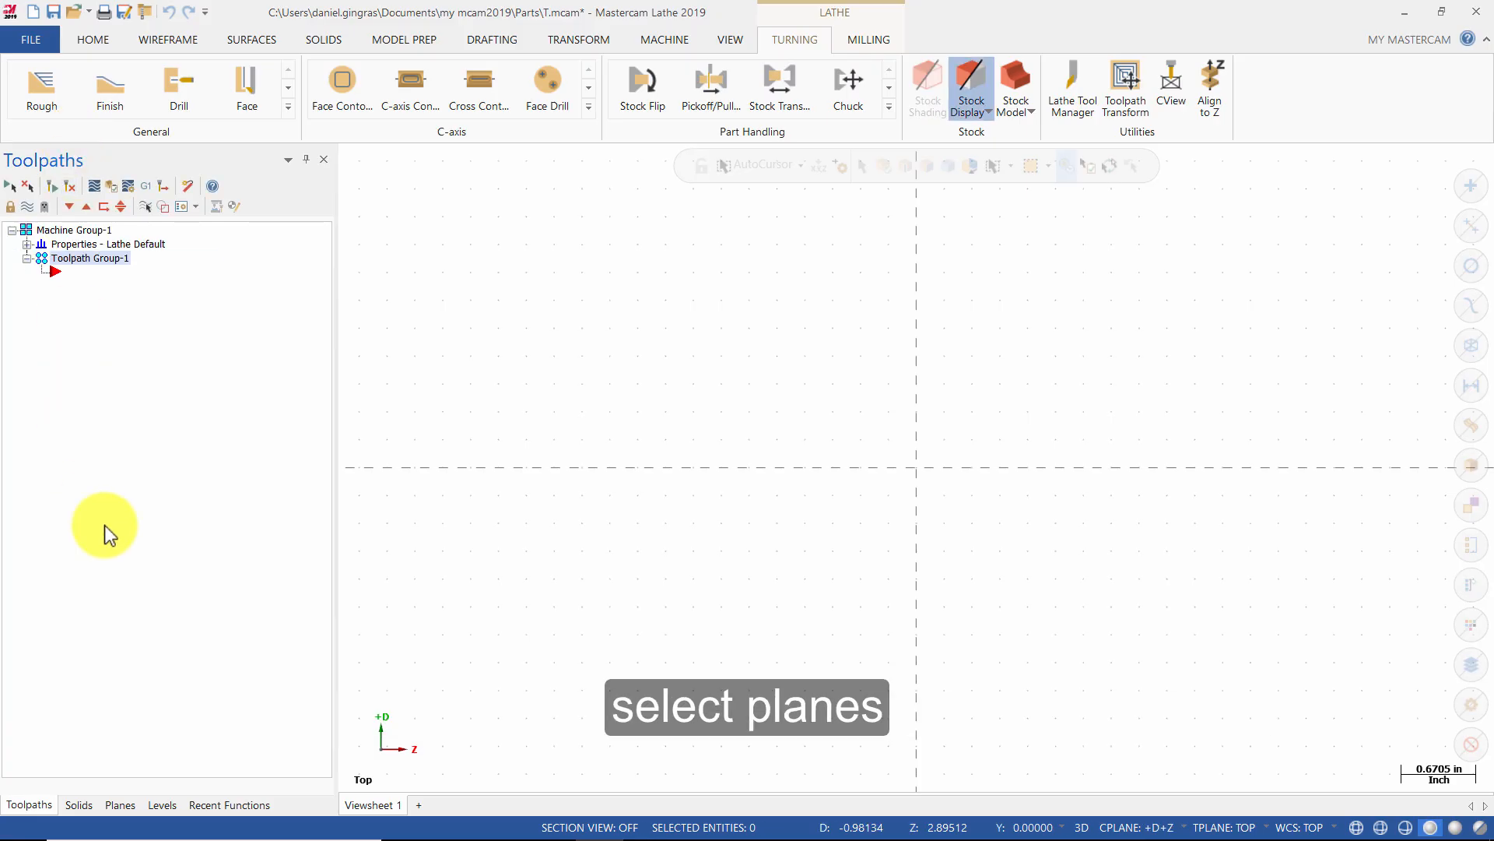
{"action": "left_click", "coordinate": [122, 806]}
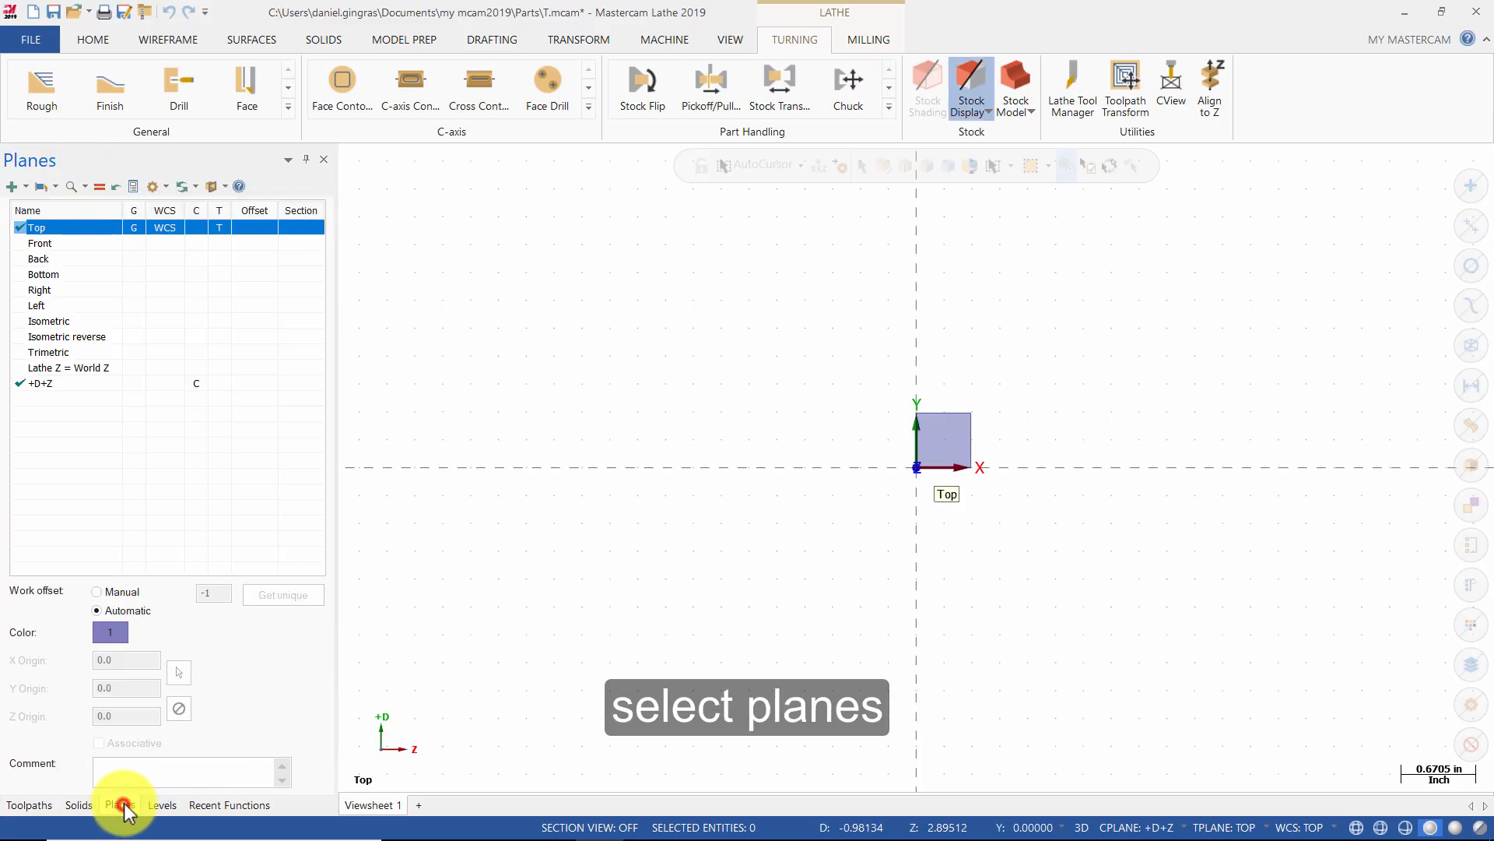
{"action": "left_click", "coordinate": [218, 382]}
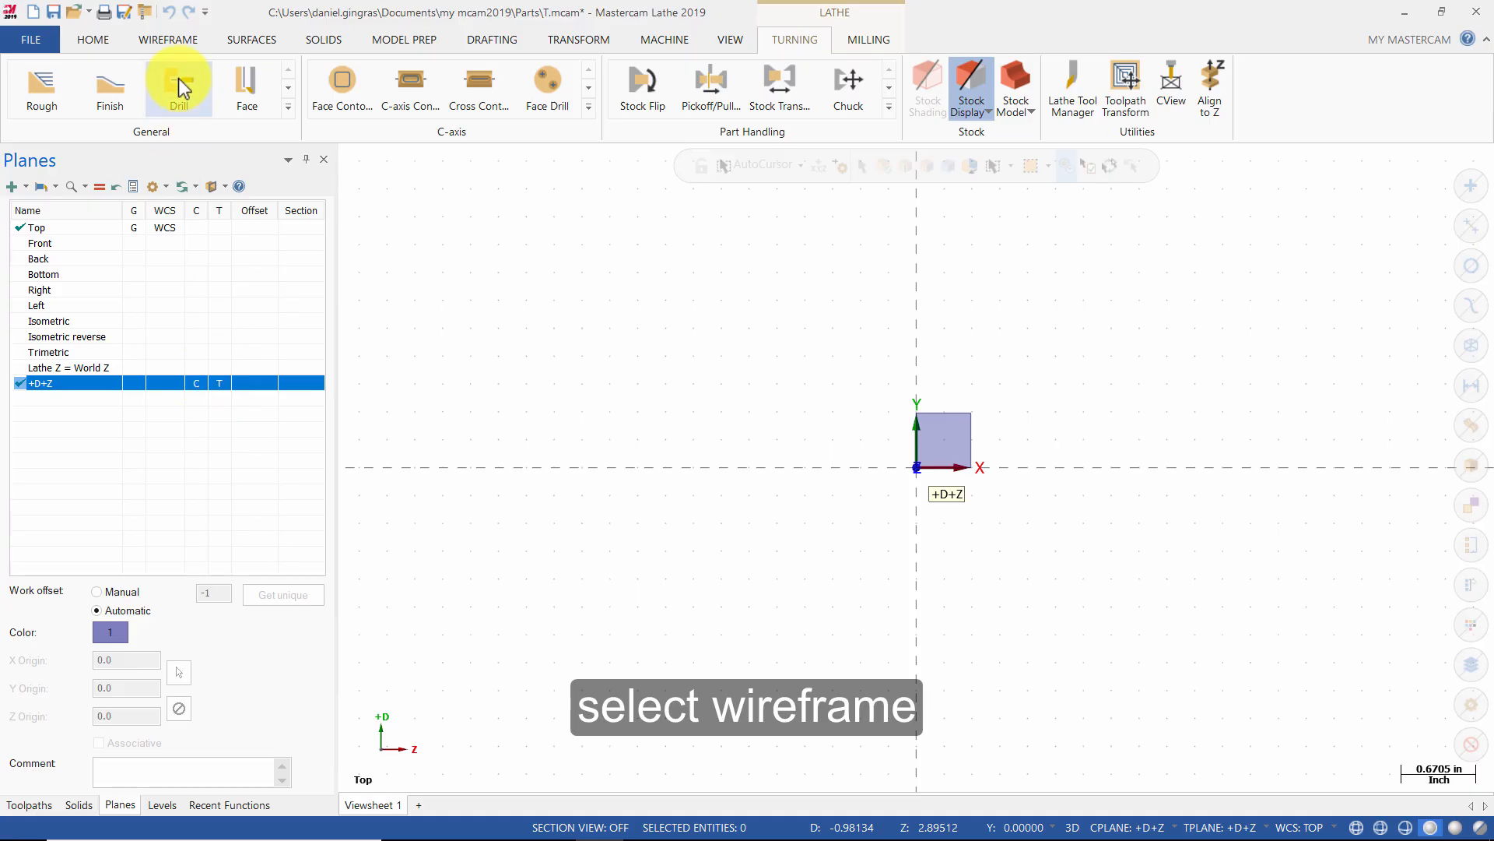
- Draw a wireframe line 0.25 in long at 90 degrees starting from the origin, using Line Endpoints
{"action": "left_click", "coordinate": [179, 40]}
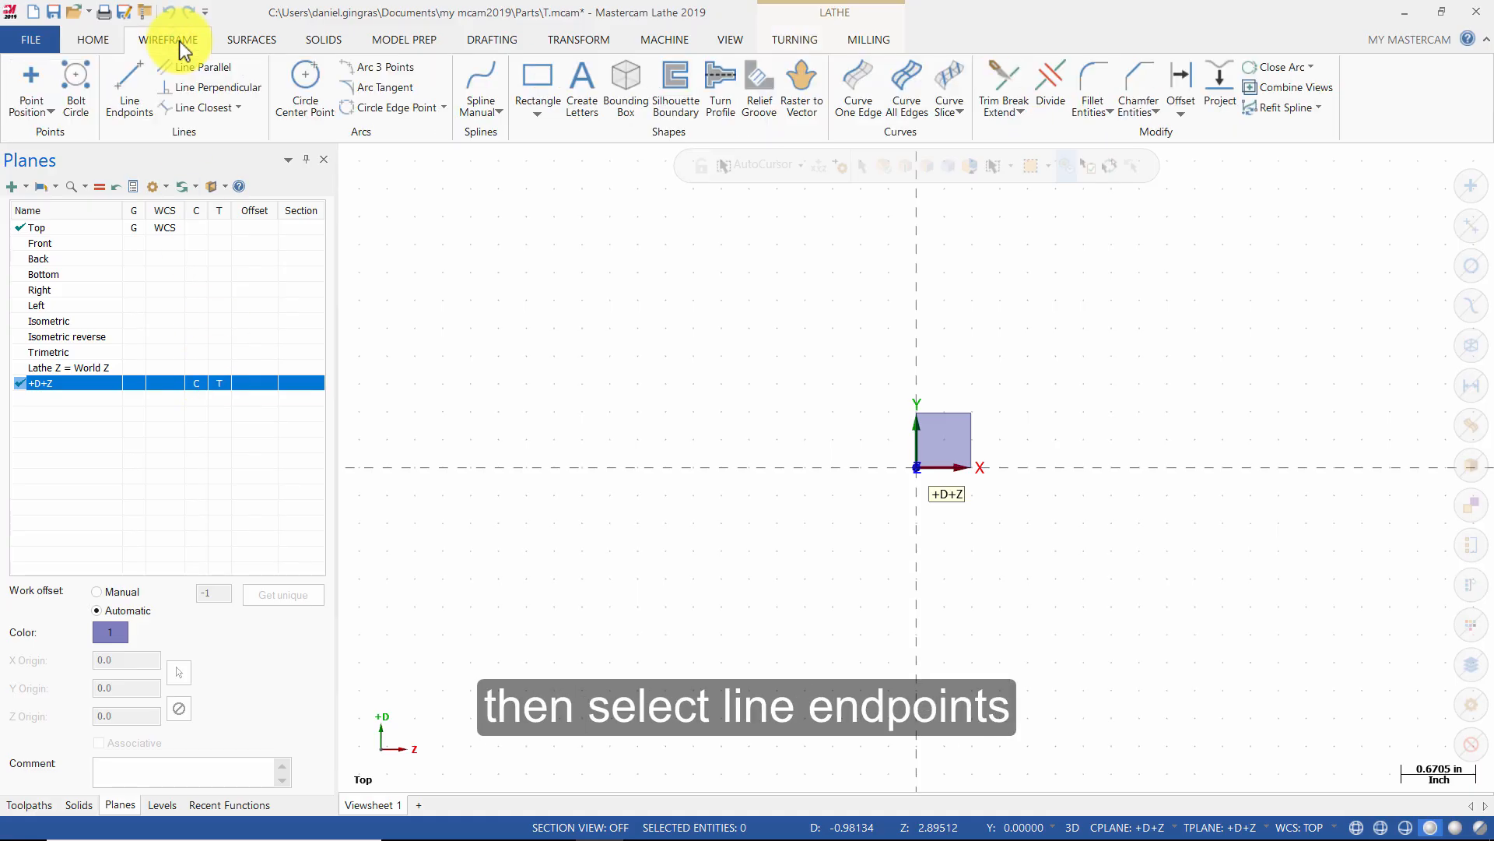
{"action": "left_click", "coordinate": [130, 89]}
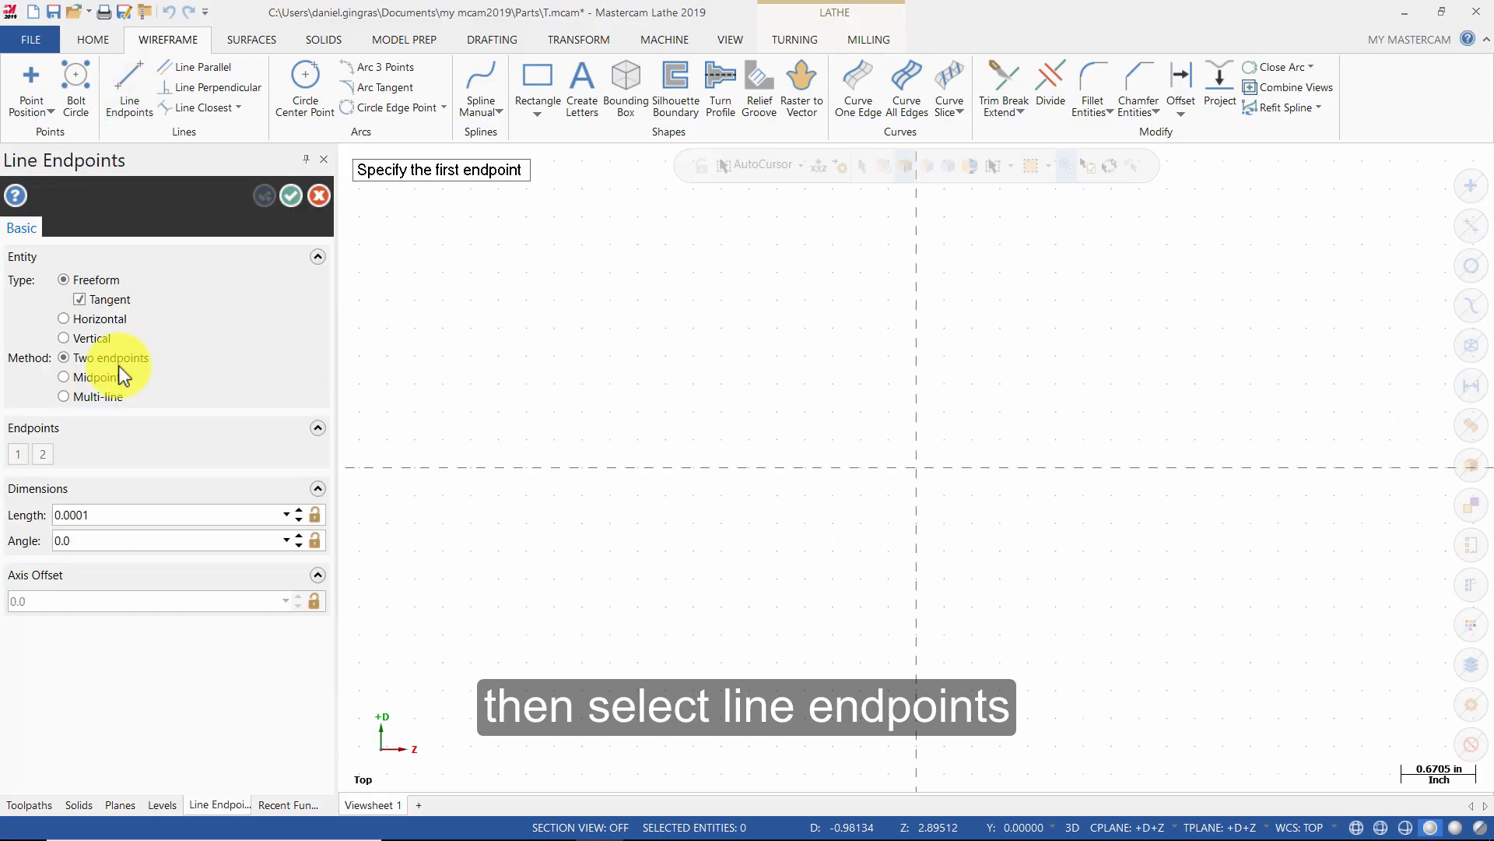
{"action": "double_click", "coordinate": [111, 514]}
{"action": "type", "text": "0.25"}
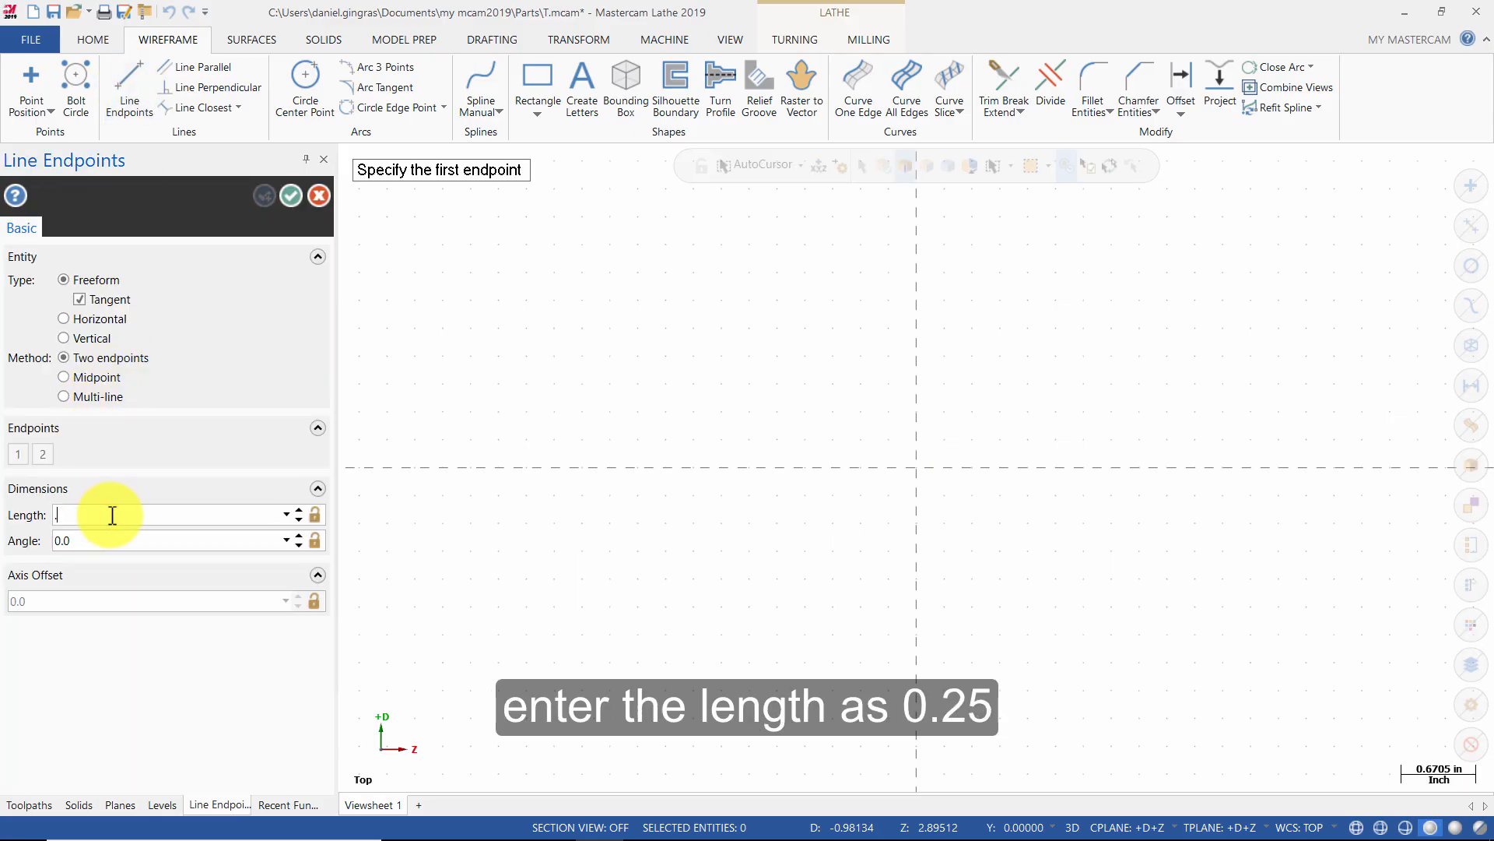
{"action": "key", "text": "Return"}
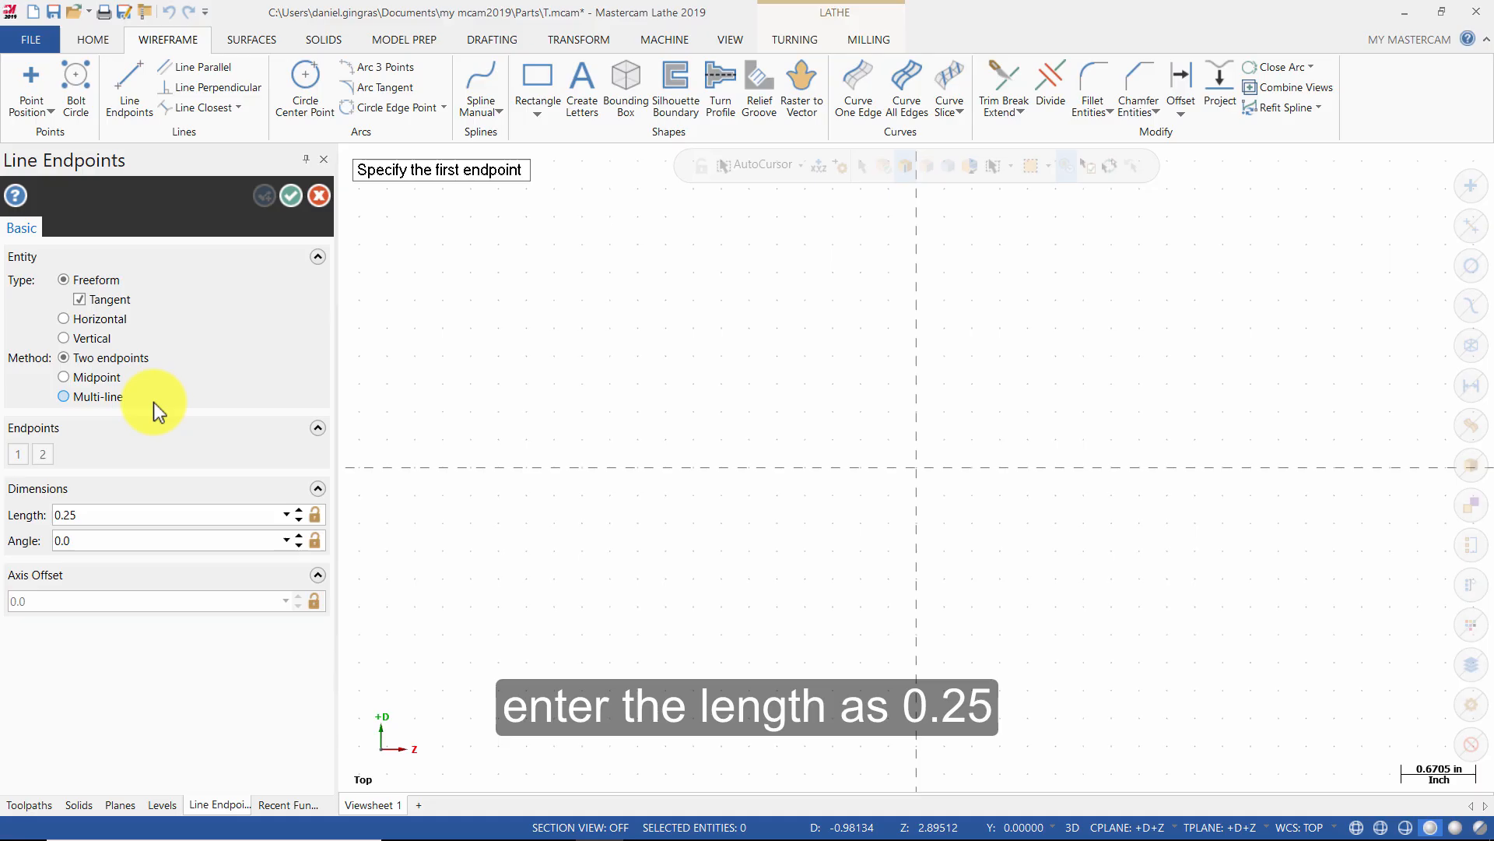
{"action": "double_click", "coordinate": [114, 540]}
{"action": "type", "text": "90"}
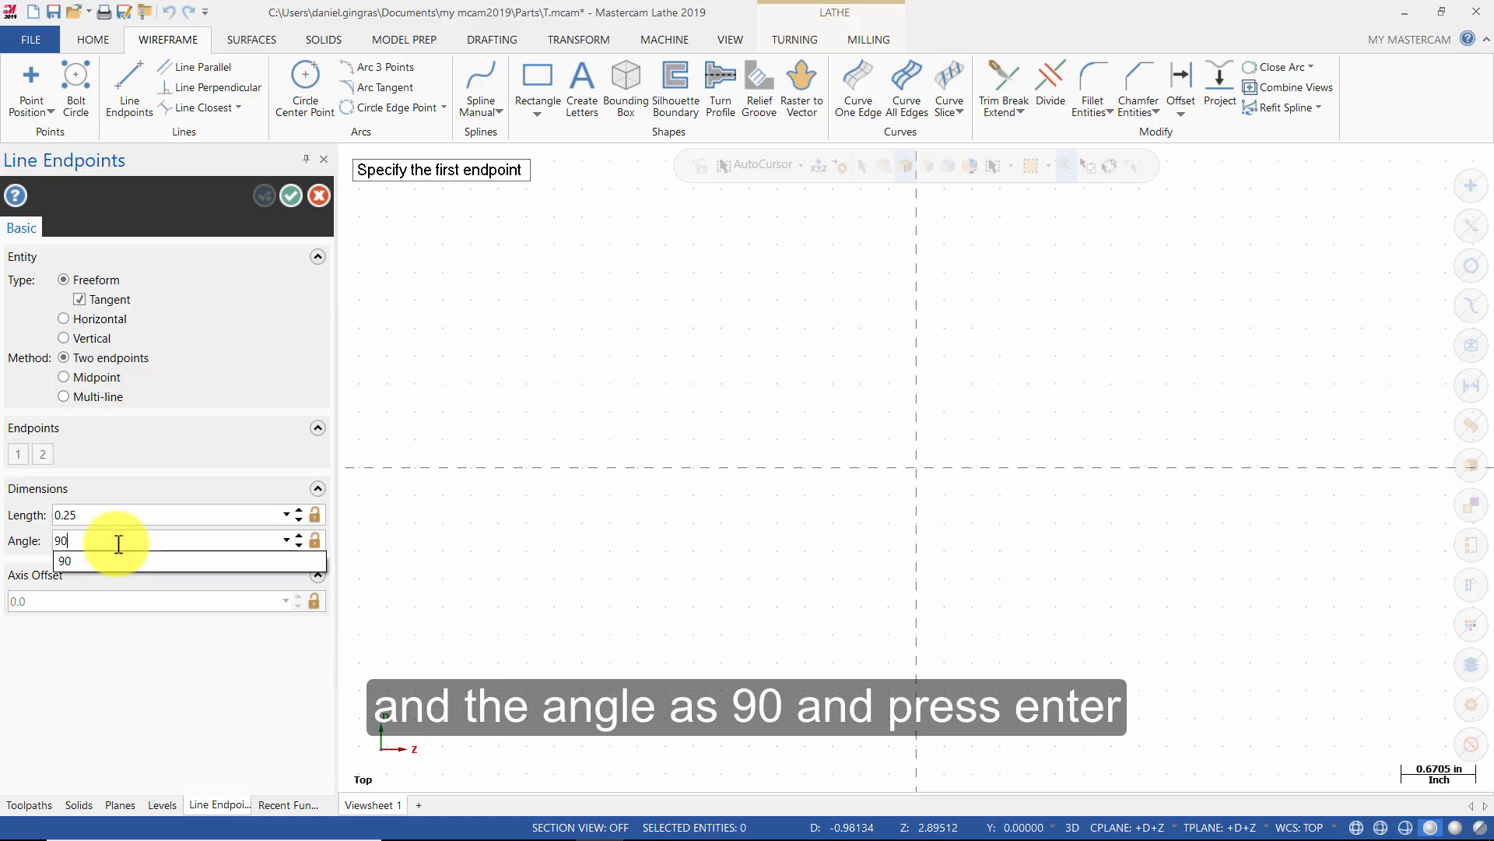
{"action": "key", "text": "Return"}
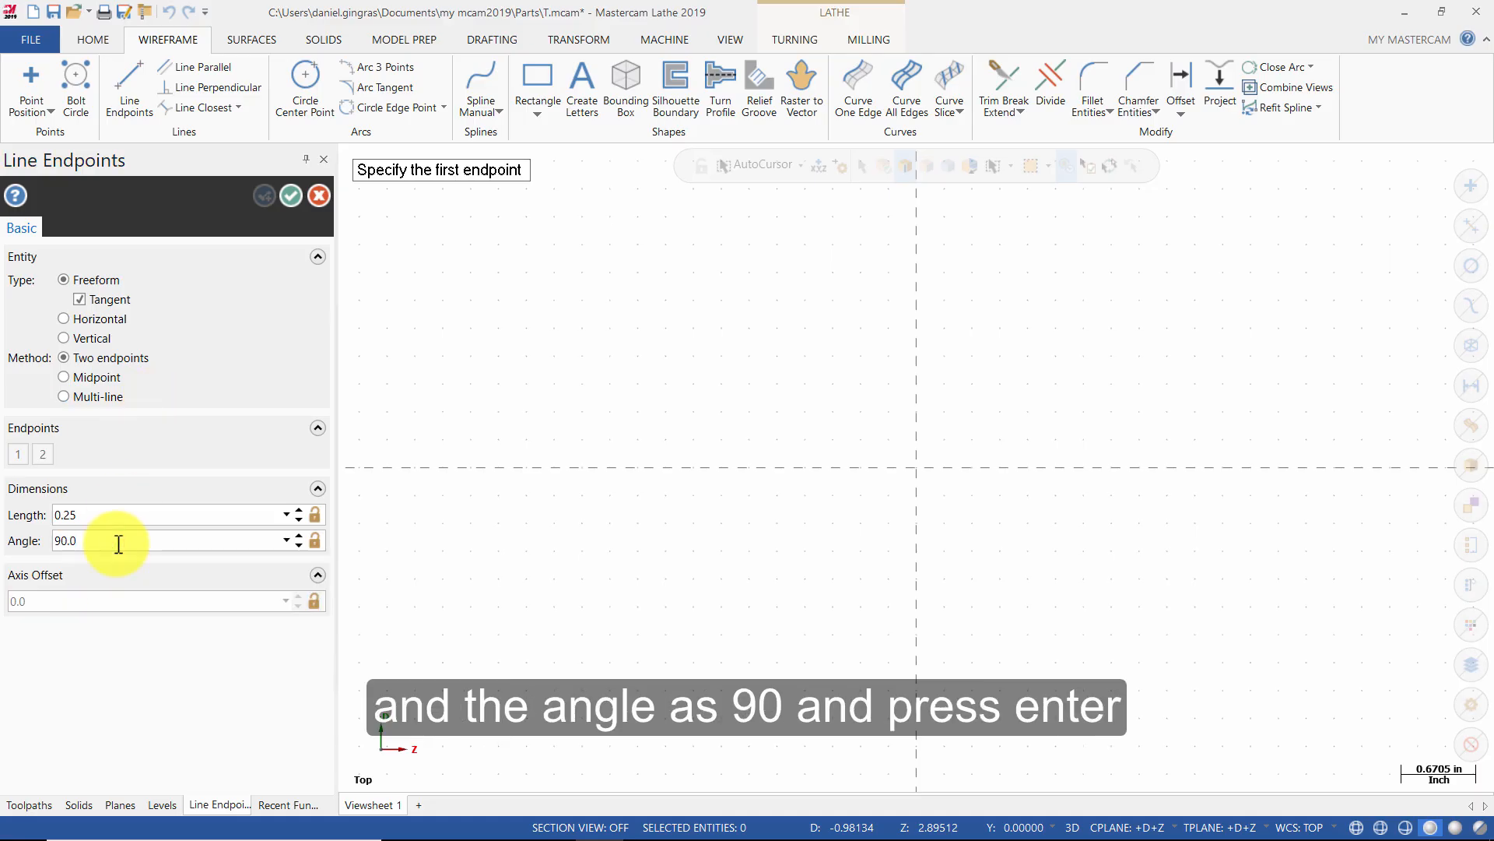
{"action": "left_click", "coordinate": [922, 466]}
{"action": "scroll", "coordinate": [934, 469], "scroll_direction": "up", "scroll_amount": 2}
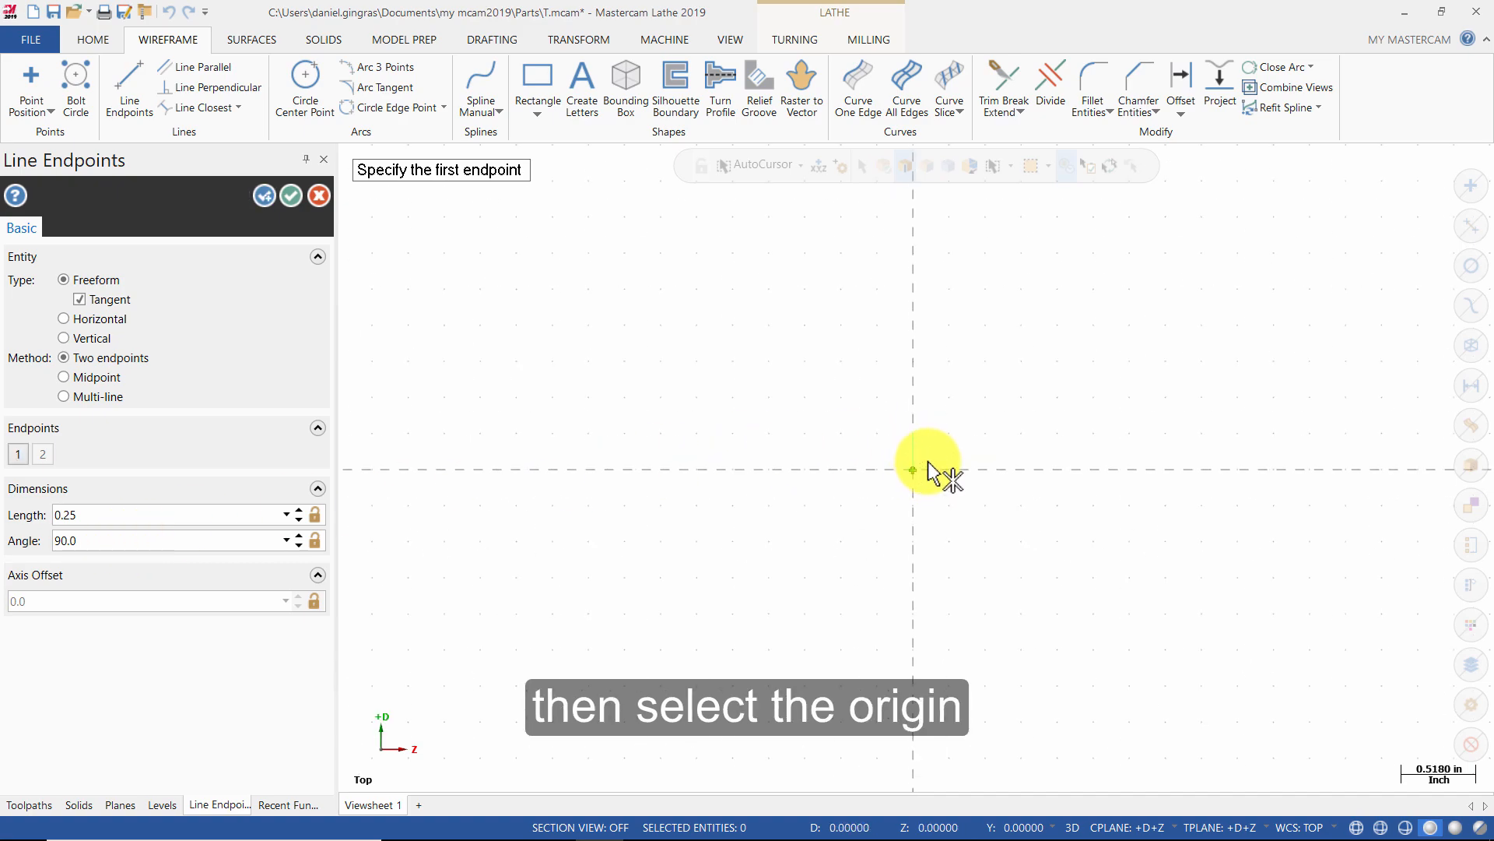
{"action": "scroll", "coordinate": [930, 467], "scroll_direction": "up", "scroll_amount": 2}
{"action": "left_click", "coordinate": [264, 195]}
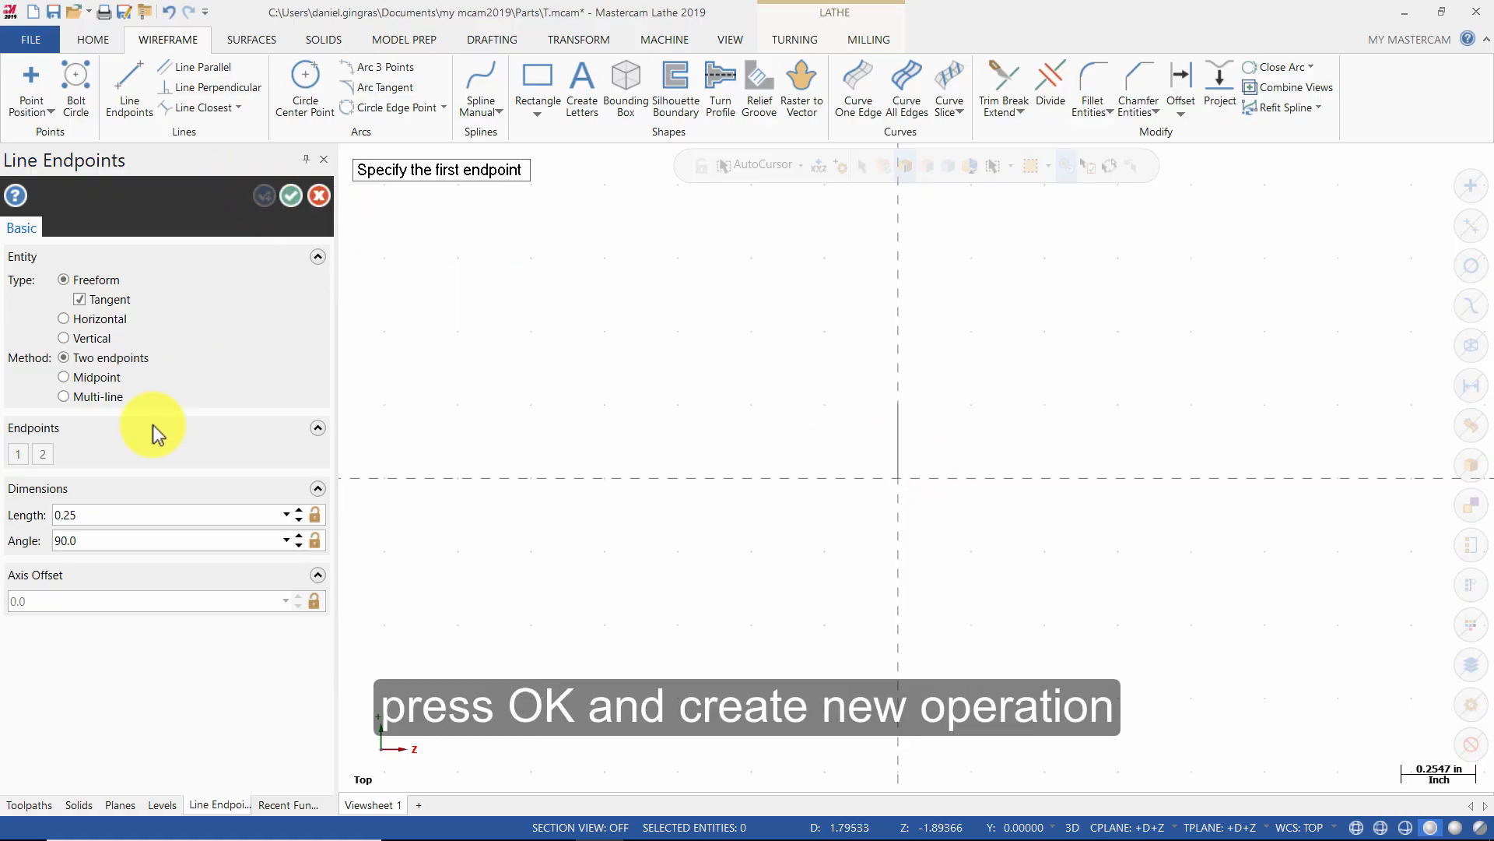
- Add a 0.75 in line at 180 degrees starting from the upper end of the vertical line at the origin
{"action": "double_click", "coordinate": [116, 514]}
{"action": "type", "text": ".7"}
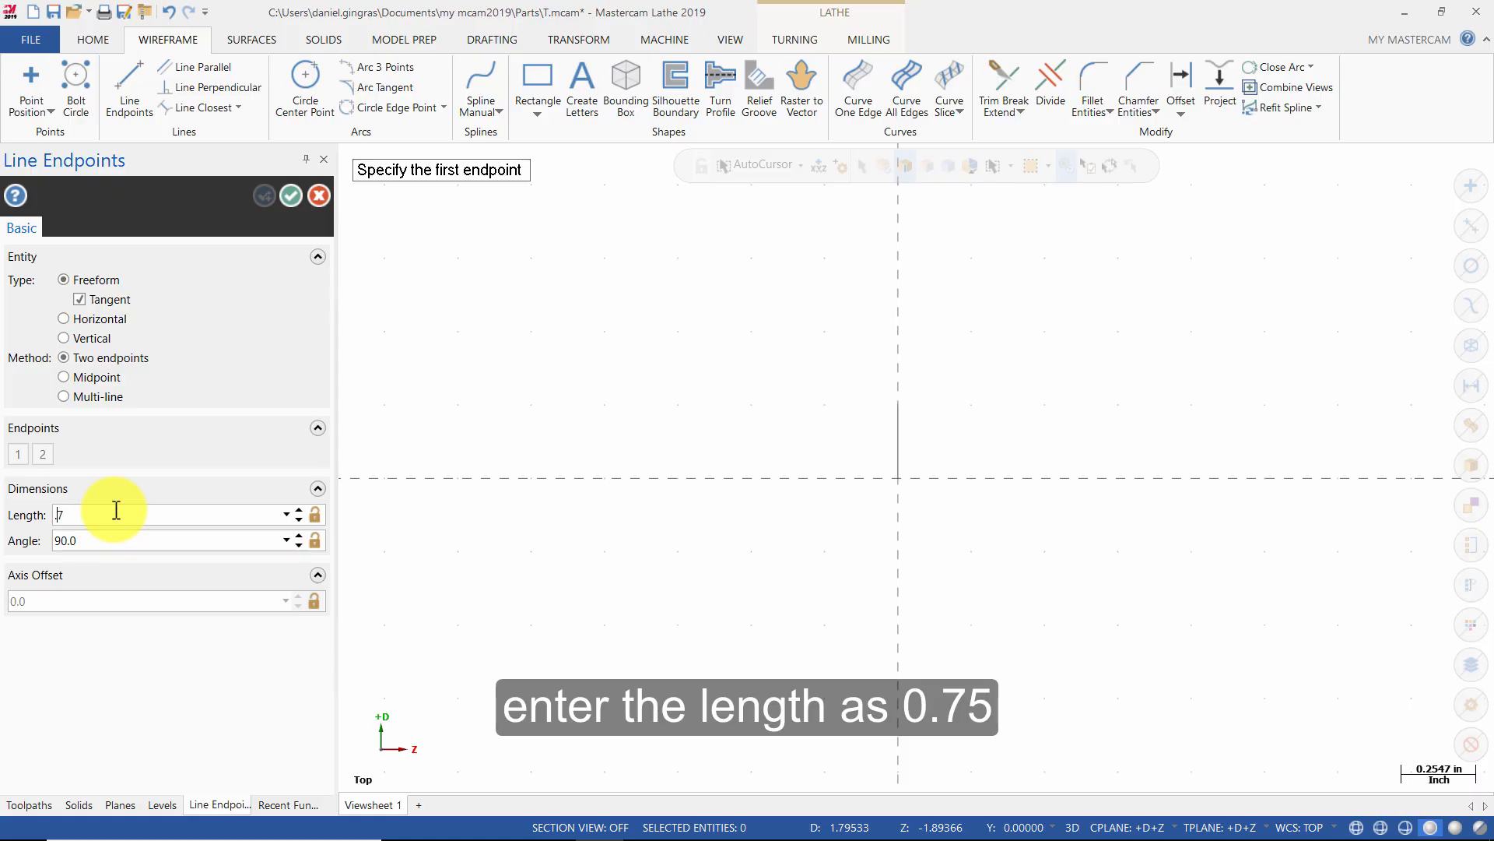
{"action": "type", "text": "5"}
{"action": "key", "text": "Return"}
{"action": "double_click", "coordinate": [143, 544]}
{"action": "type", "text": "1"}
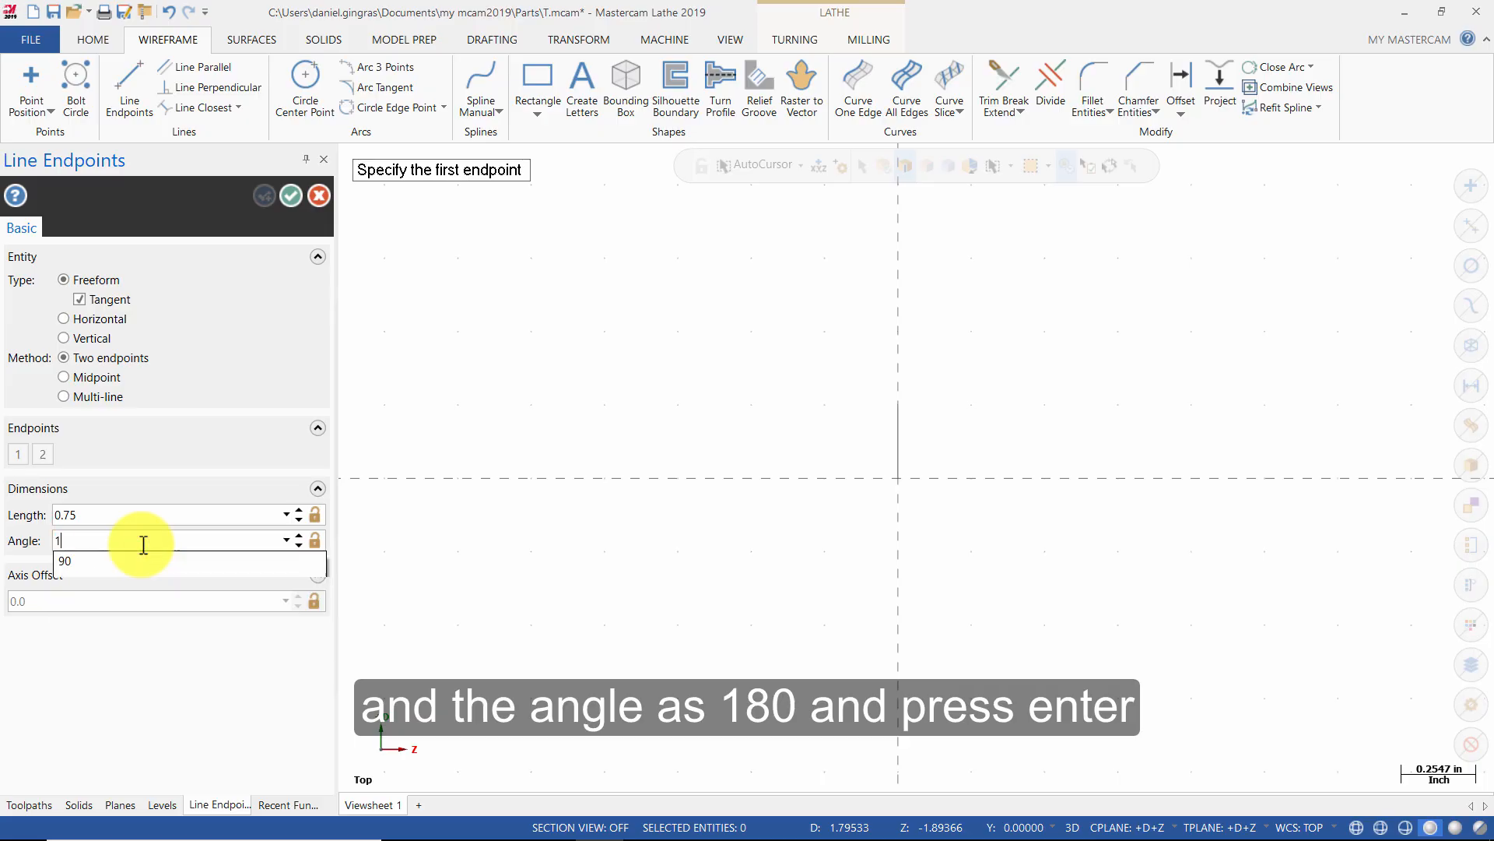
{"action": "type", "text": "80"}
{"action": "key", "text": "Return"}
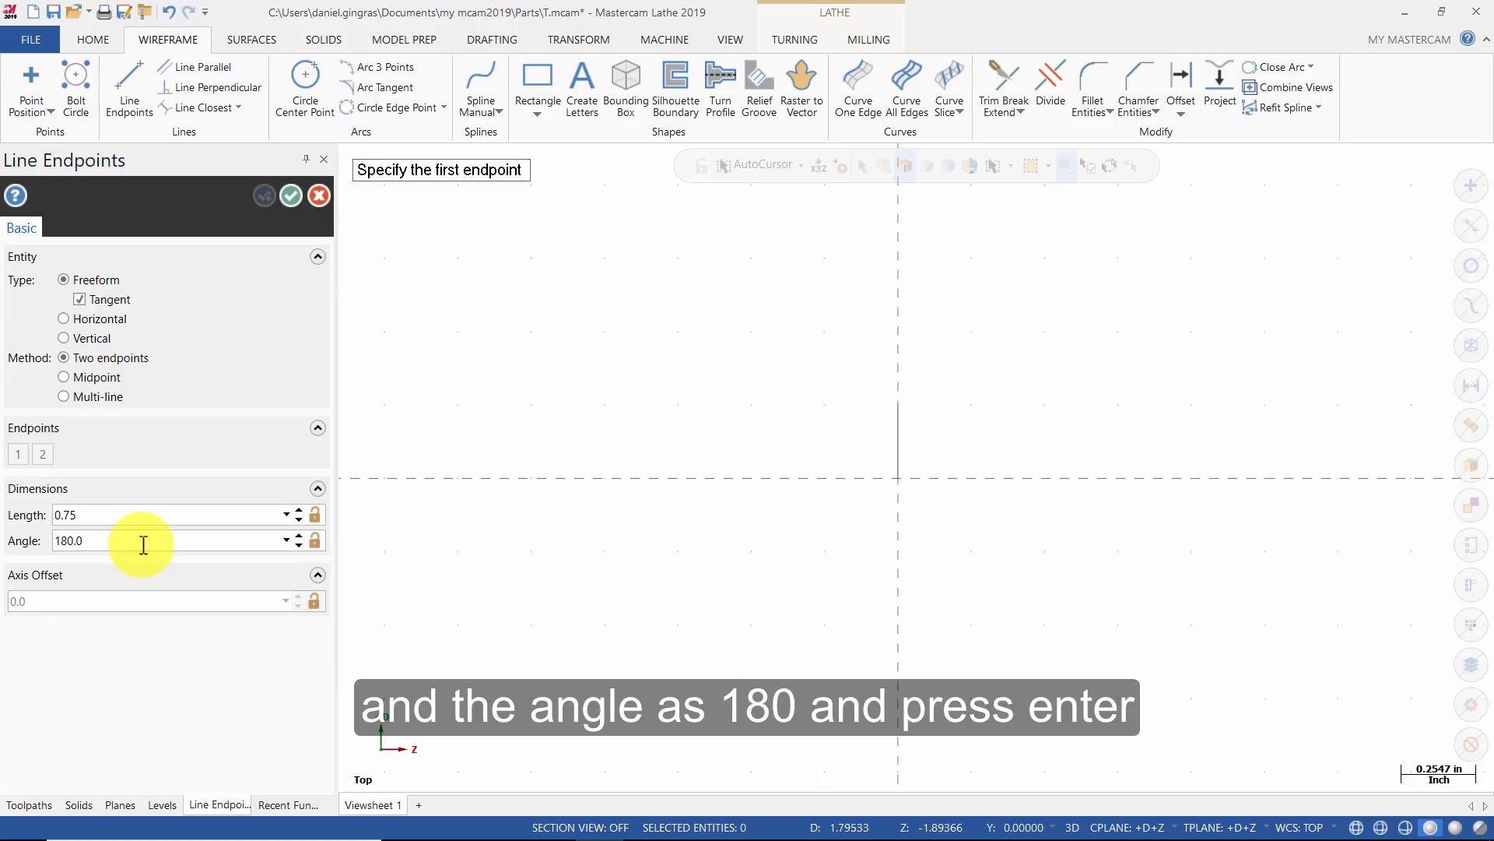
{"action": "left_click", "coordinate": [899, 404]}
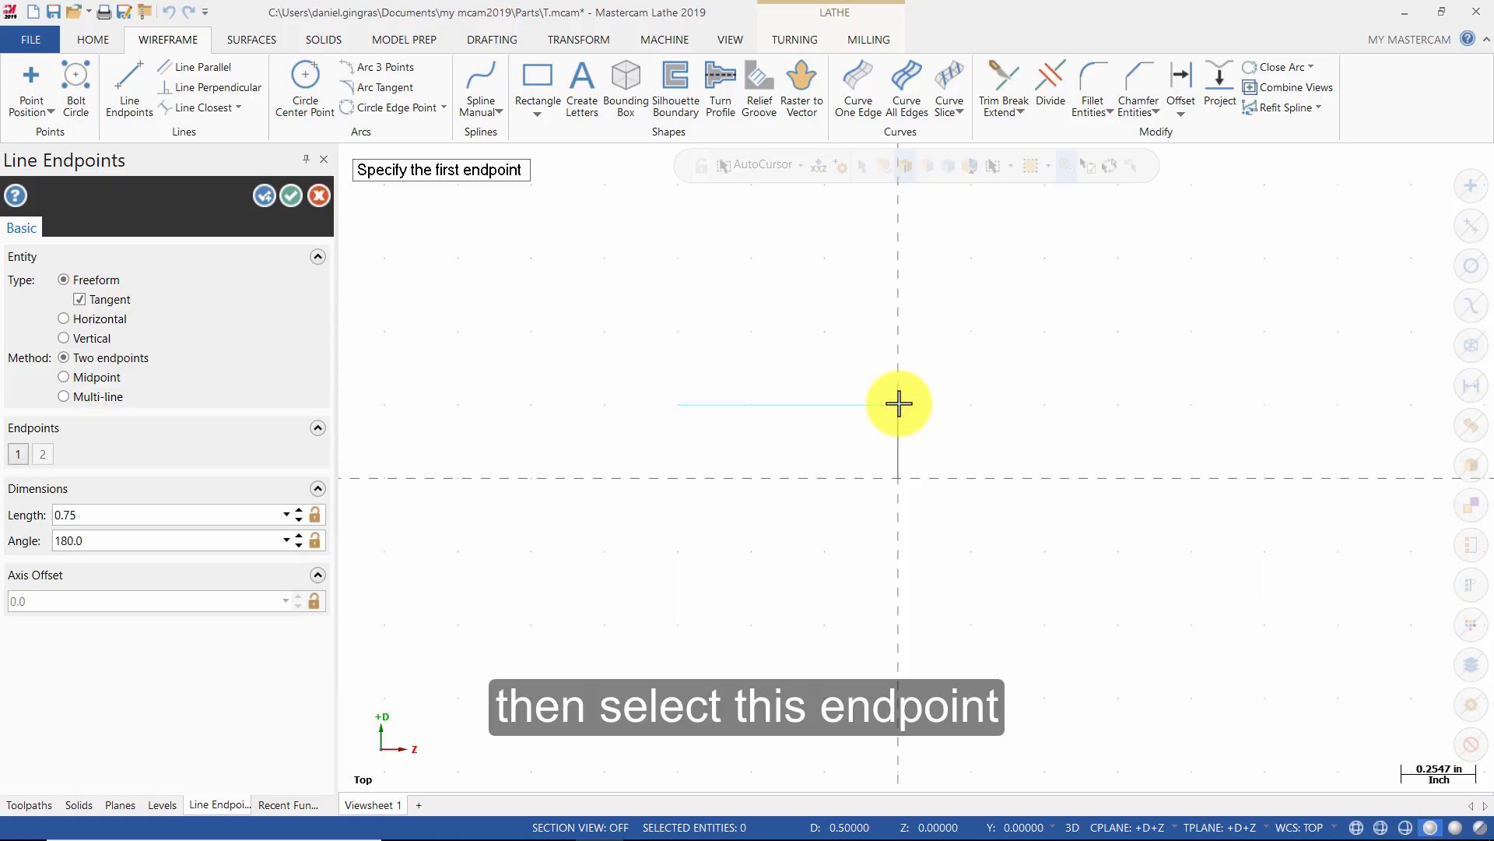
{"action": "left_click", "coordinate": [261, 195]}
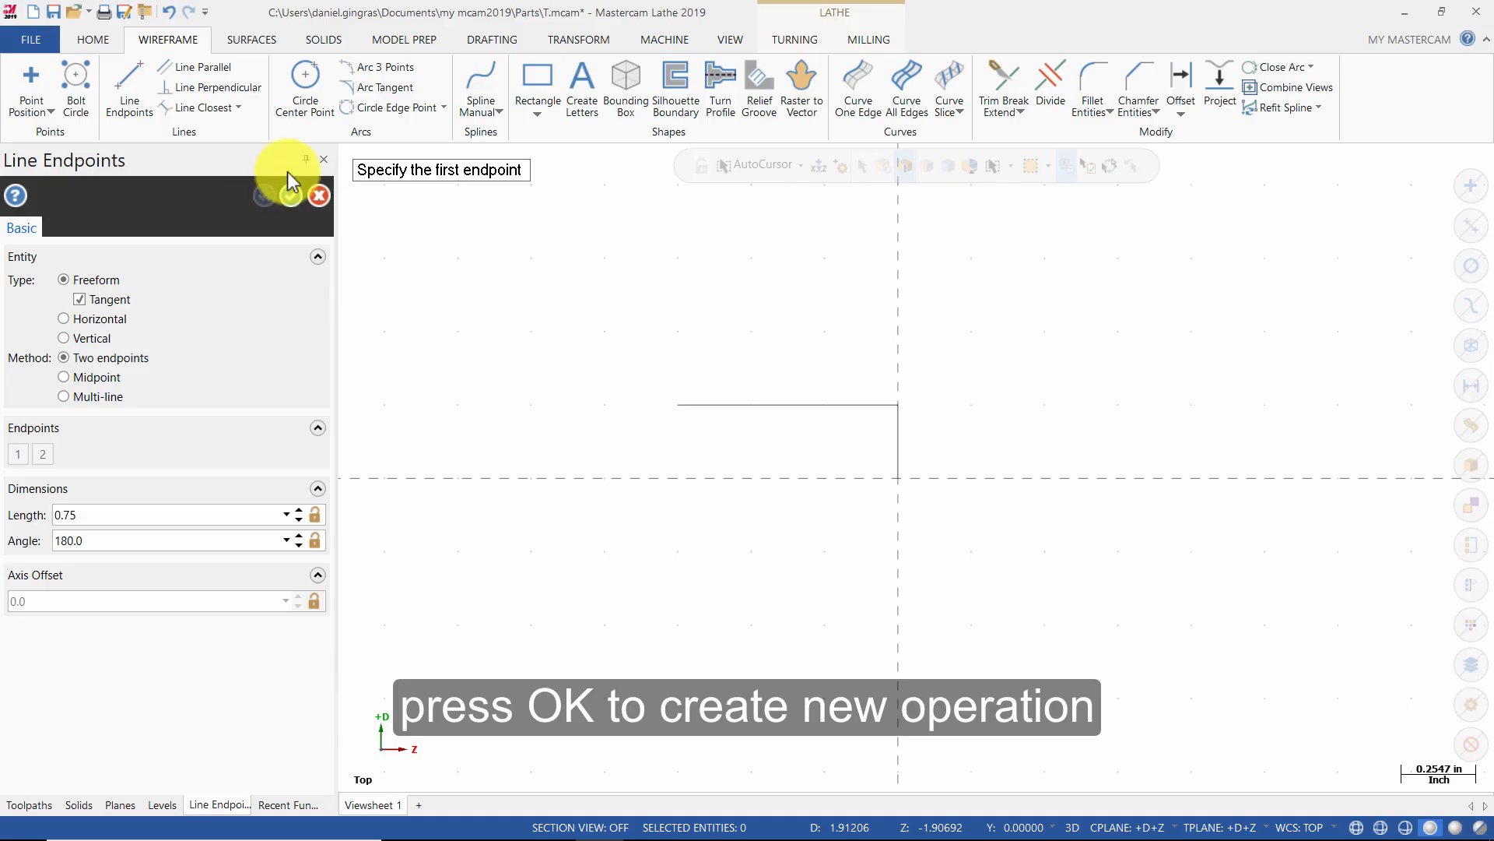
- Add a 0.1875 in line at 90 degrees from the free left end of the 0.75 in line
{"action": "left_click", "coordinate": [163, 515]}
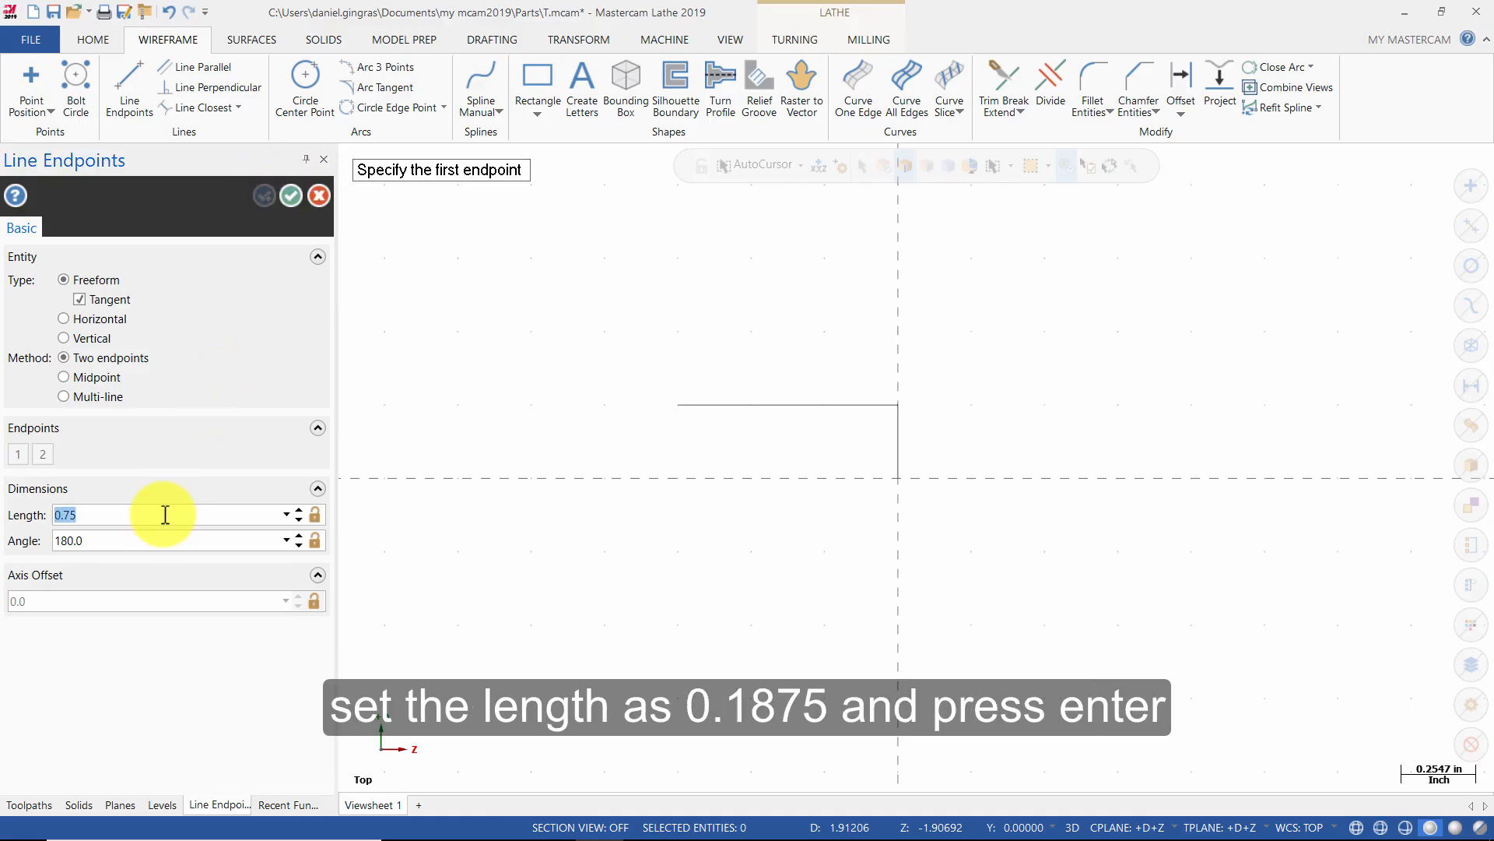
{"action": "type", "text": ".1875"}
{"action": "key", "text": "Return"}
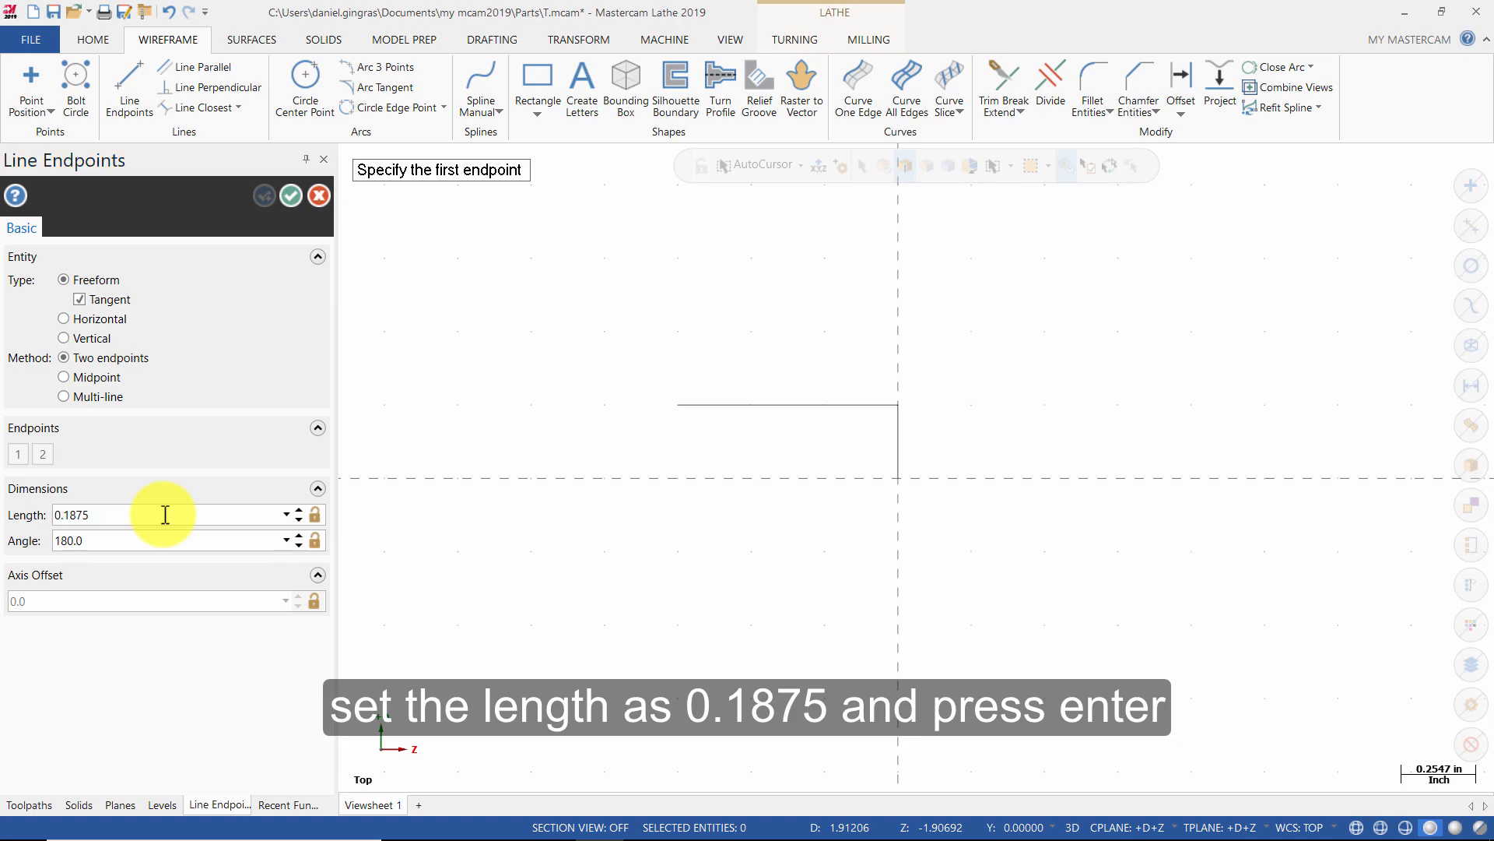
{"action": "left_click", "coordinate": [184, 537]}
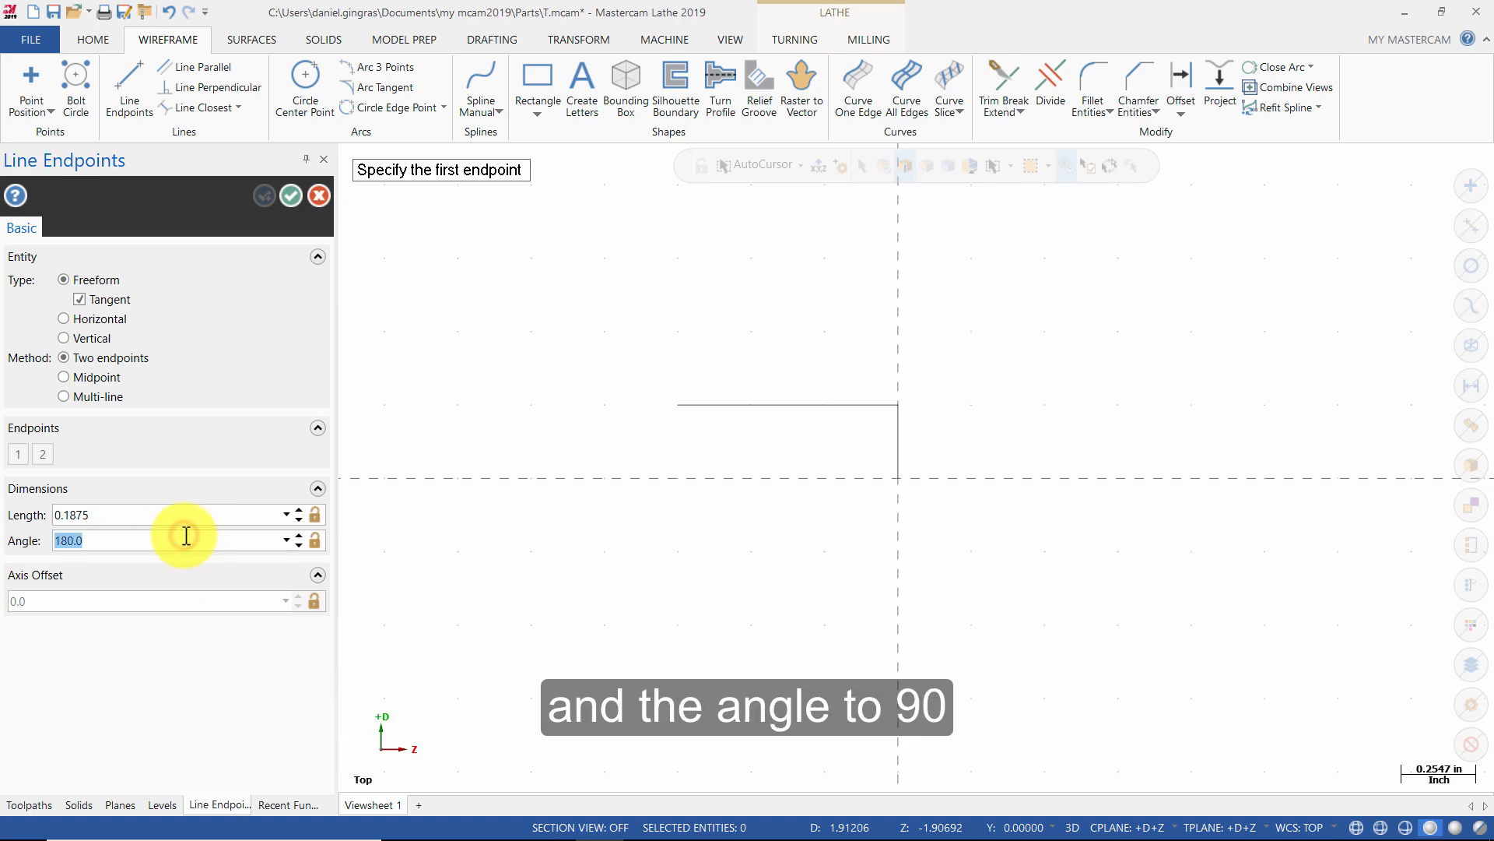
{"action": "type", "text": "90"}
{"action": "key", "text": "Return"}
{"action": "left_click", "coordinate": [676, 405]}
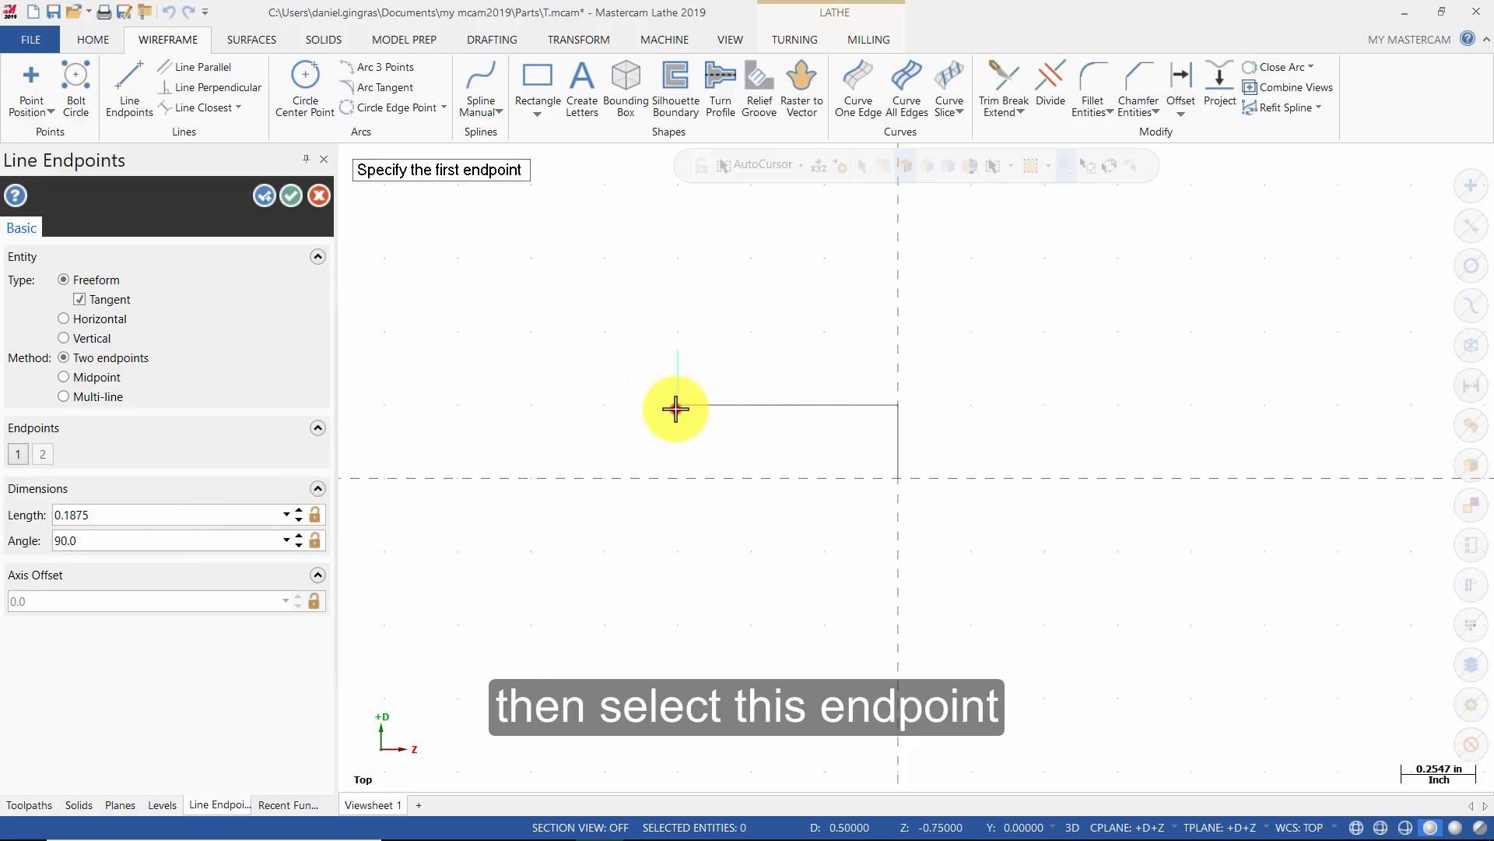
{"action": "left_click", "coordinate": [264, 195]}
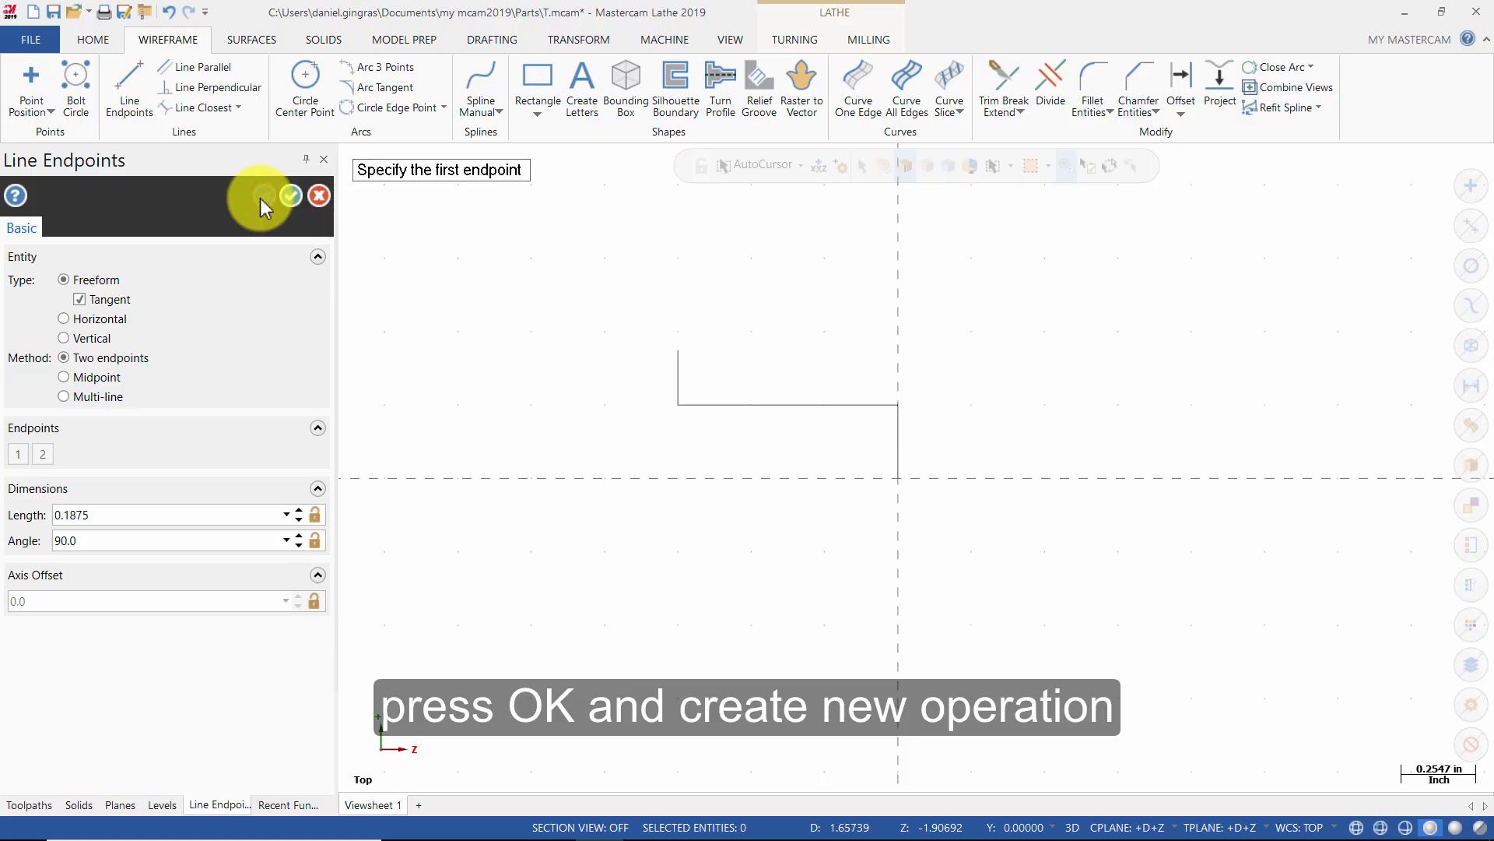
- Add a 0.25 in line at 180 degrees from the upper end of the 0.1875 in line
{"action": "left_click", "coordinate": [147, 510]}
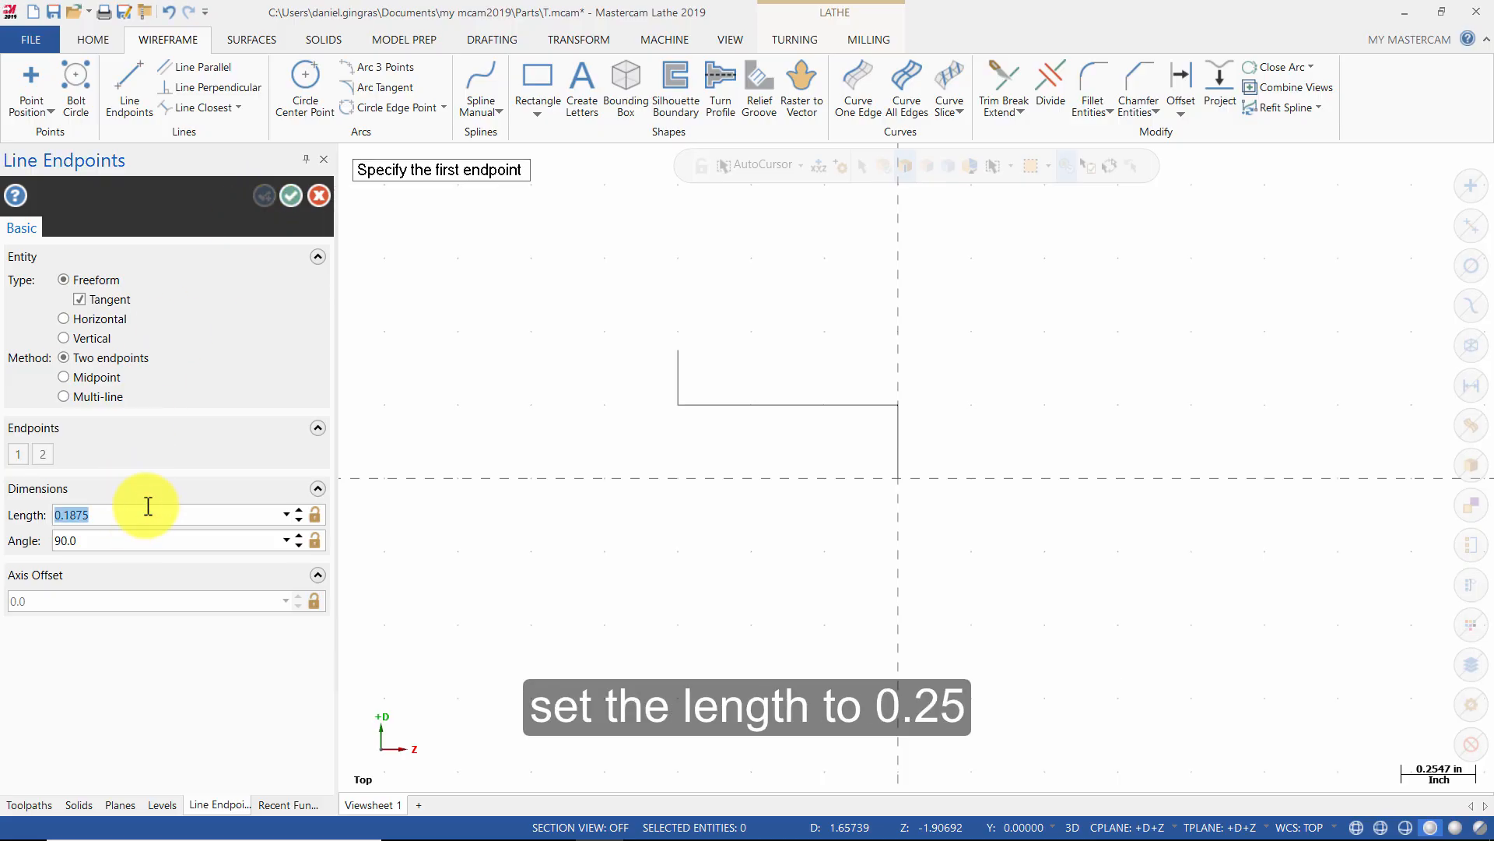
{"action": "type", "text": ".25"}
{"action": "left_click", "coordinate": [236, 538]}
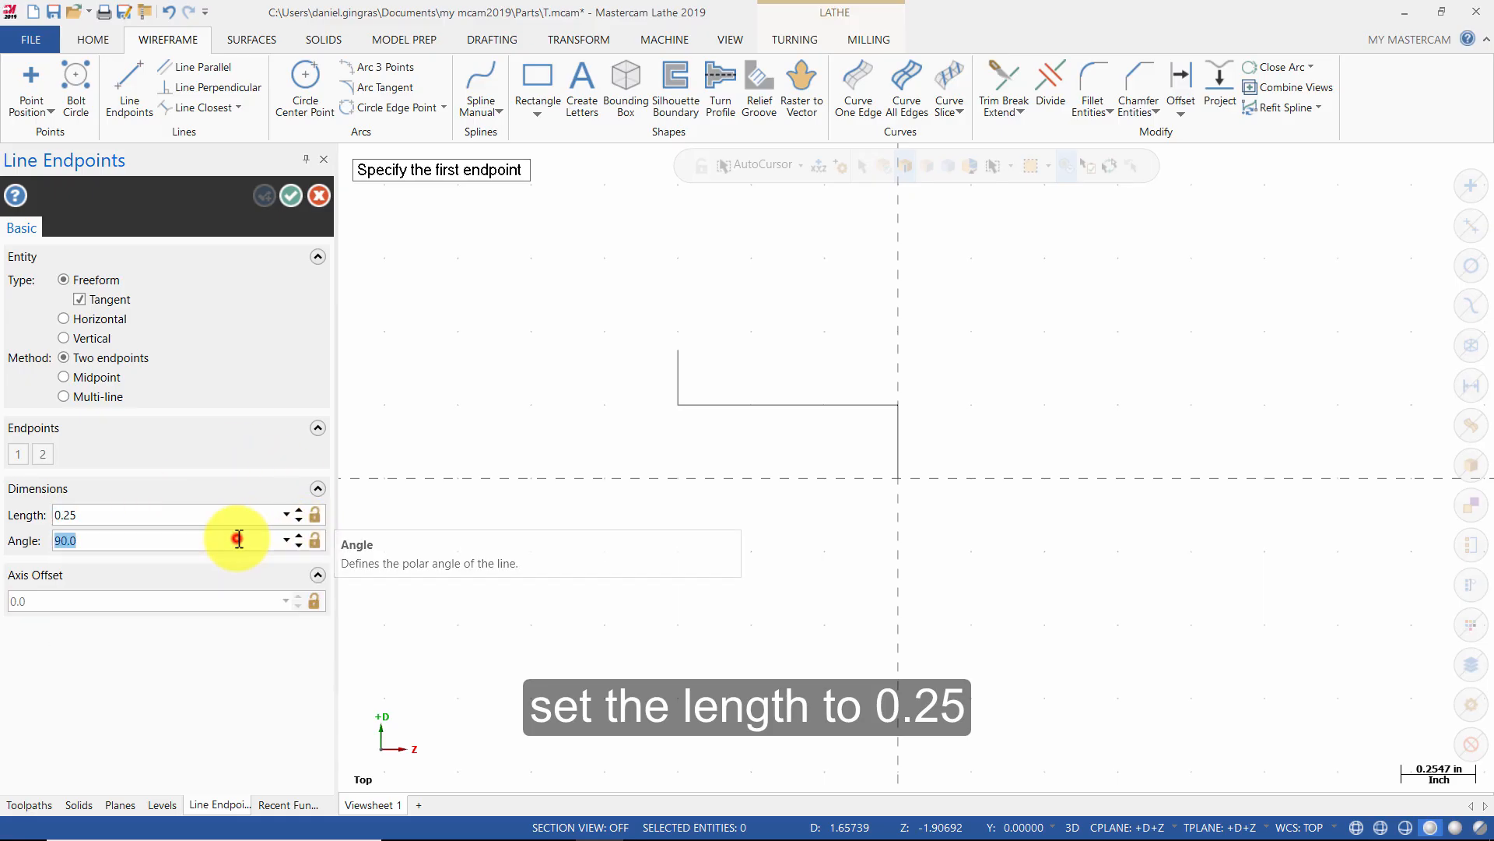
{"action": "type", "text": "180"}
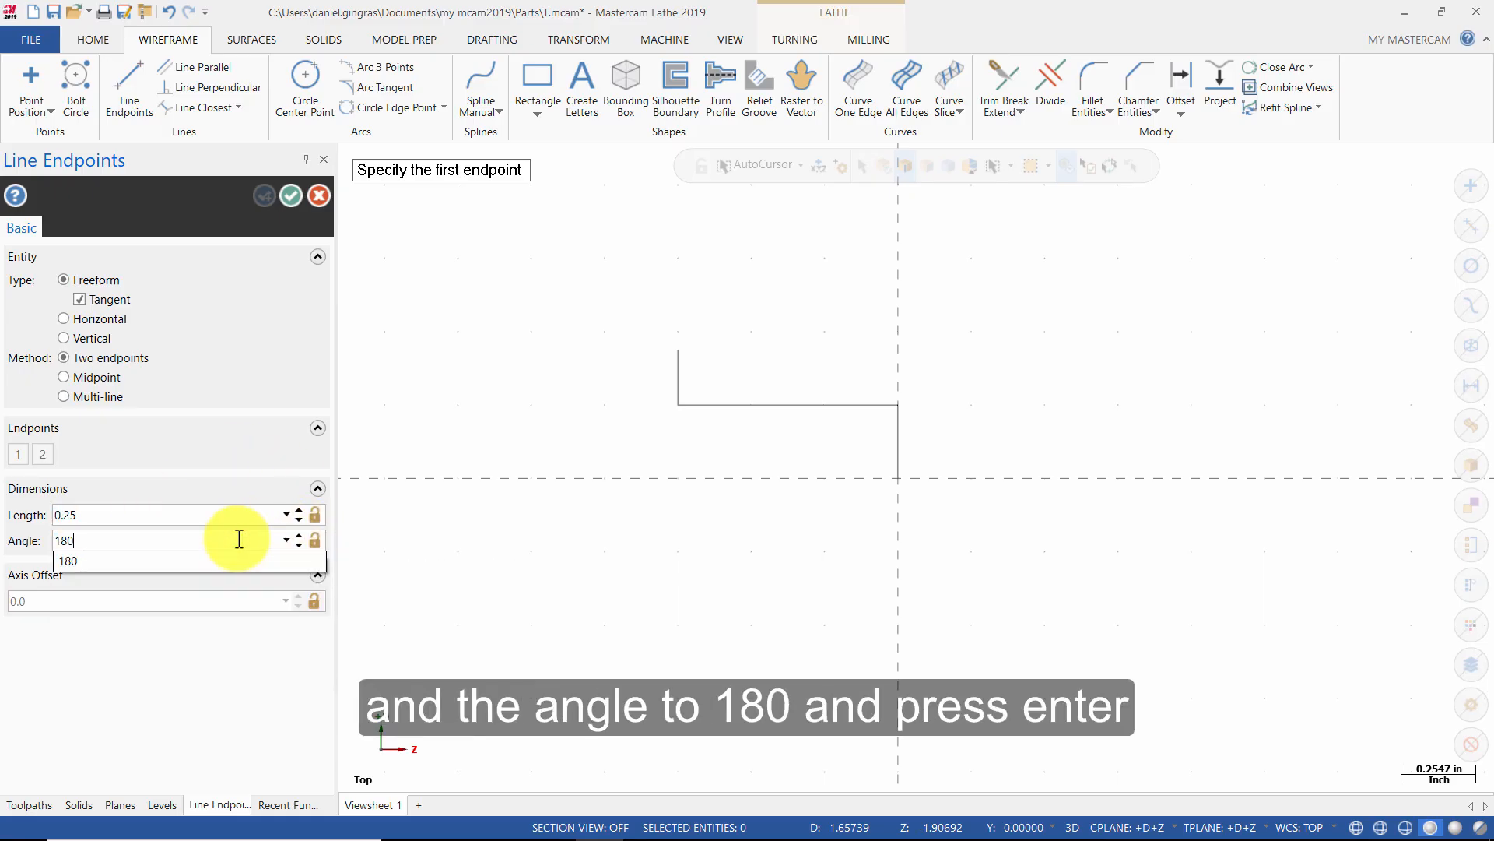
{"action": "key", "text": "Return"}
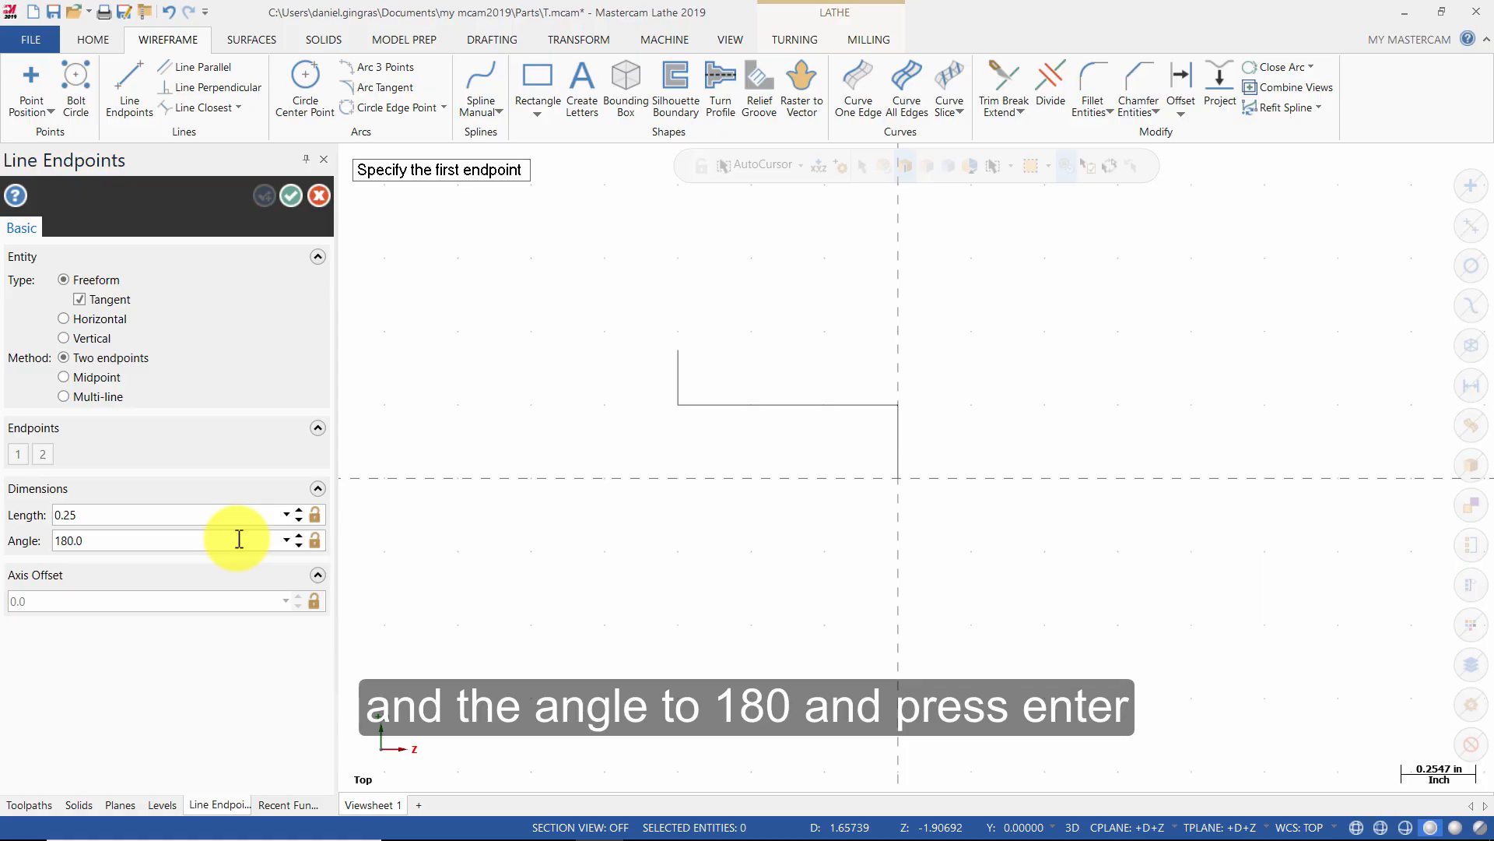
{"action": "left_click", "coordinate": [680, 350]}
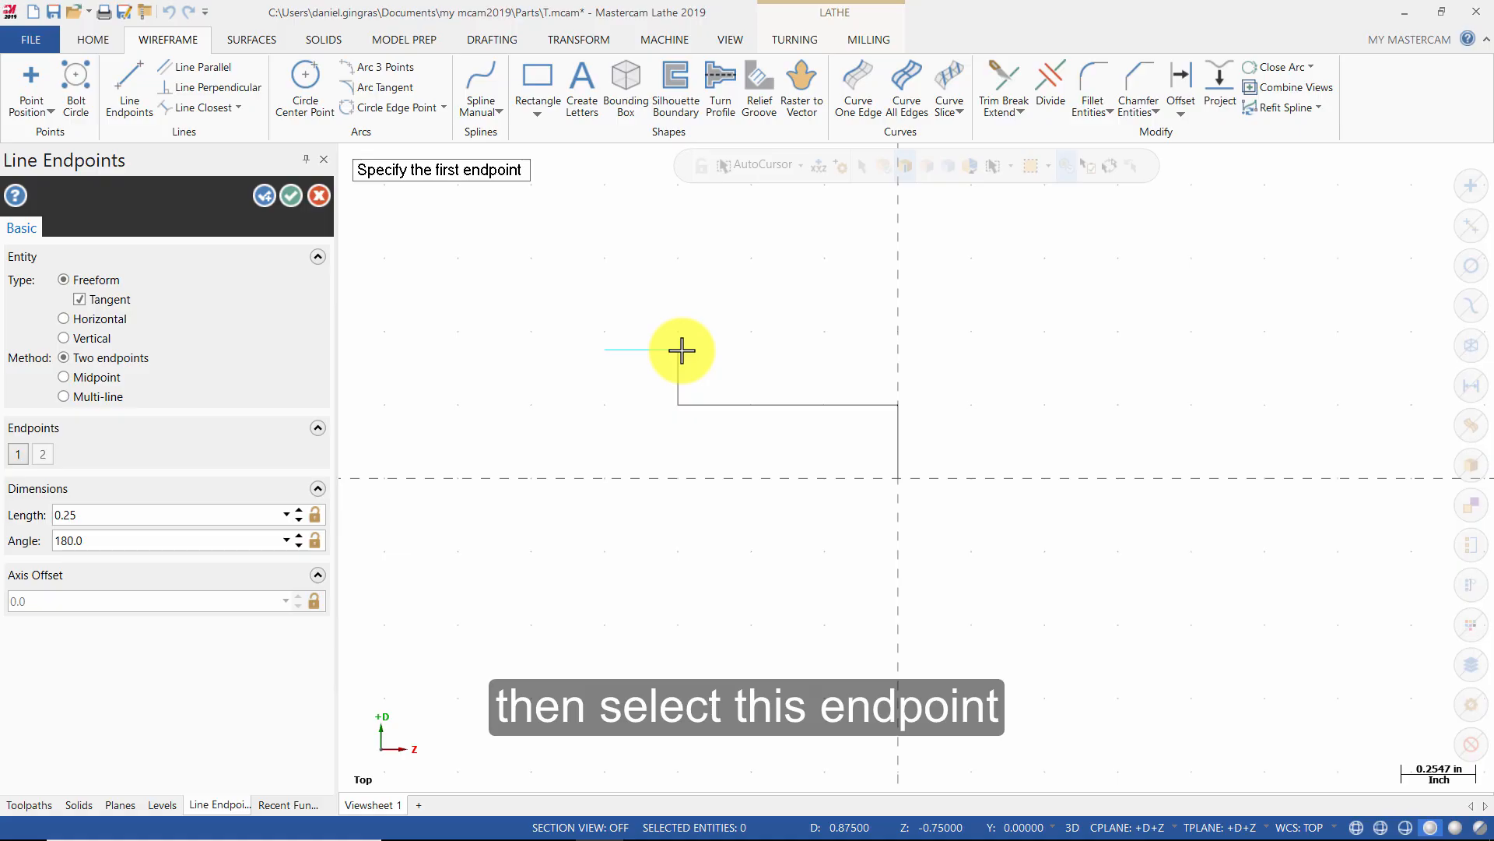
{"action": "left_click", "coordinate": [266, 196]}
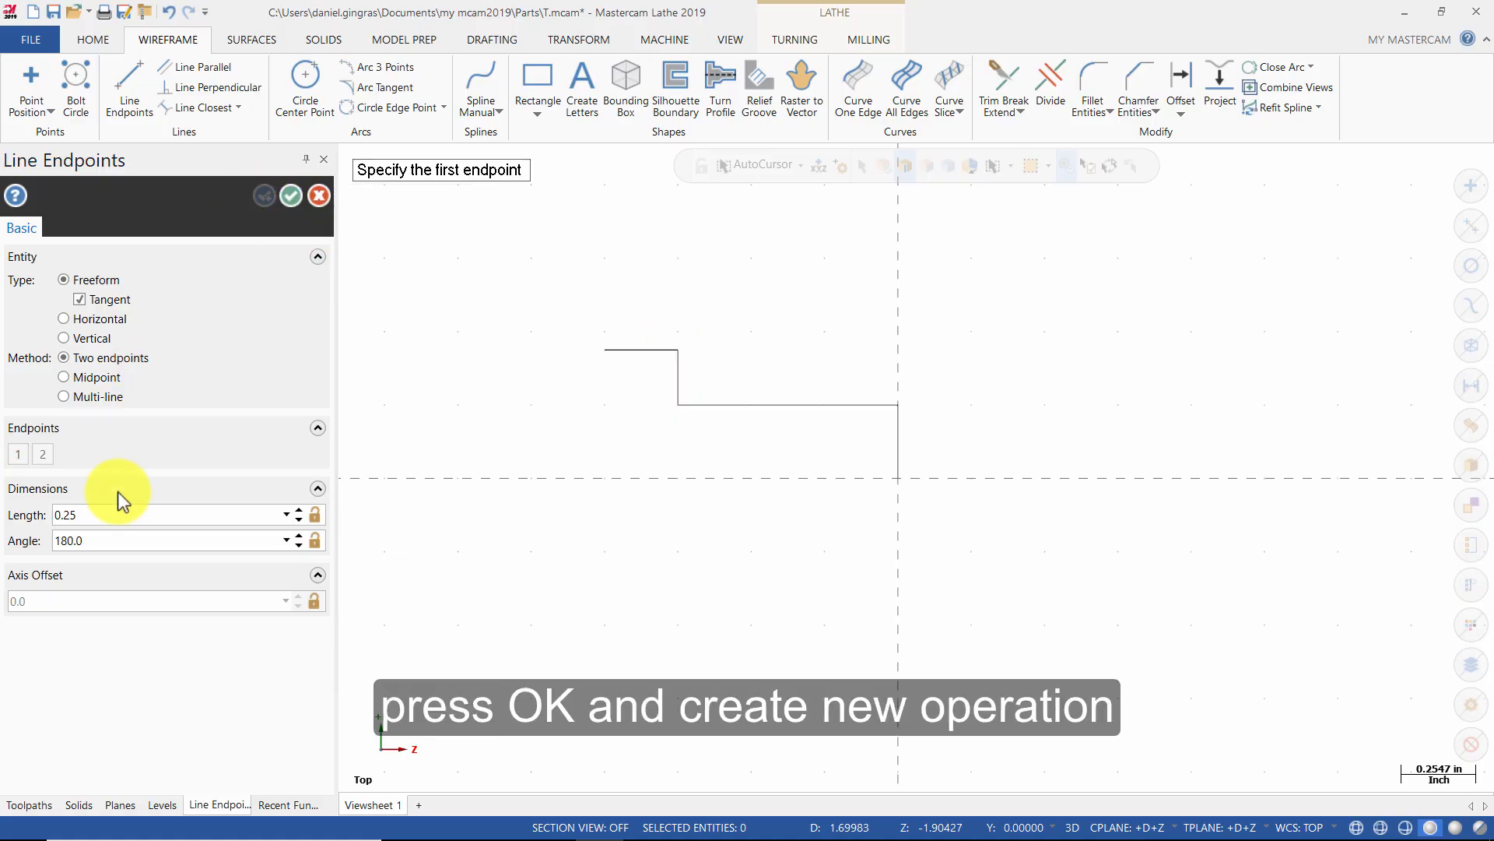
- Add a 0.125 in line at 270 degrees from the left end of the upper horizontal line
{"action": "double_click", "coordinate": [125, 514]}
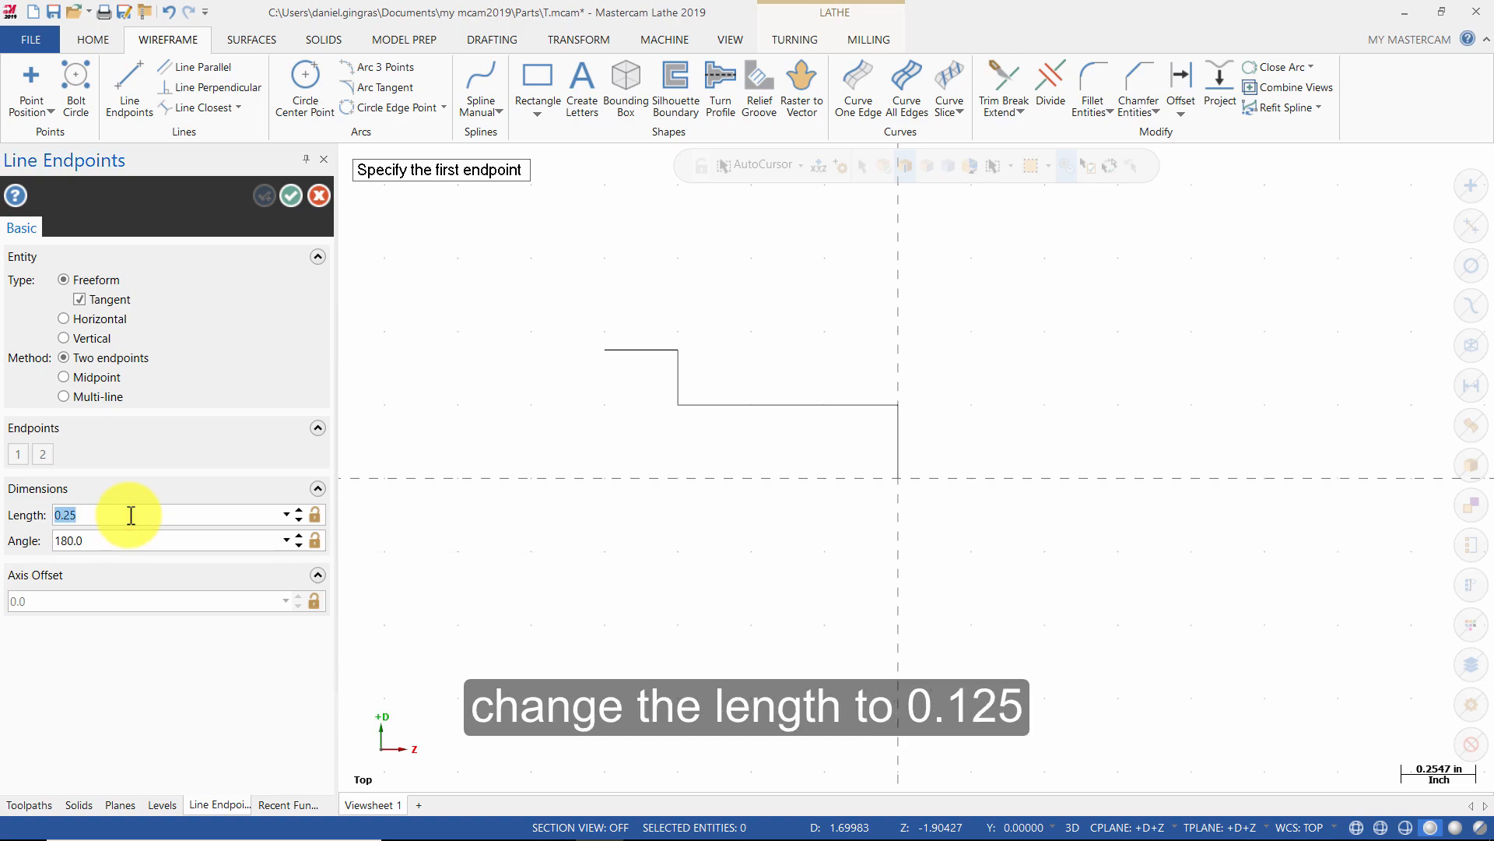
{"action": "type", "text": ".125"}
{"action": "key", "text": "Return"}
{"action": "double_click", "coordinate": [183, 537]}
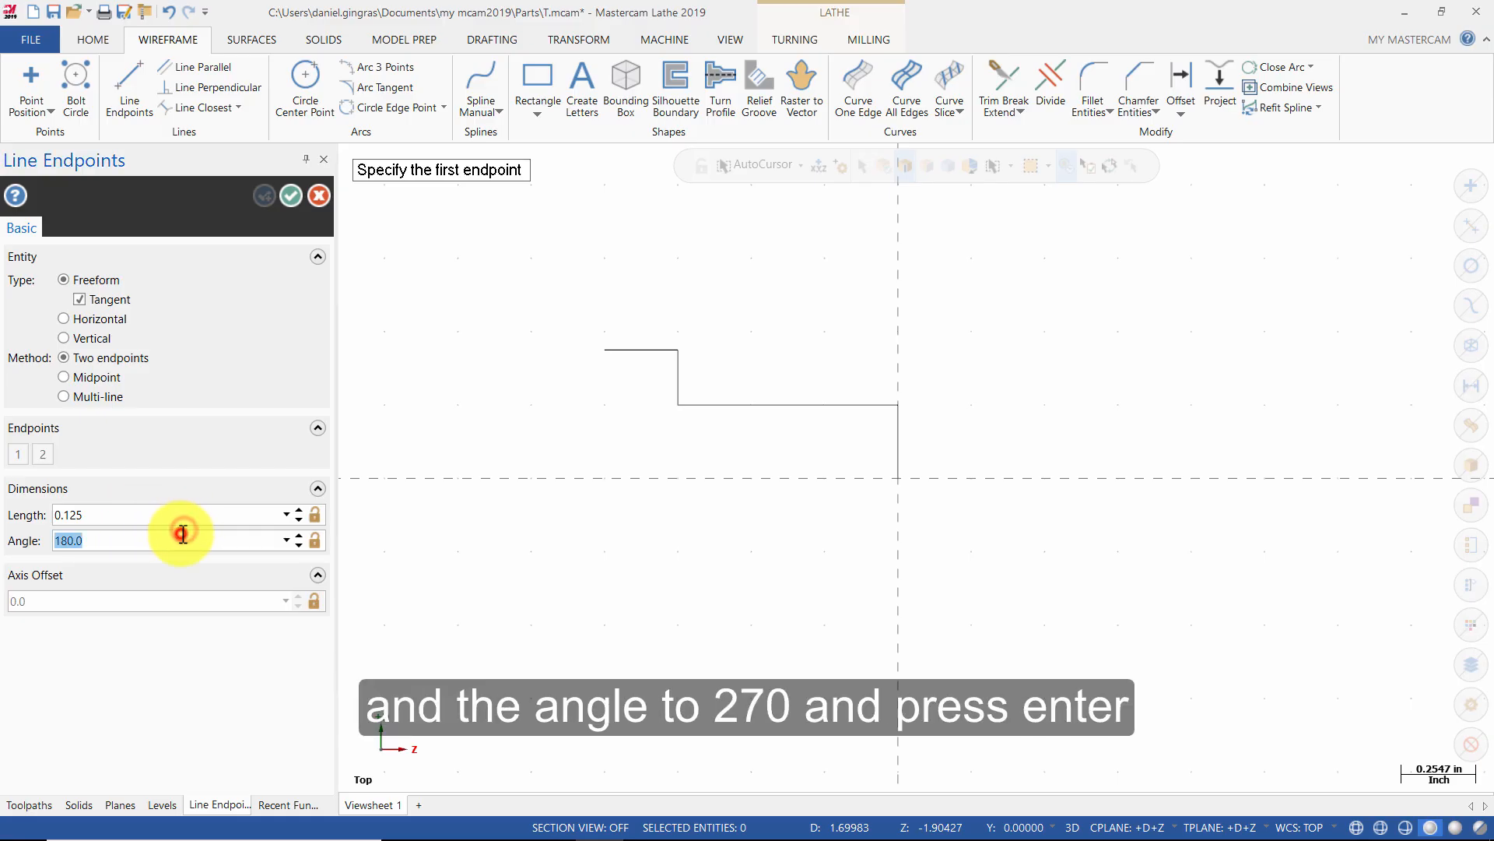
{"action": "type", "text": "270"}
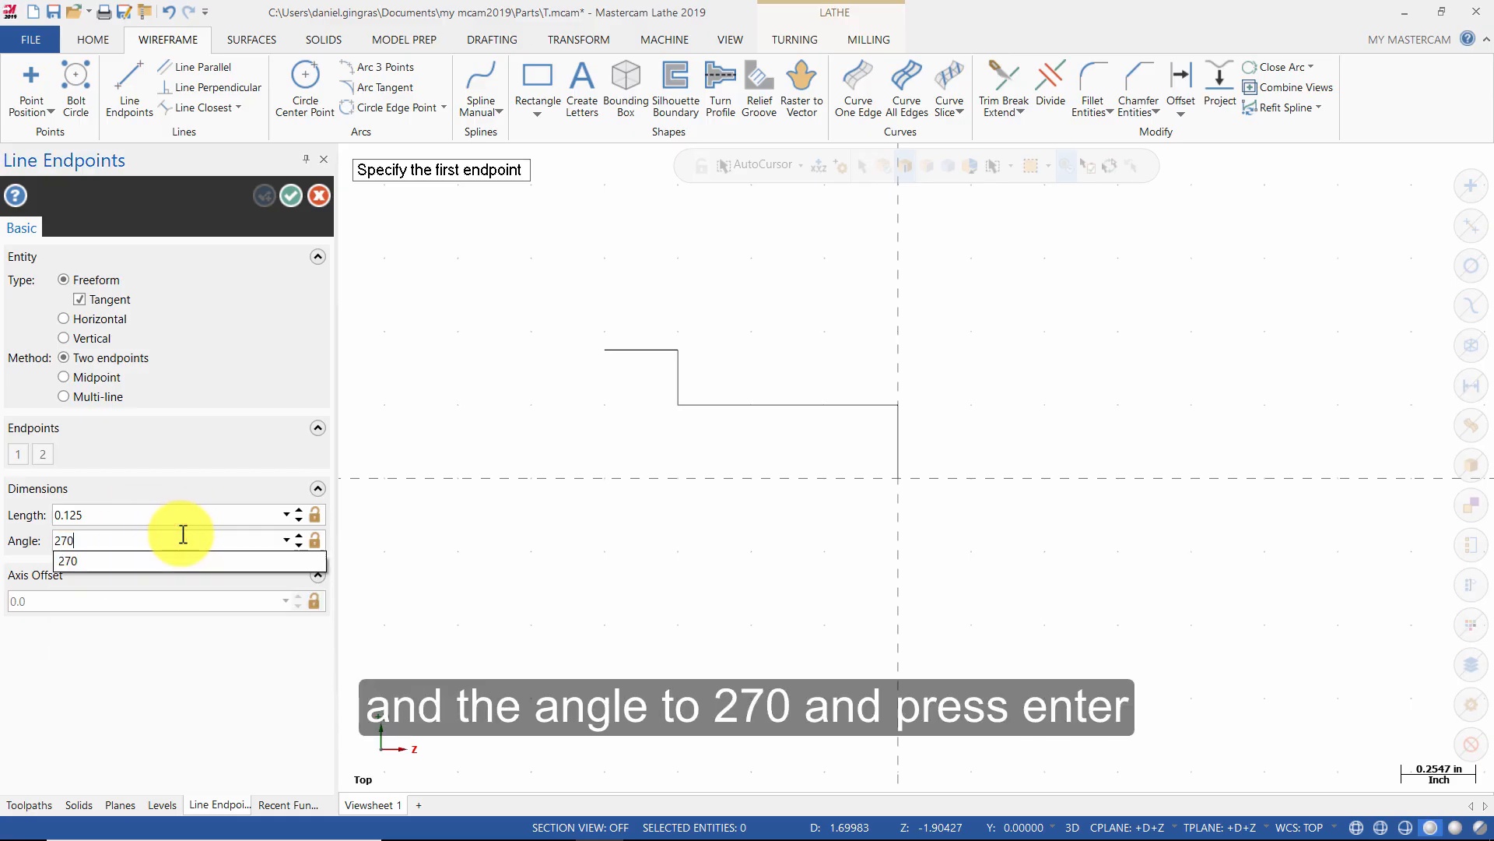
{"action": "key", "text": "Return"}
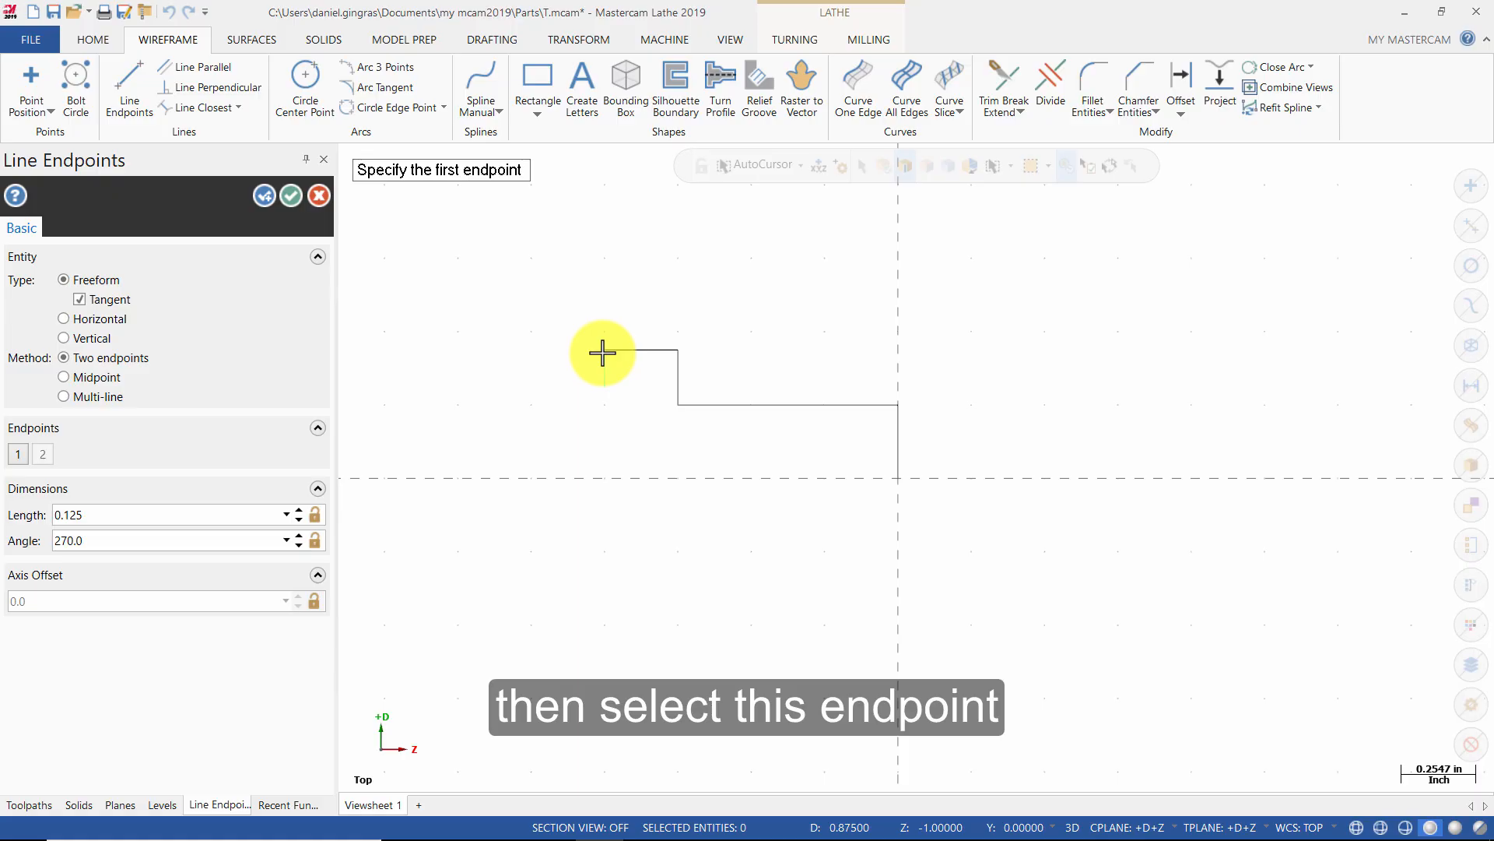
{"action": "left_click", "coordinate": [269, 206]}
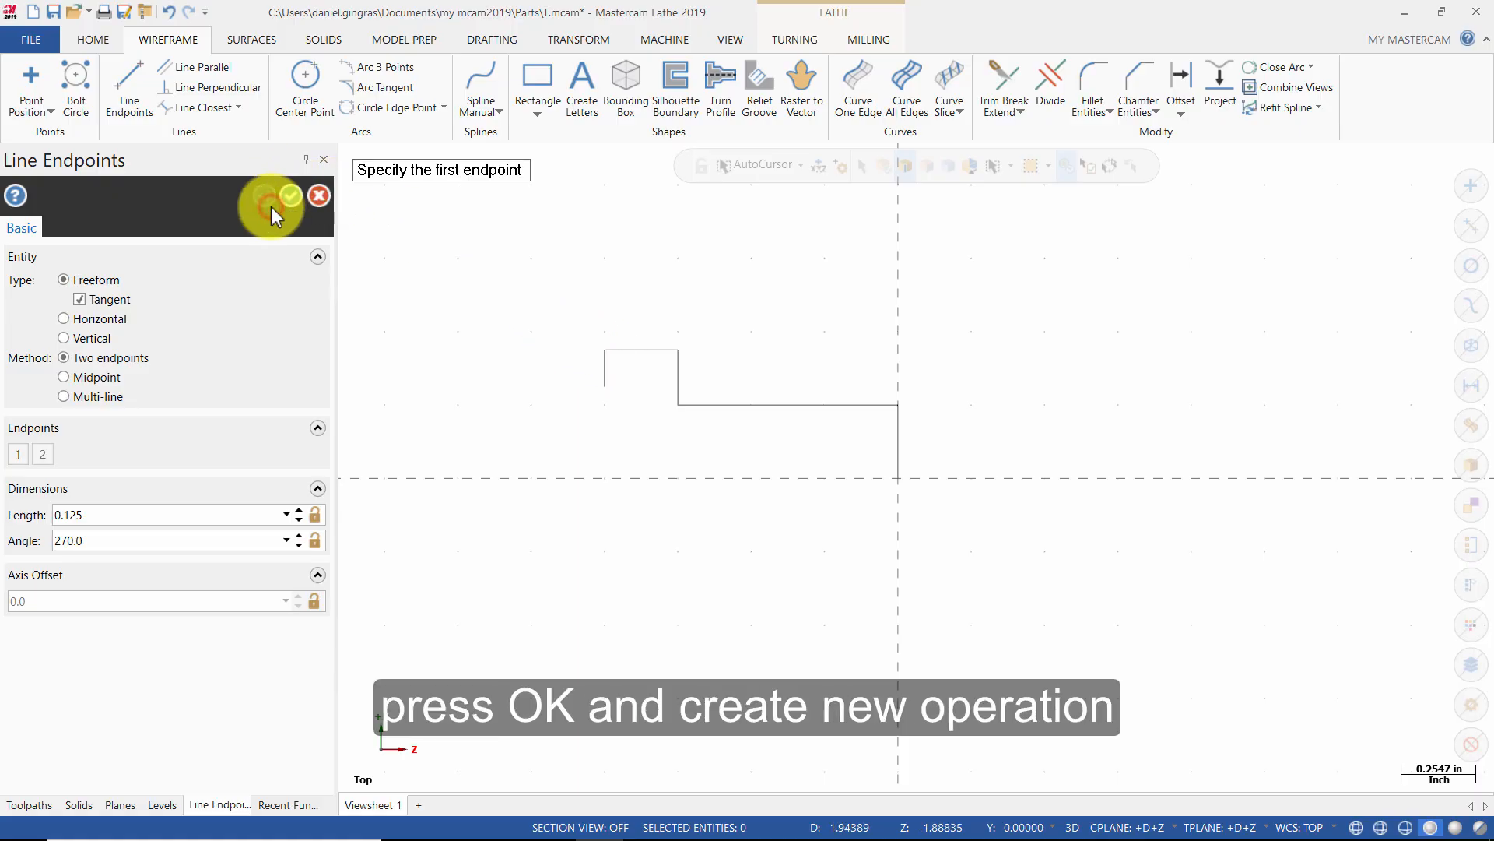
- Add a 0.625 in line at 180 degrees from the lower end of the short 0.125 in vertical line
{"action": "left_click", "coordinate": [120, 513]}
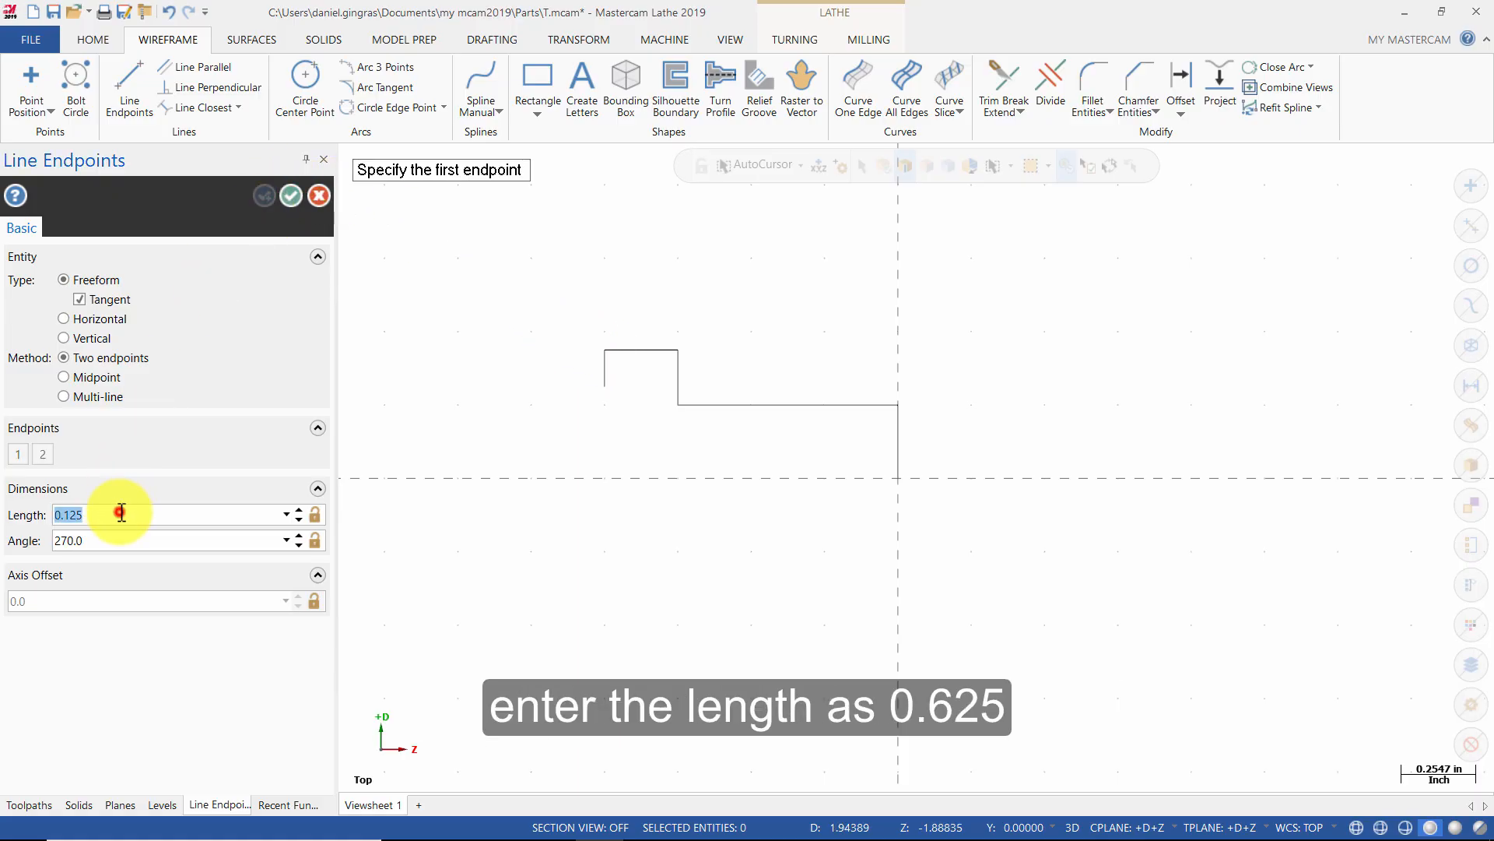
{"action": "type", "text": "0.625"}
{"action": "left_click", "coordinate": [167, 541]}
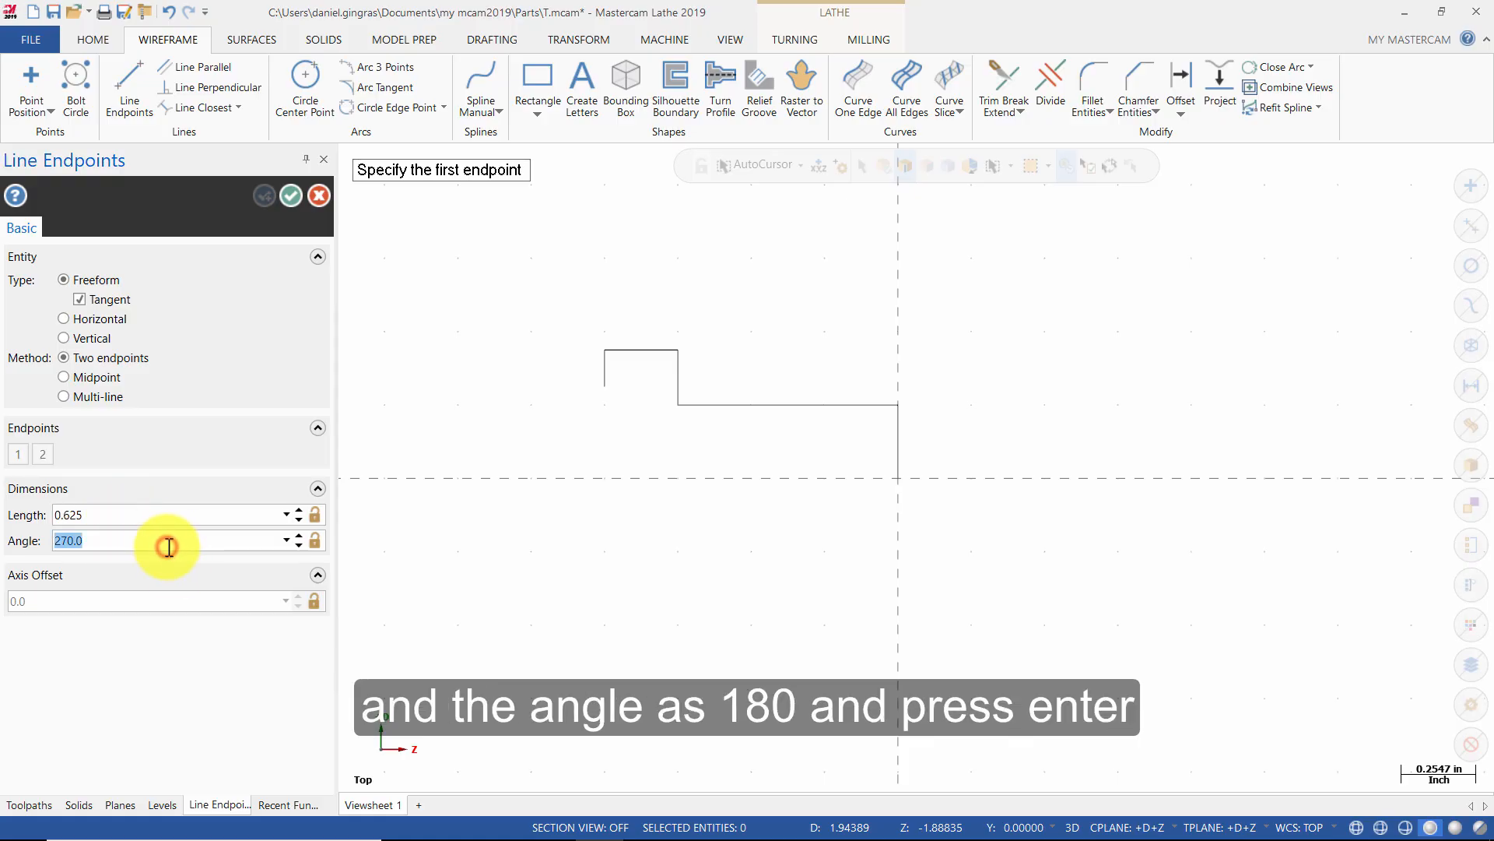
{"action": "type", "text": "180"}
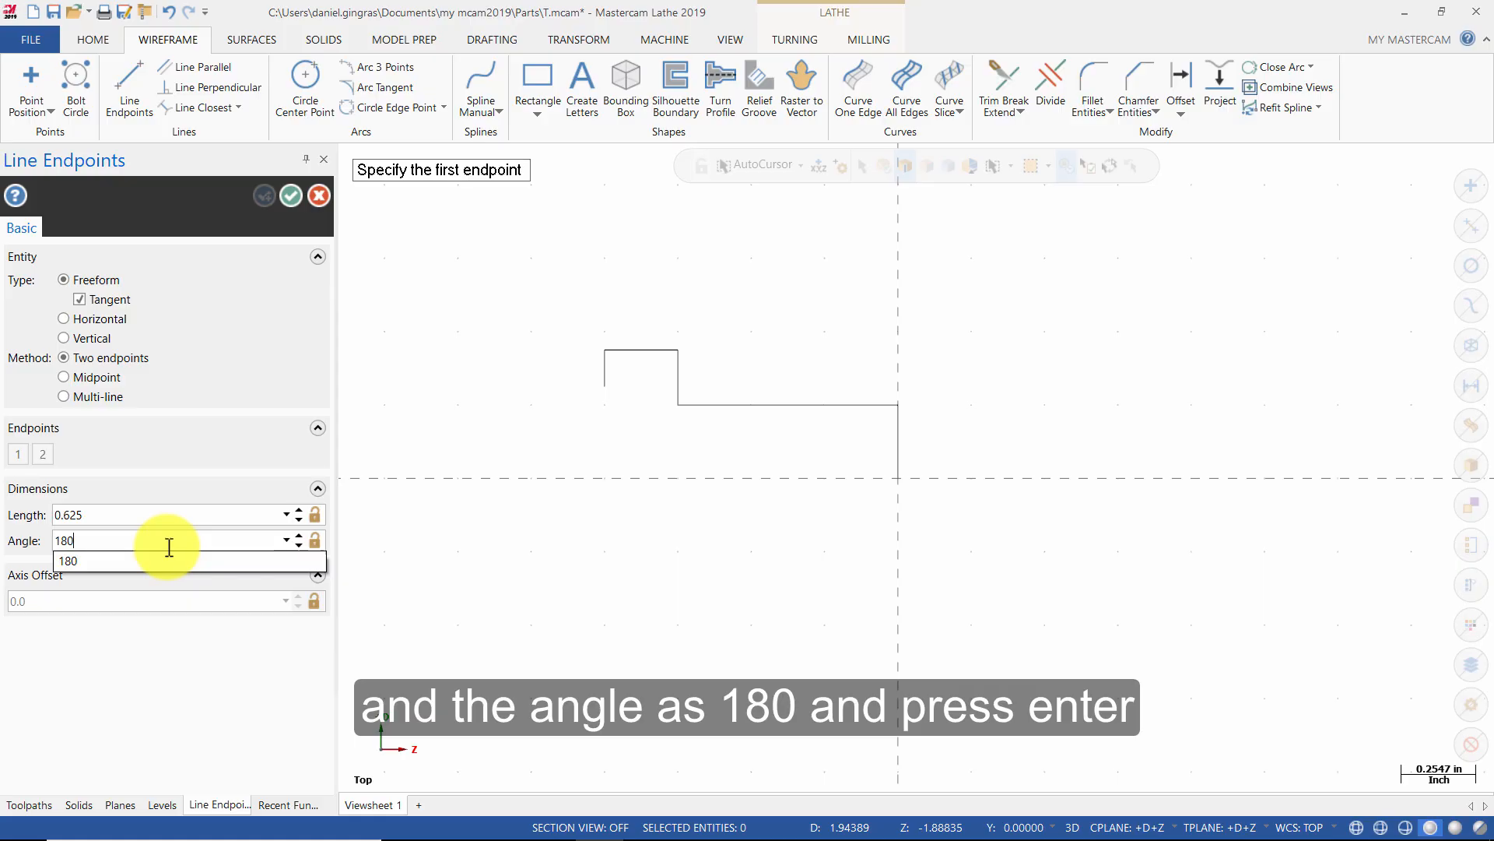
{"action": "key", "text": "Return"}
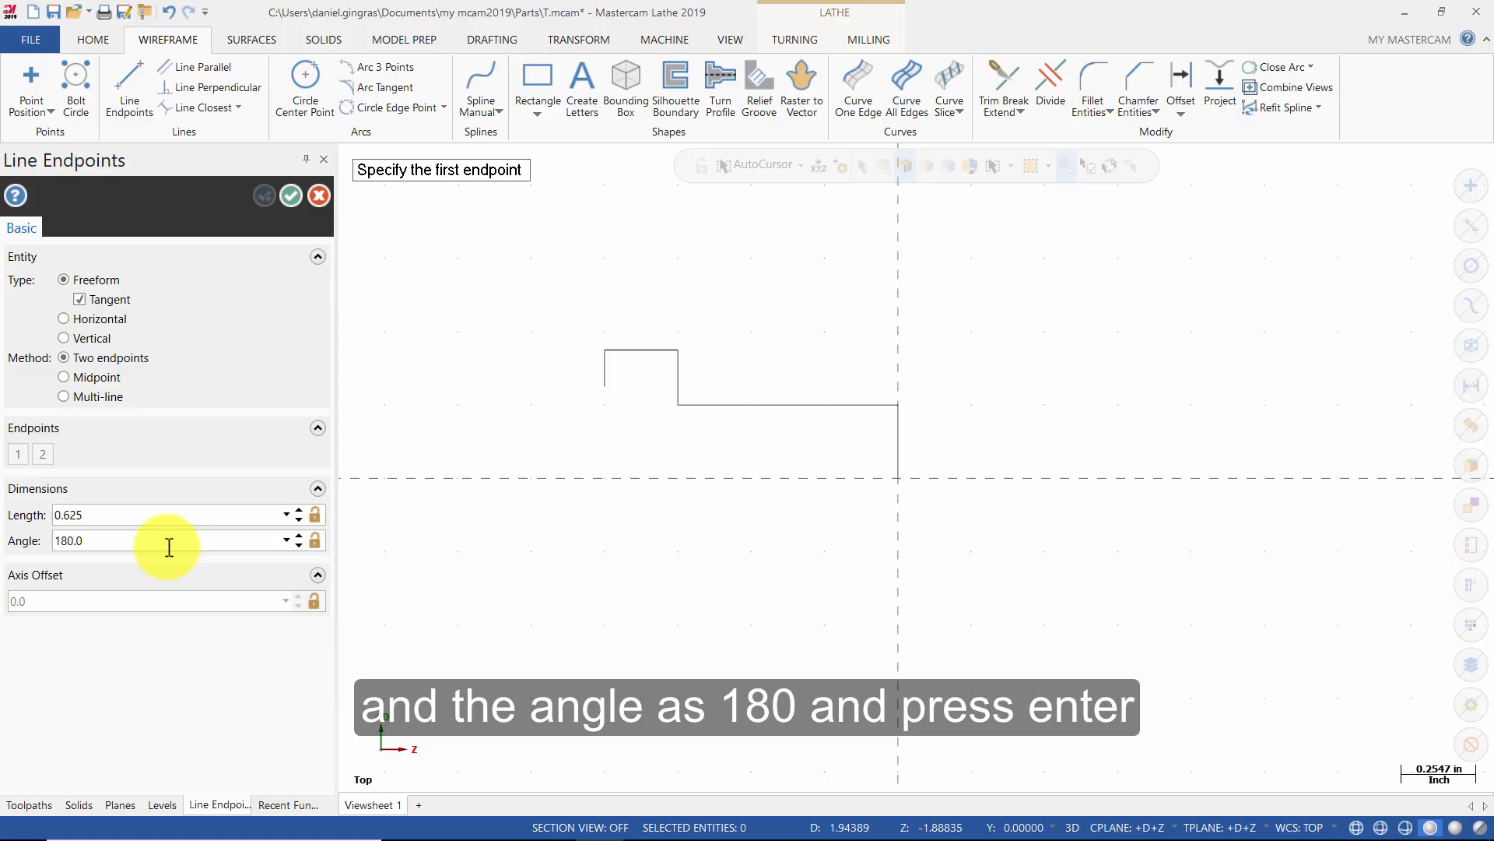
{"action": "left_click", "coordinate": [604, 384]}
{"action": "scroll", "coordinate": [1191, 457], "scroll_direction": "down", "scroll_amount": 3}
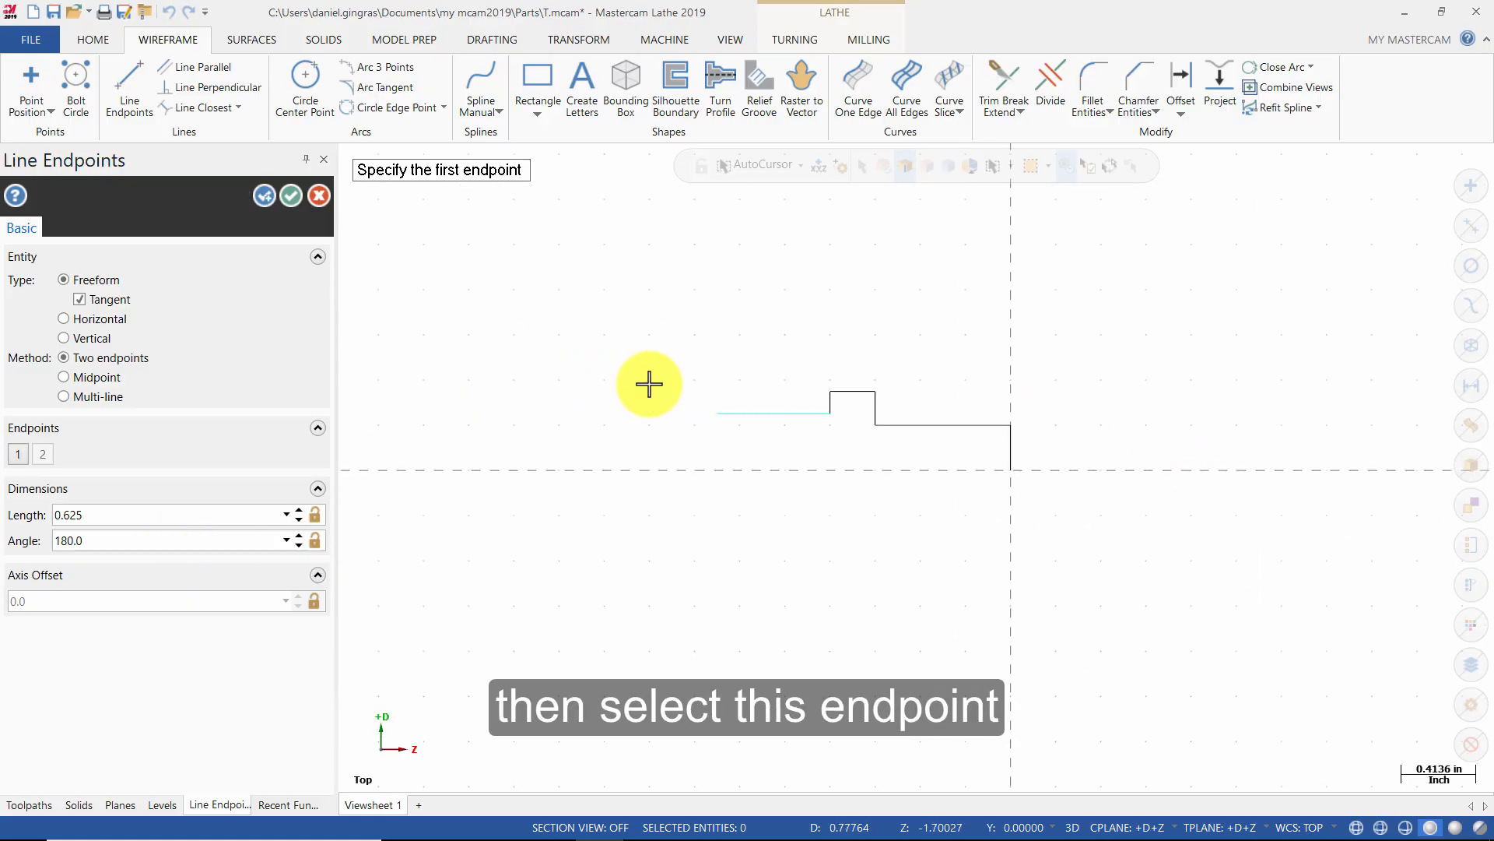
{"action": "scroll", "coordinate": [649, 383], "scroll_direction": "up", "scroll_amount": 3}
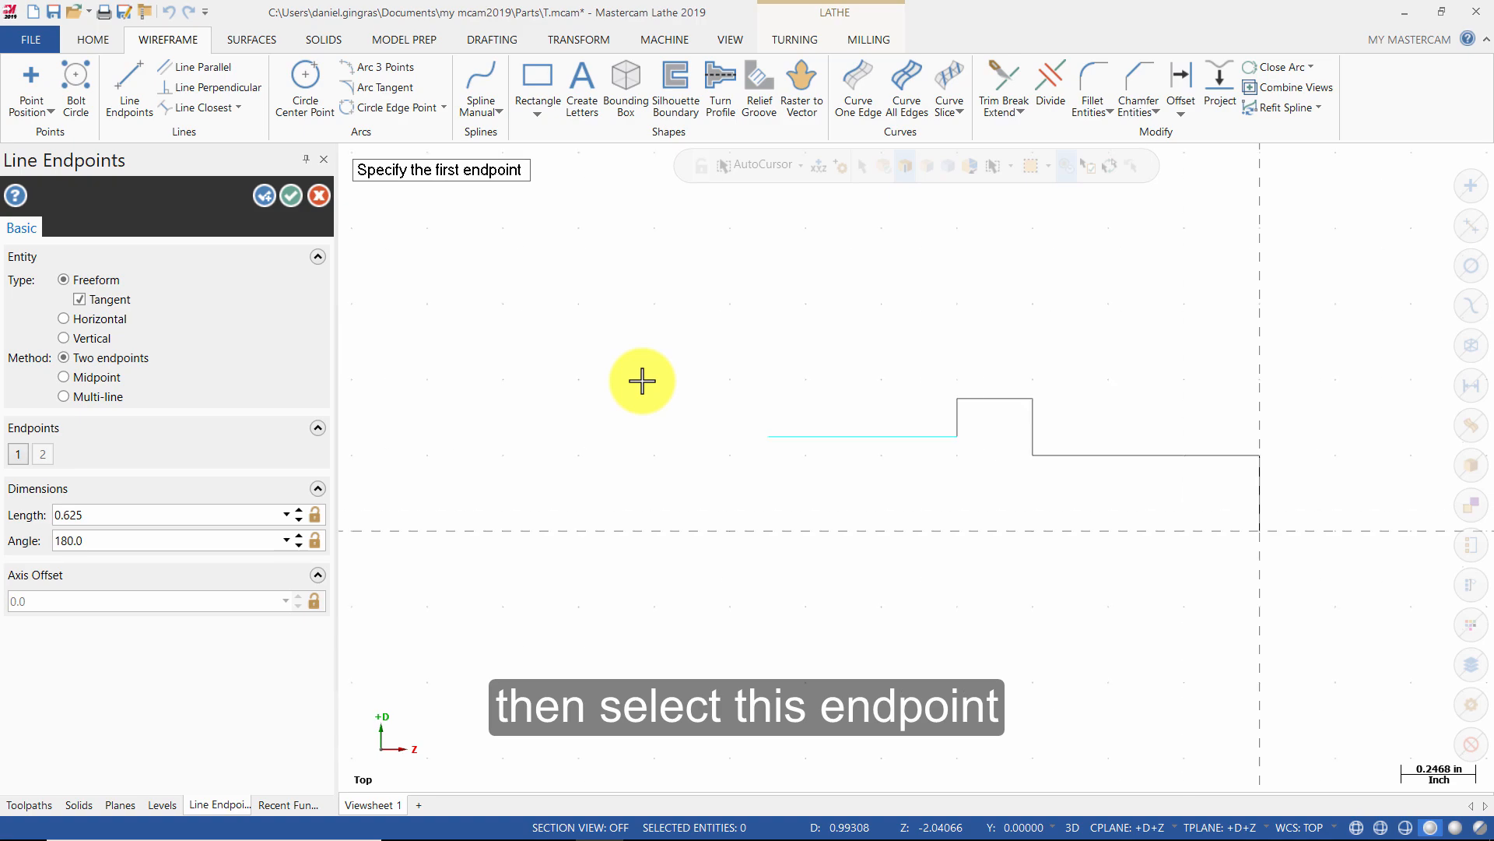
{"action": "left_click", "coordinate": [264, 194]}
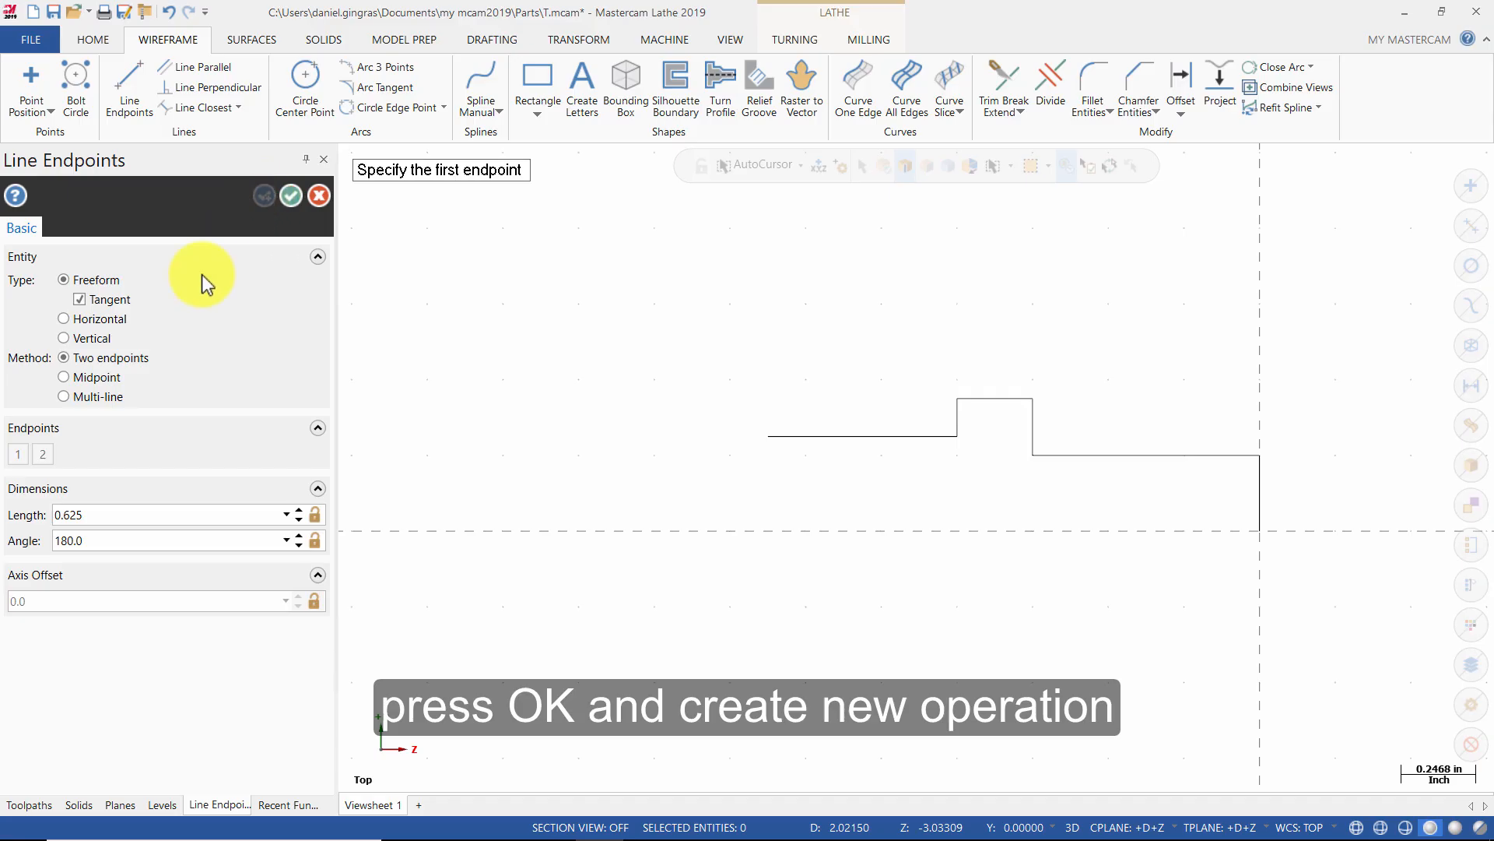
- Add a 0.1125 in line at 270 degrees from the left end of the 0.625 in line
{"action": "double_click", "coordinate": [120, 513]}
{"action": "type", "text": "."}
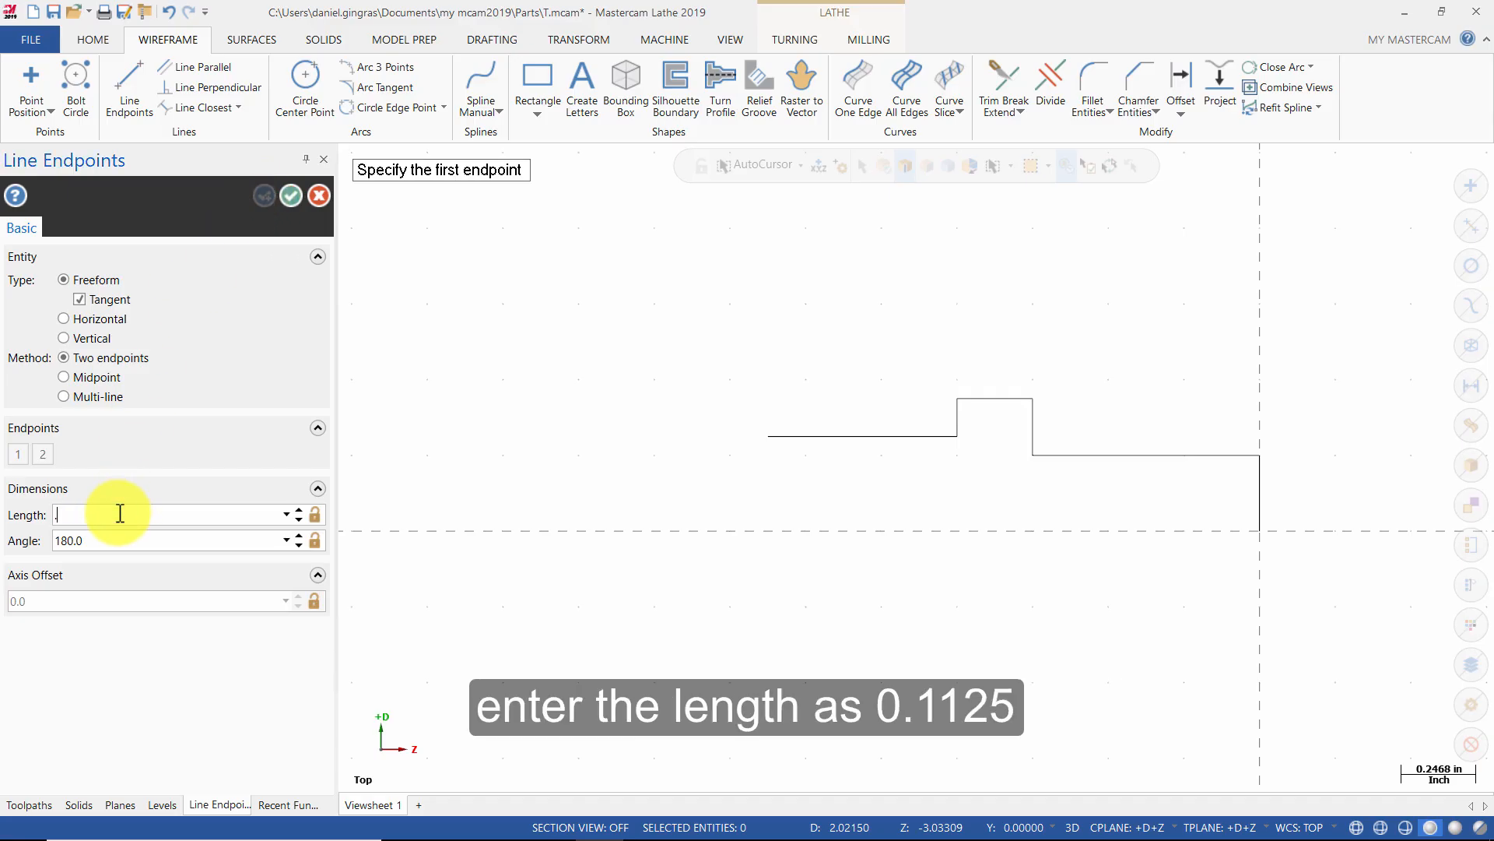
{"action": "type", "text": "1125"}
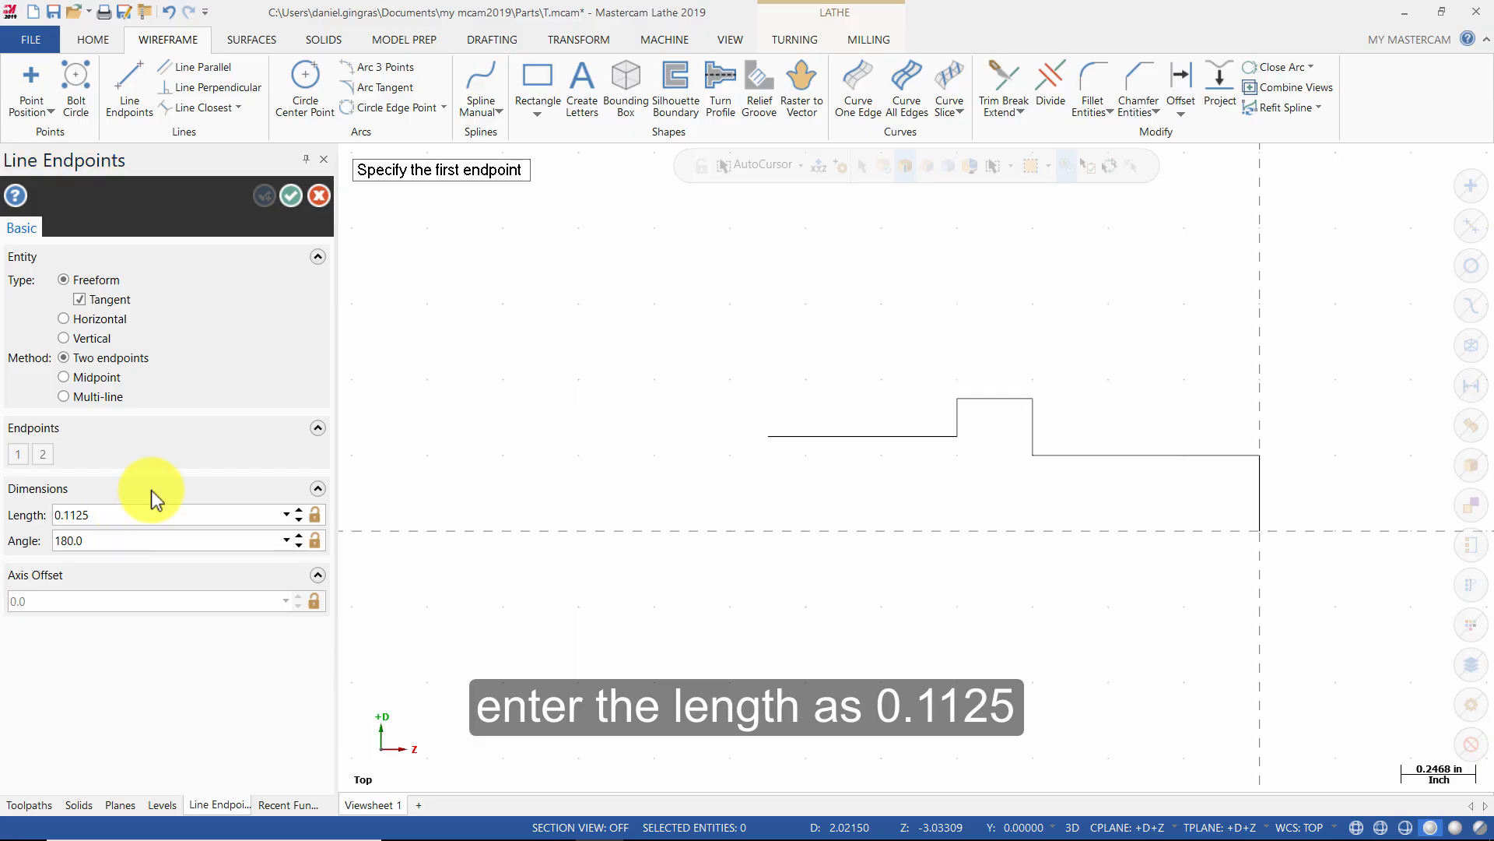
{"action": "left_click", "coordinate": [151, 539]}
{"action": "type", "text": "270"}
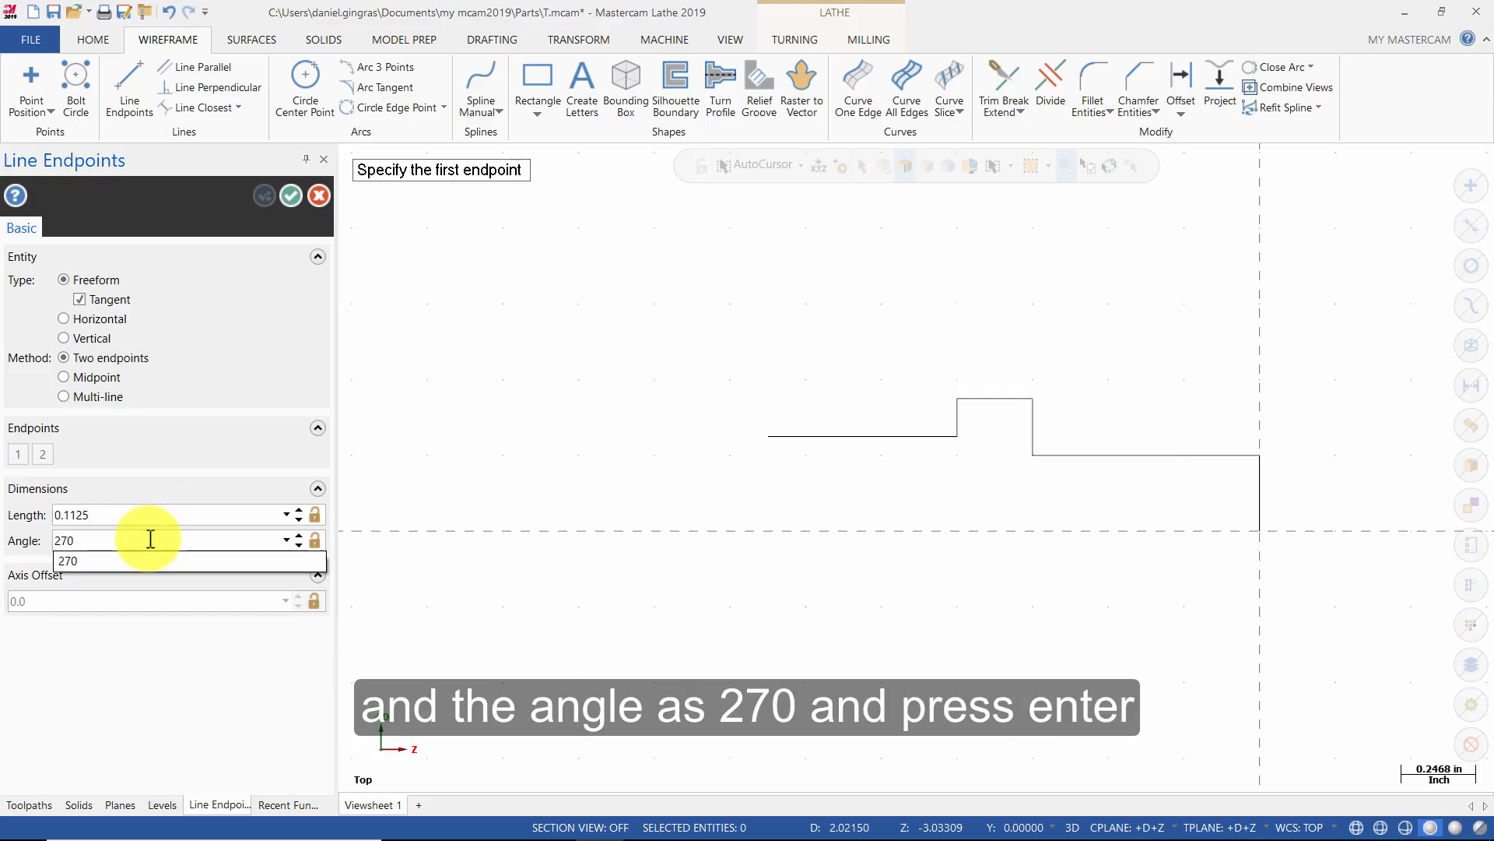
{"action": "key", "text": "Return"}
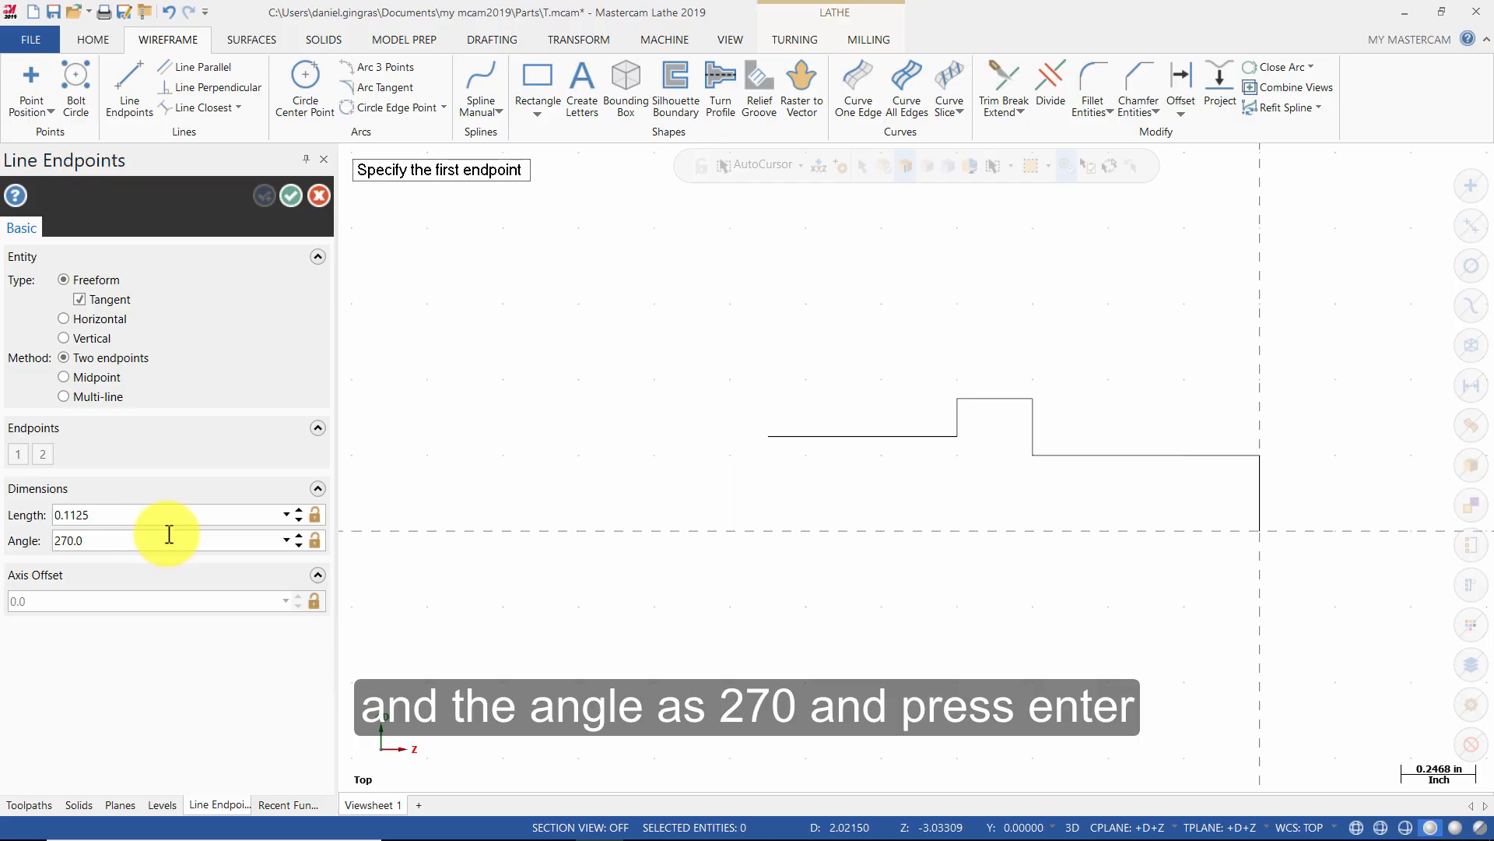
{"action": "left_click", "coordinate": [766, 437]}
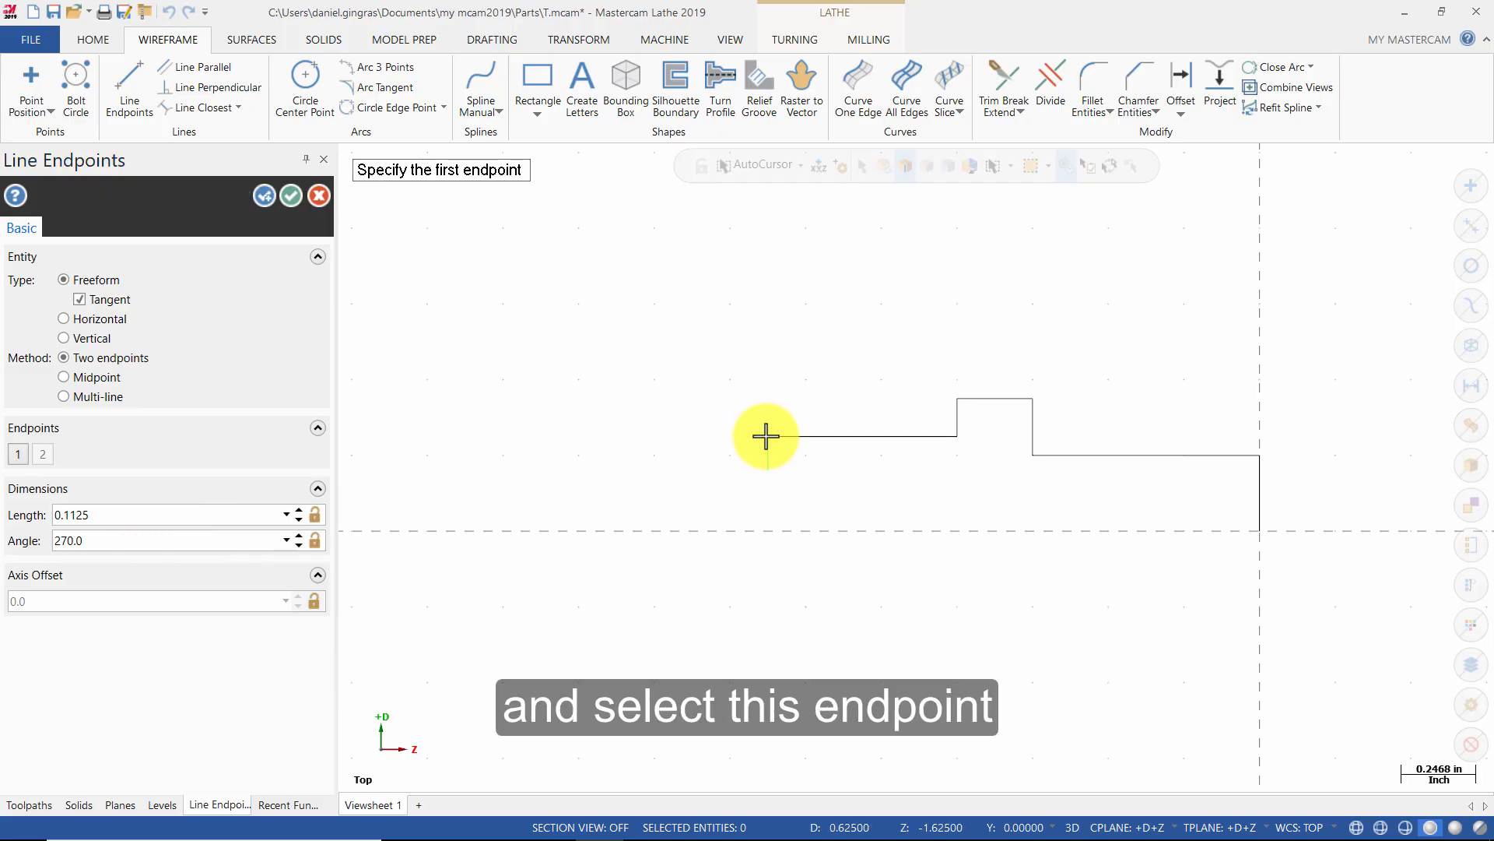
{"action": "left_click", "coordinate": [268, 195]}
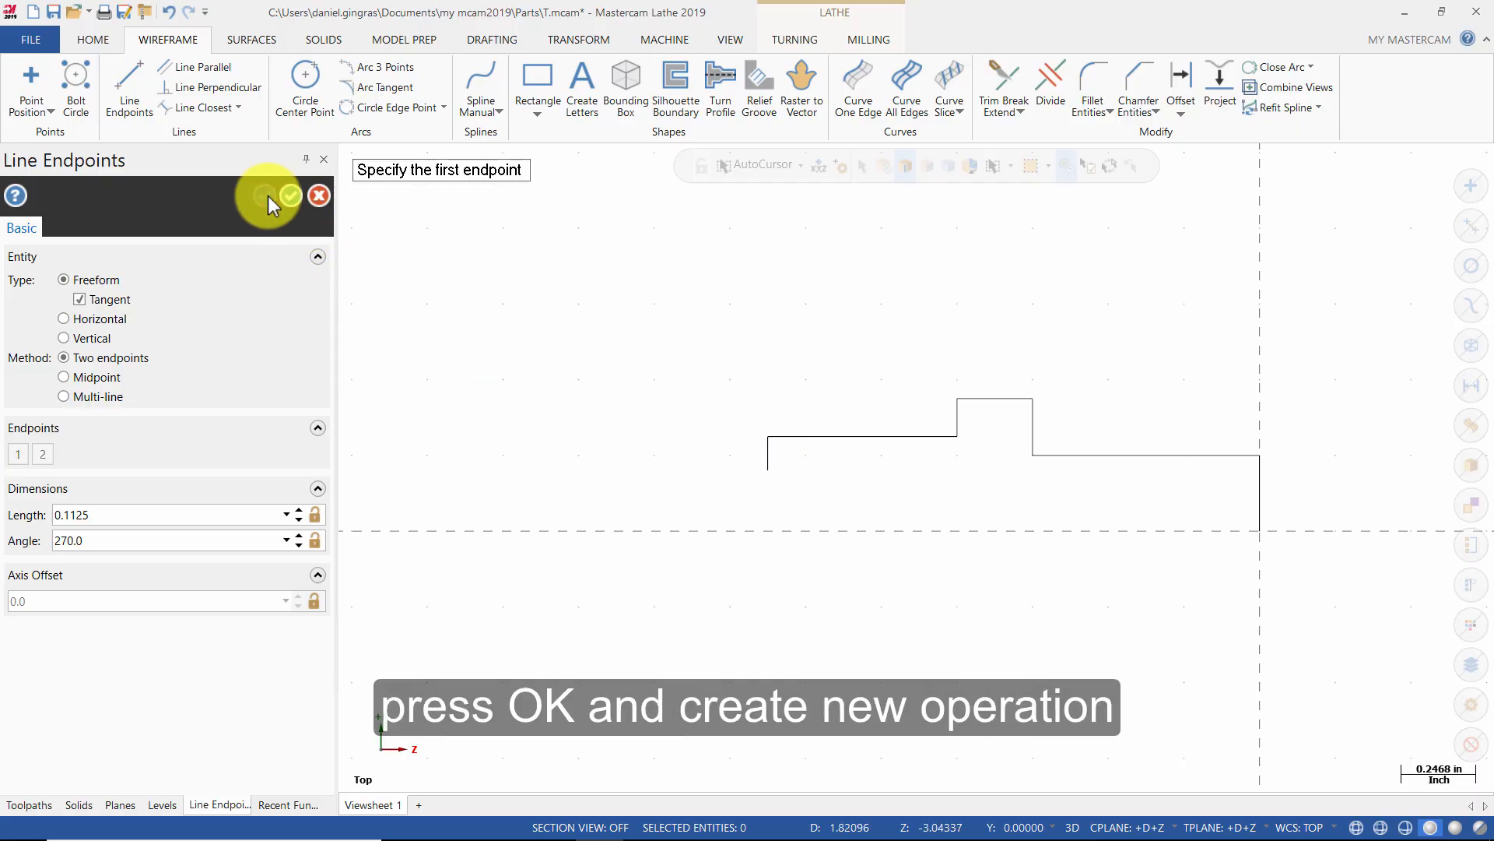
- Add a 0.2 in line at 180 degrees from the lower end of the 0.1125 in line
{"action": "double_click", "coordinate": [108, 516]}
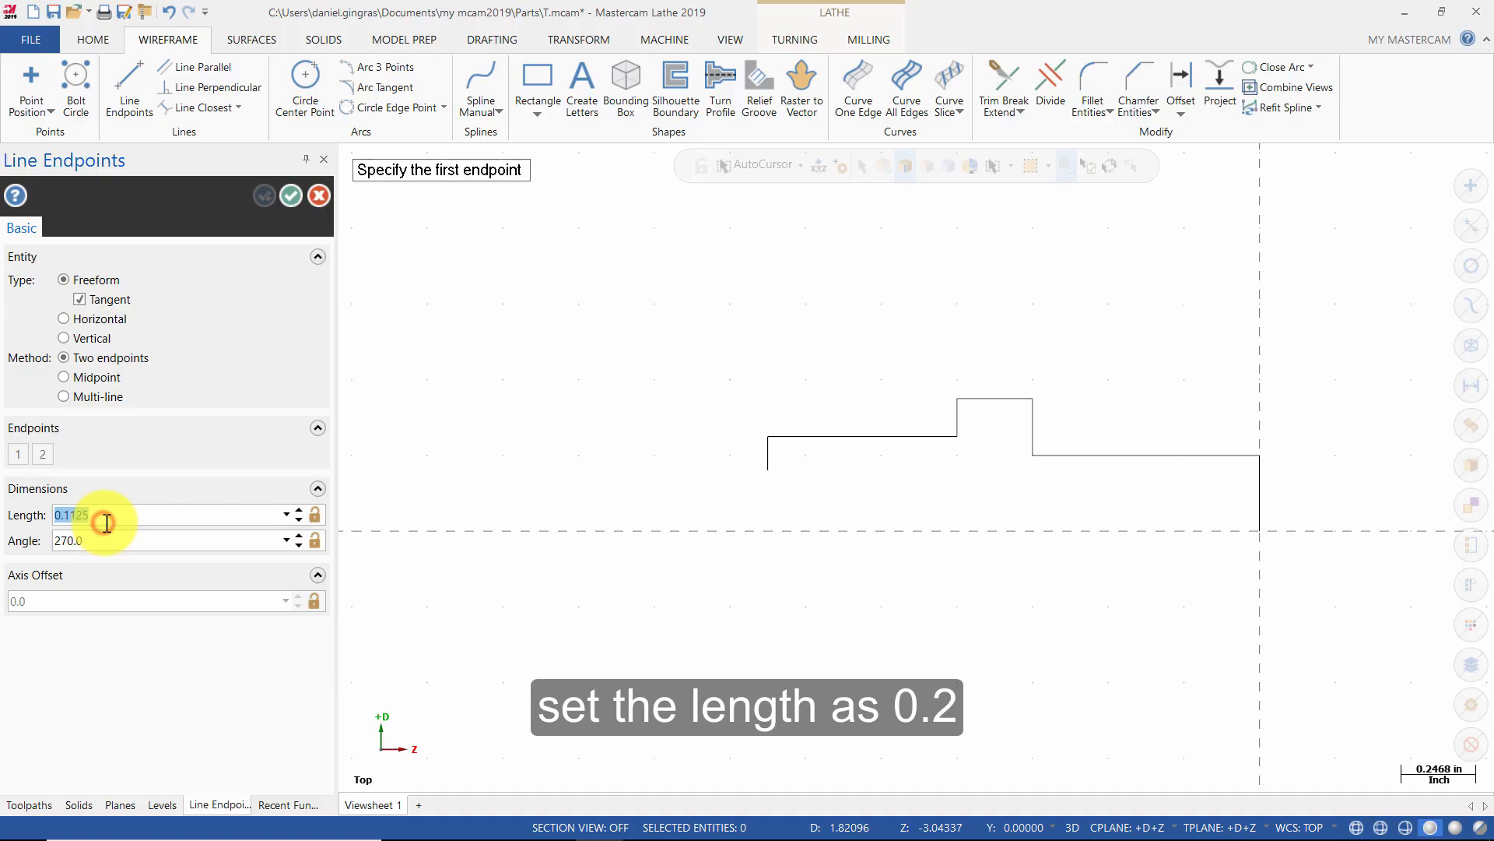
{"action": "type", "text": ".2"}
{"action": "key", "text": "Return"}
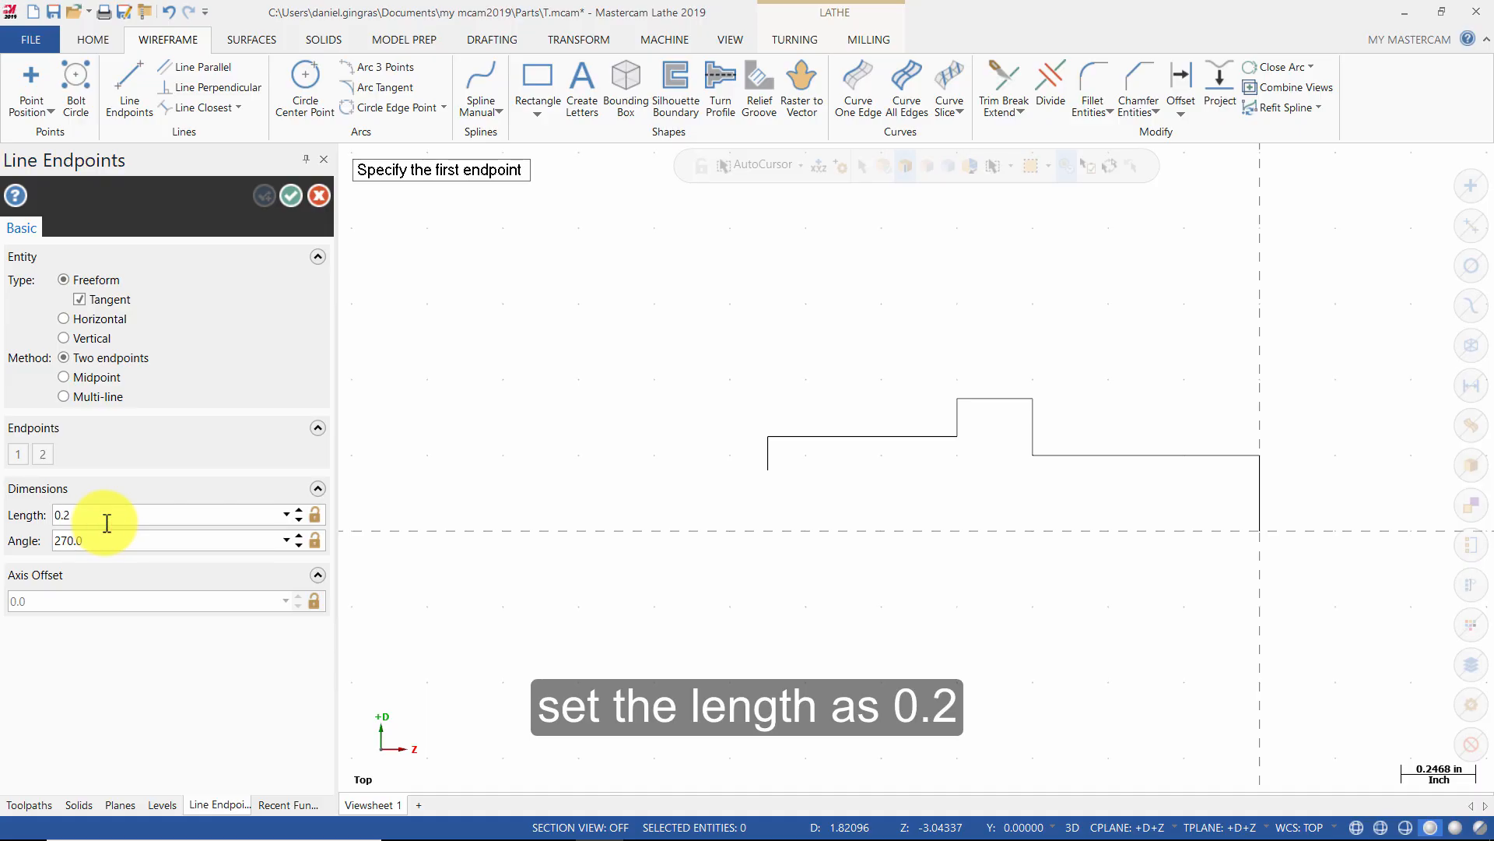
{"action": "double_click", "coordinate": [127, 540]}
{"action": "type", "text": "180"}
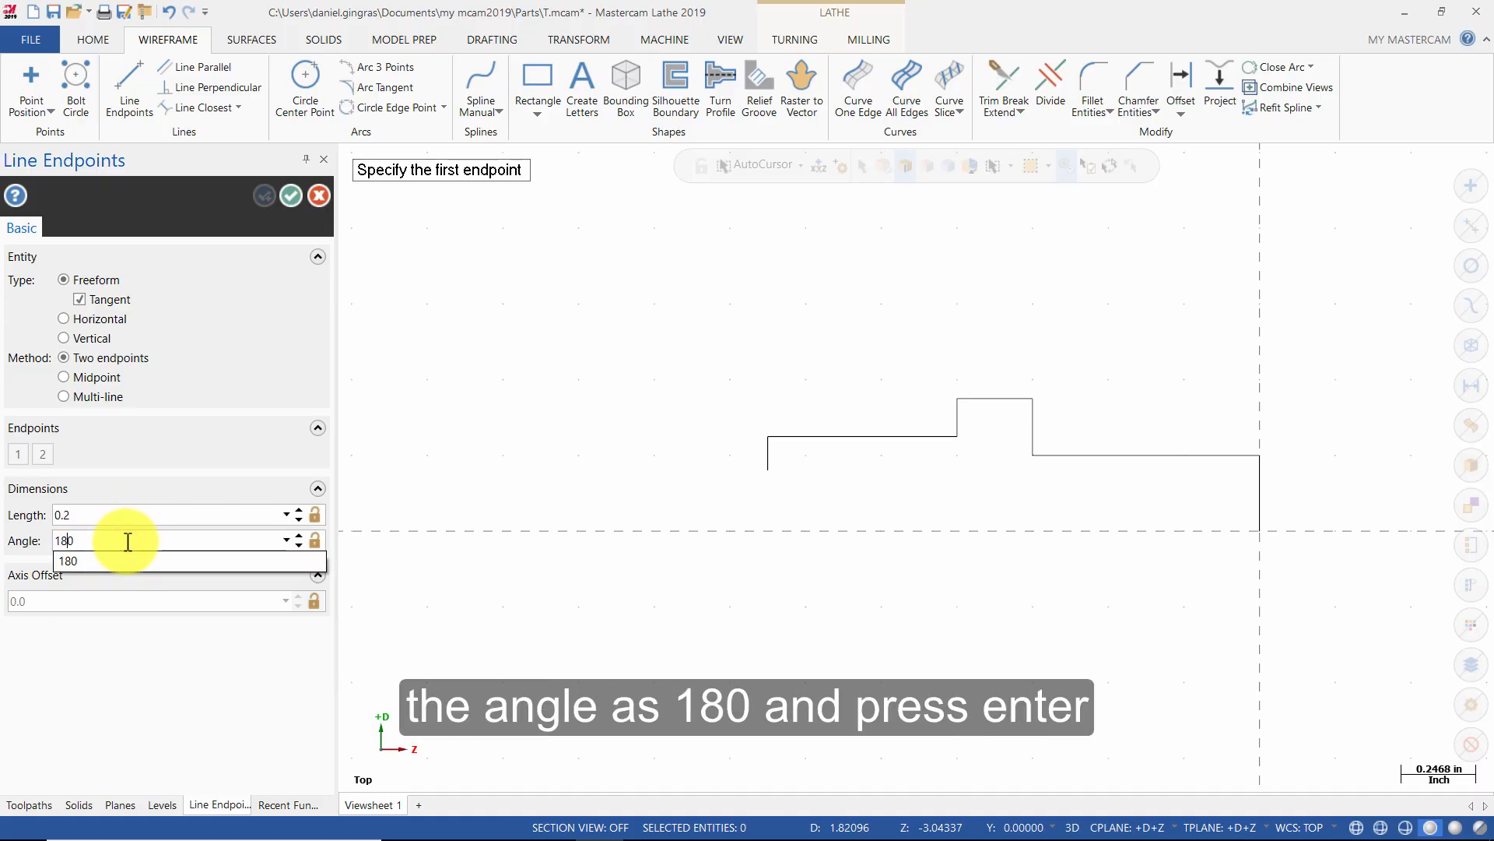
{"action": "key", "text": "Return"}
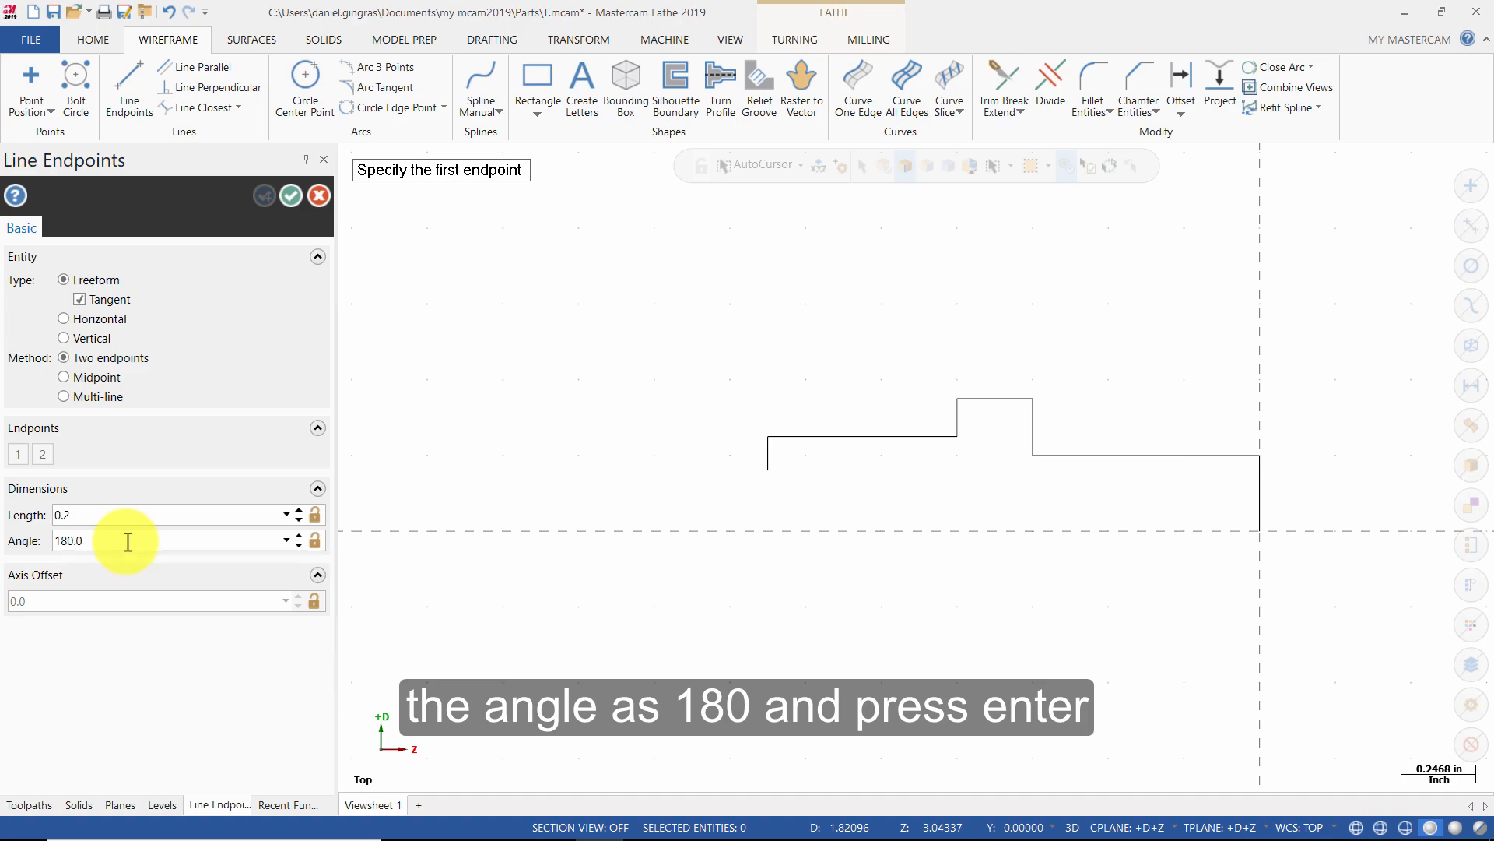
{"action": "left_click", "coordinate": [768, 473]}
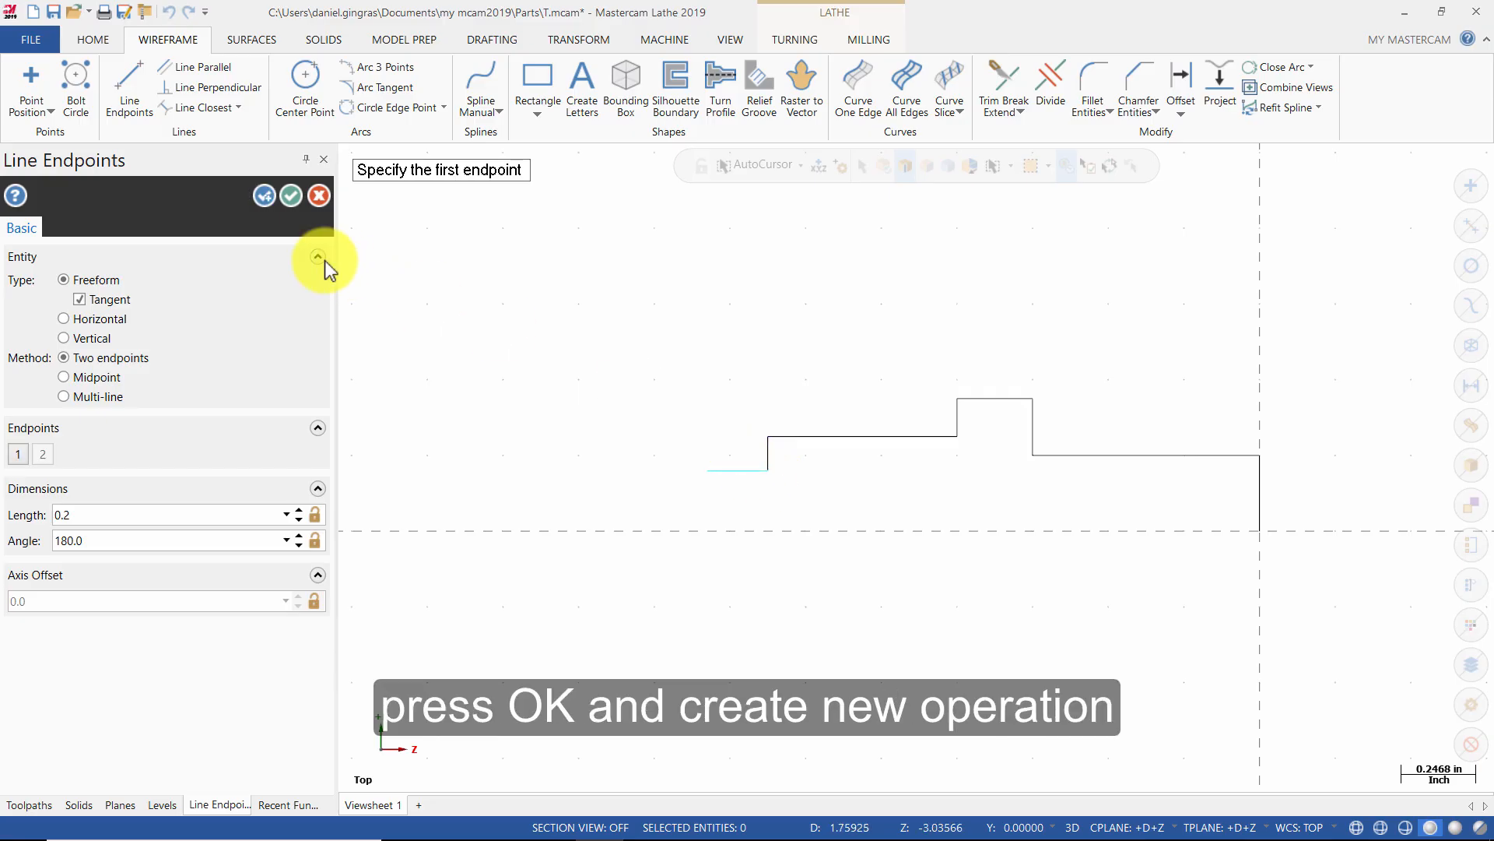
{"action": "left_click", "coordinate": [263, 201]}
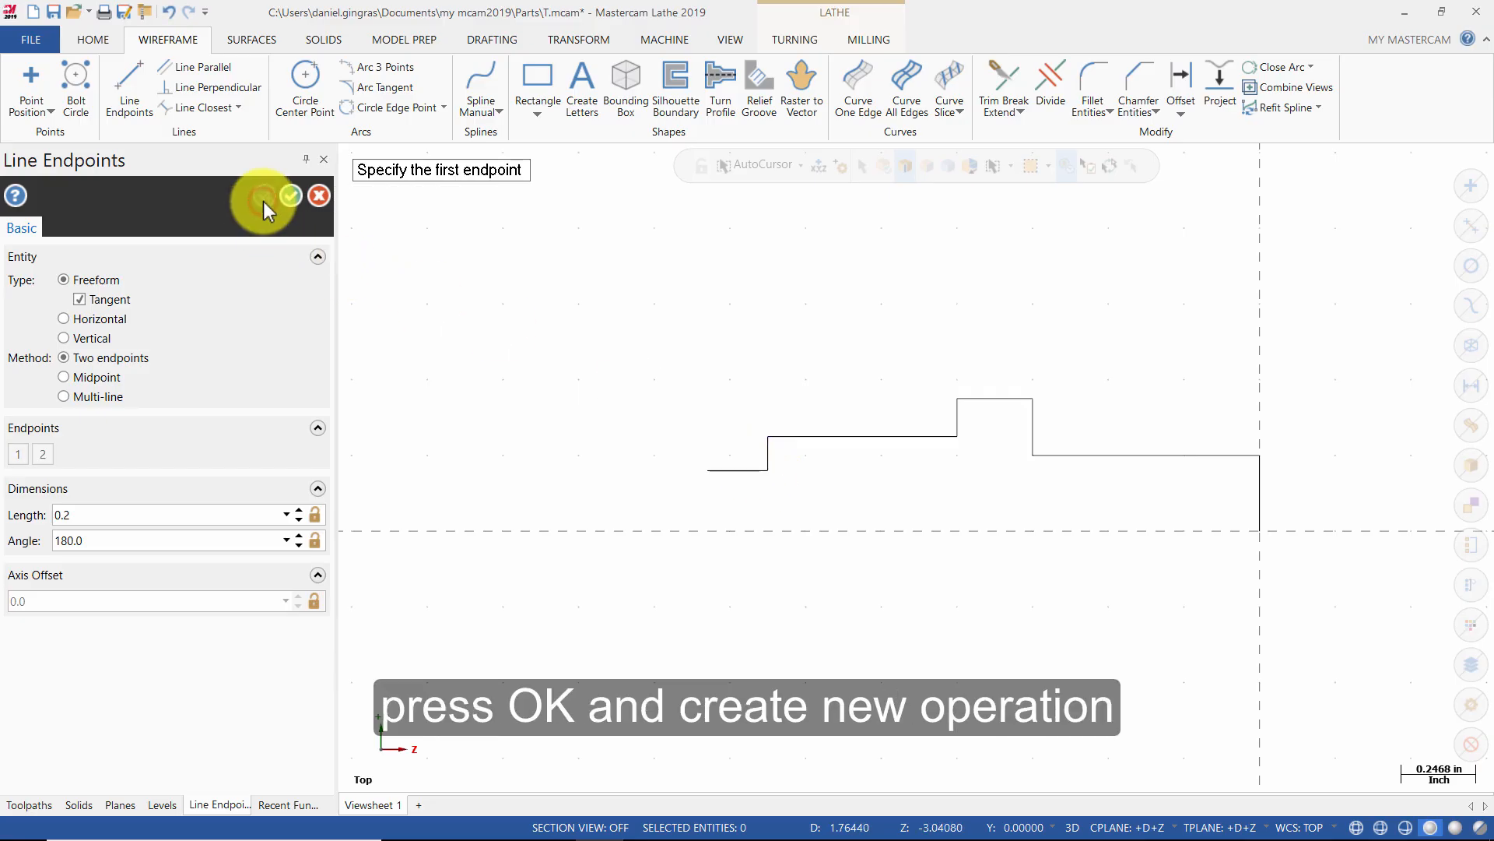
- Add a 0.05 in line at 90 degrees from the left end of the 0.2 in line
{"action": "left_click", "coordinate": [139, 515]}
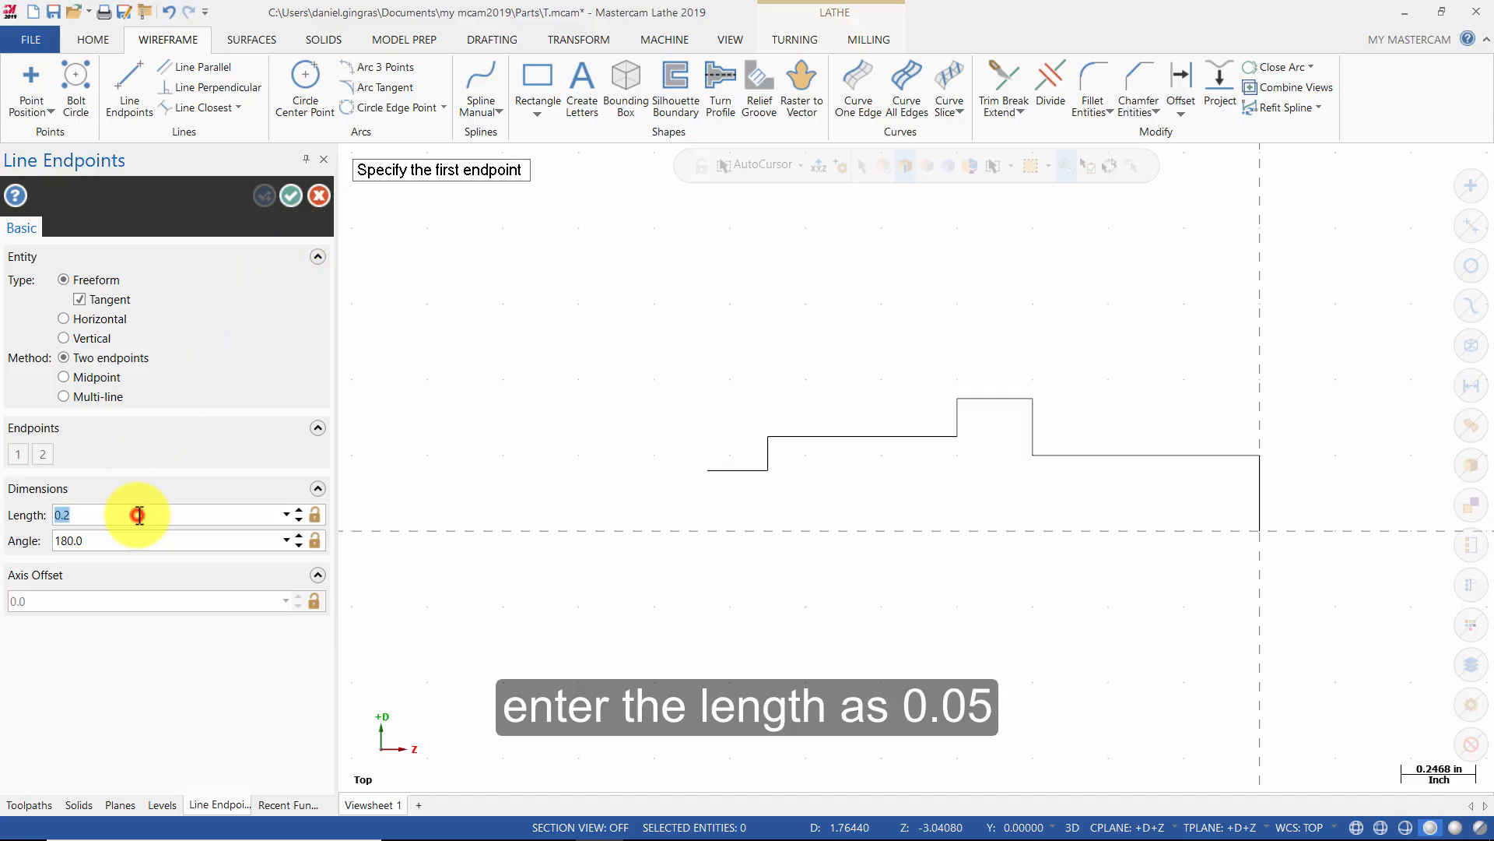
{"action": "type", "text": ".05"}
{"action": "key", "text": "Return"}
{"action": "left_click", "coordinate": [175, 542]}
{"action": "type", "text": "90"}
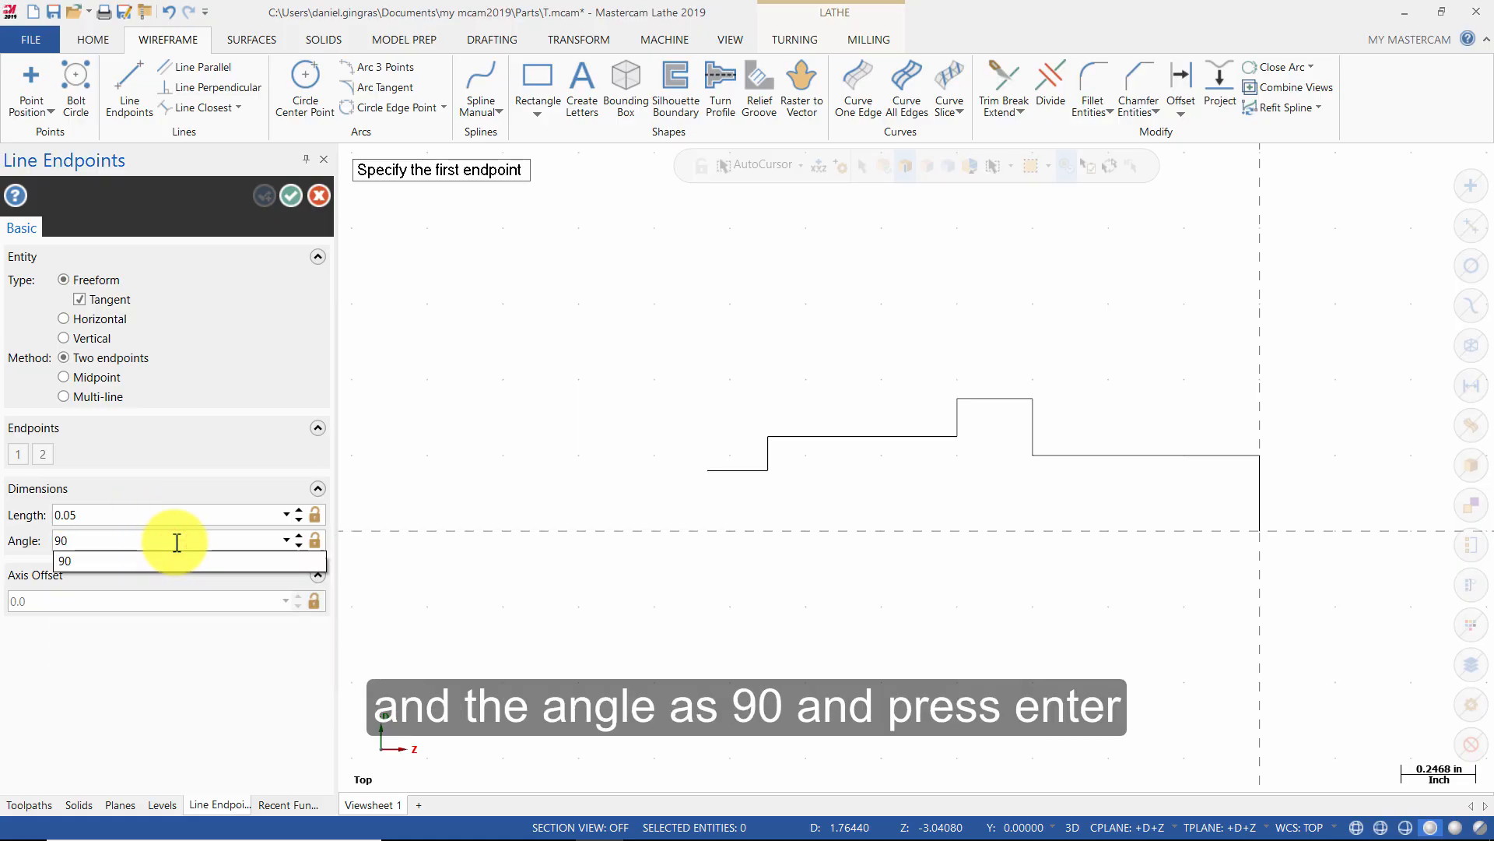
{"action": "key", "text": "Return"}
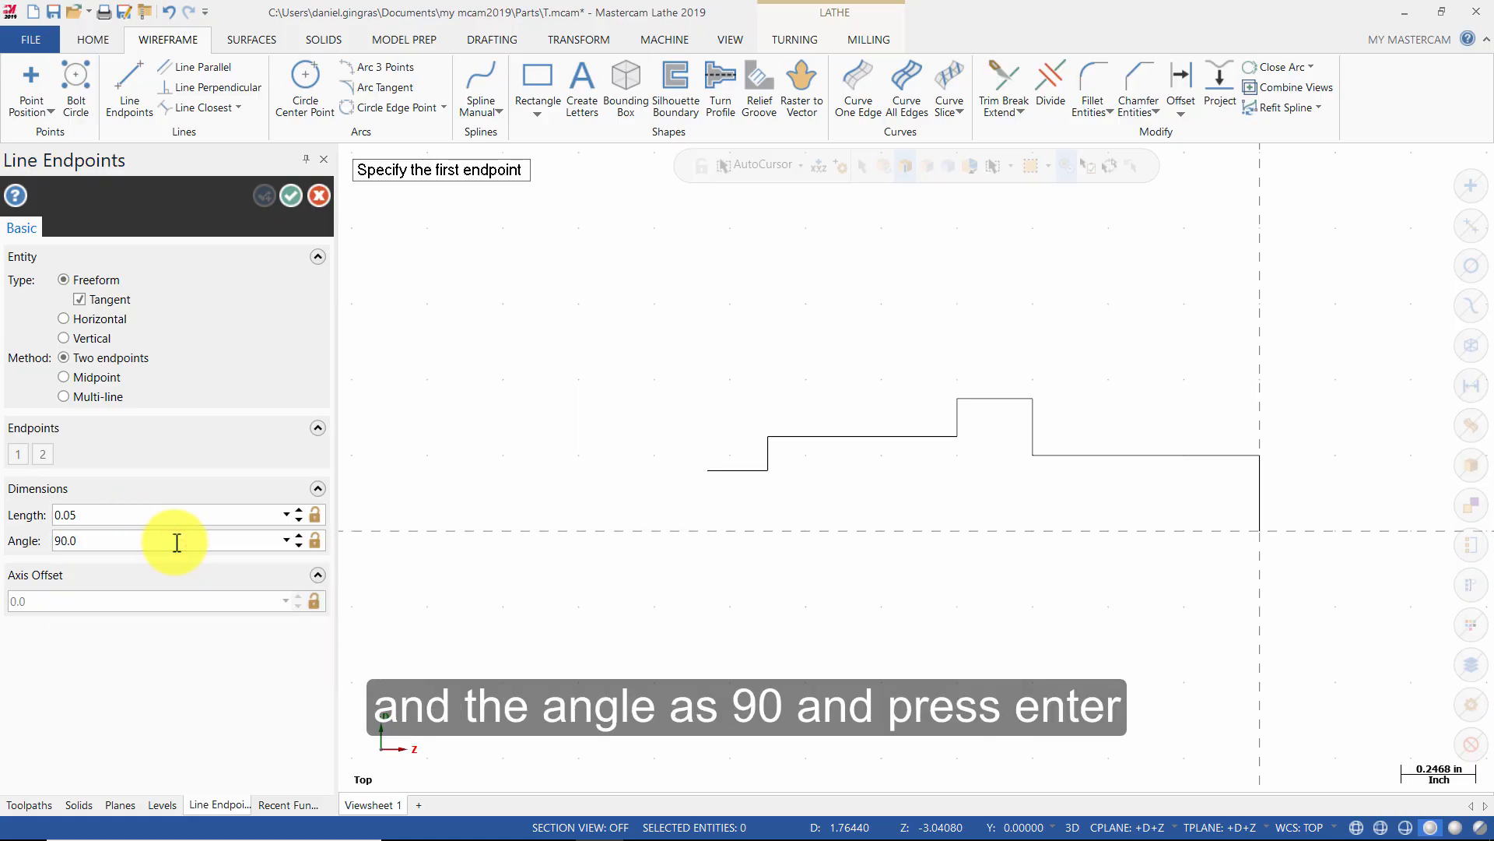
{"action": "left_click", "coordinate": [709, 471]}
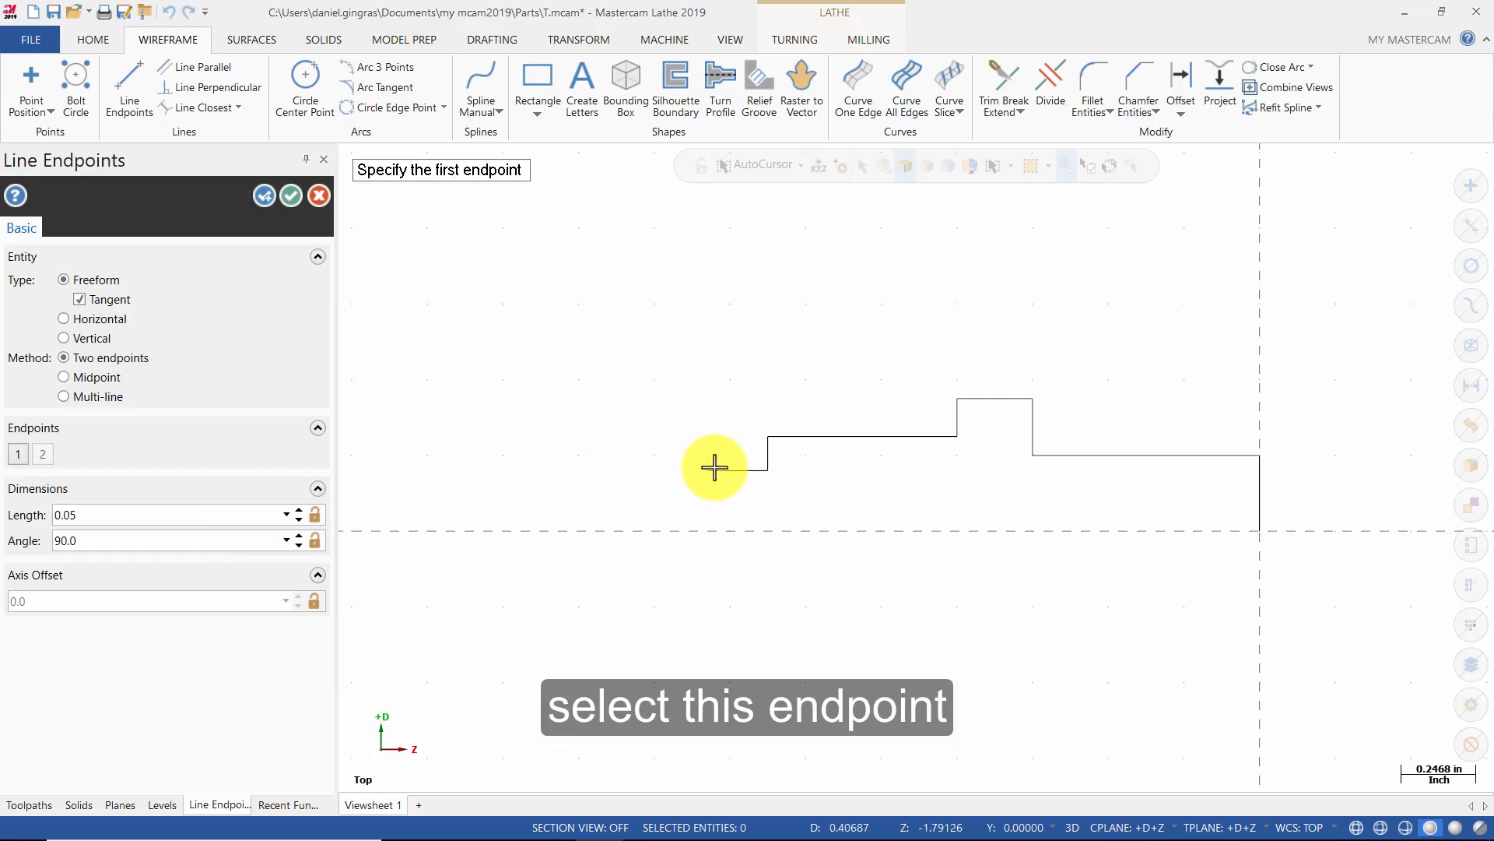
{"action": "left_click", "coordinate": [266, 200]}
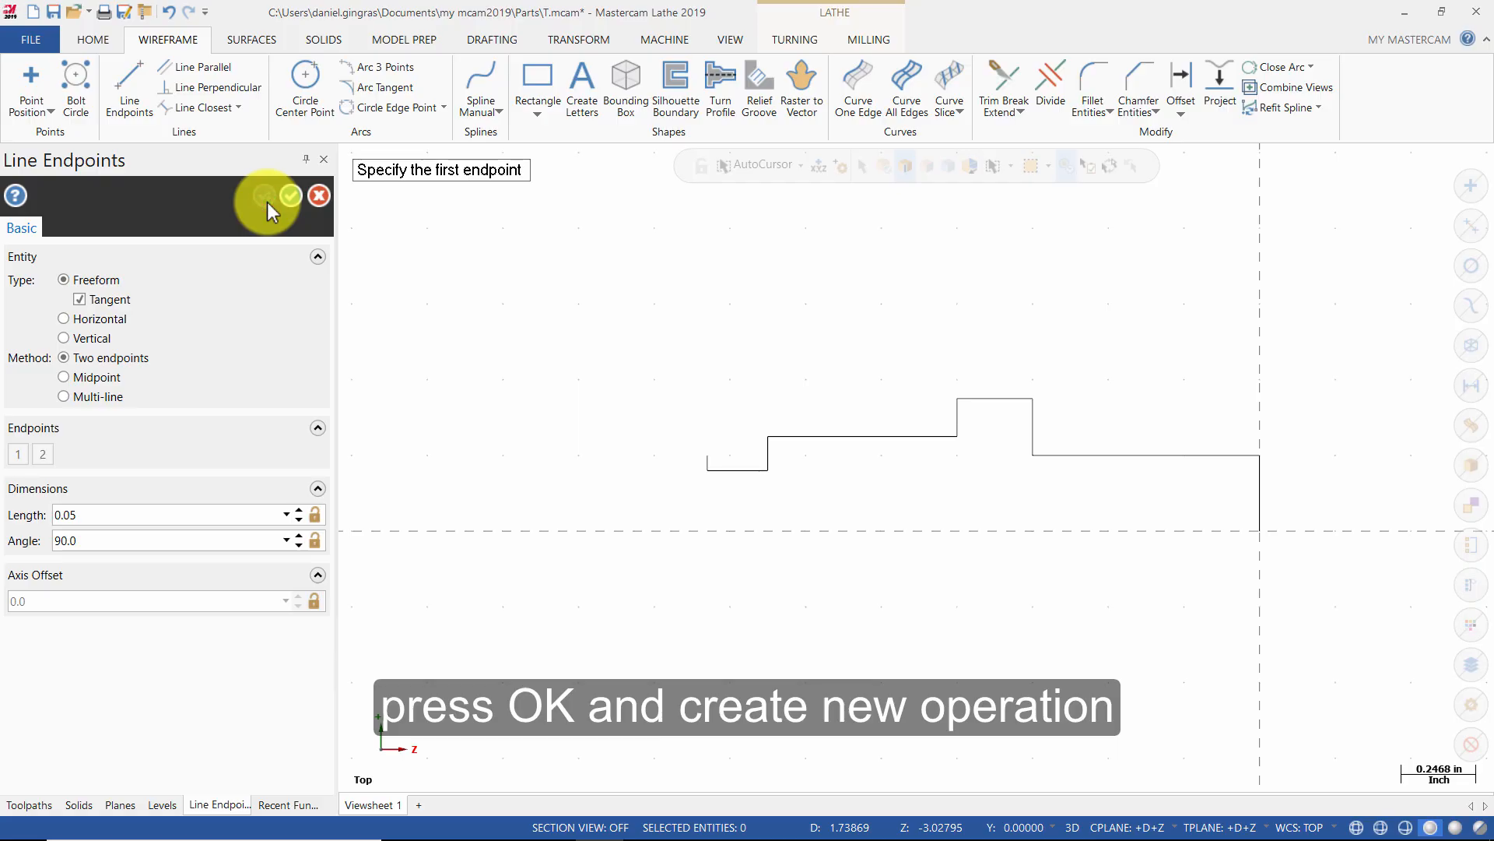
- Add a 0.5 in line at 180 degrees from the upper end of the 0.05 in line
{"action": "double_click", "coordinate": [124, 515]}
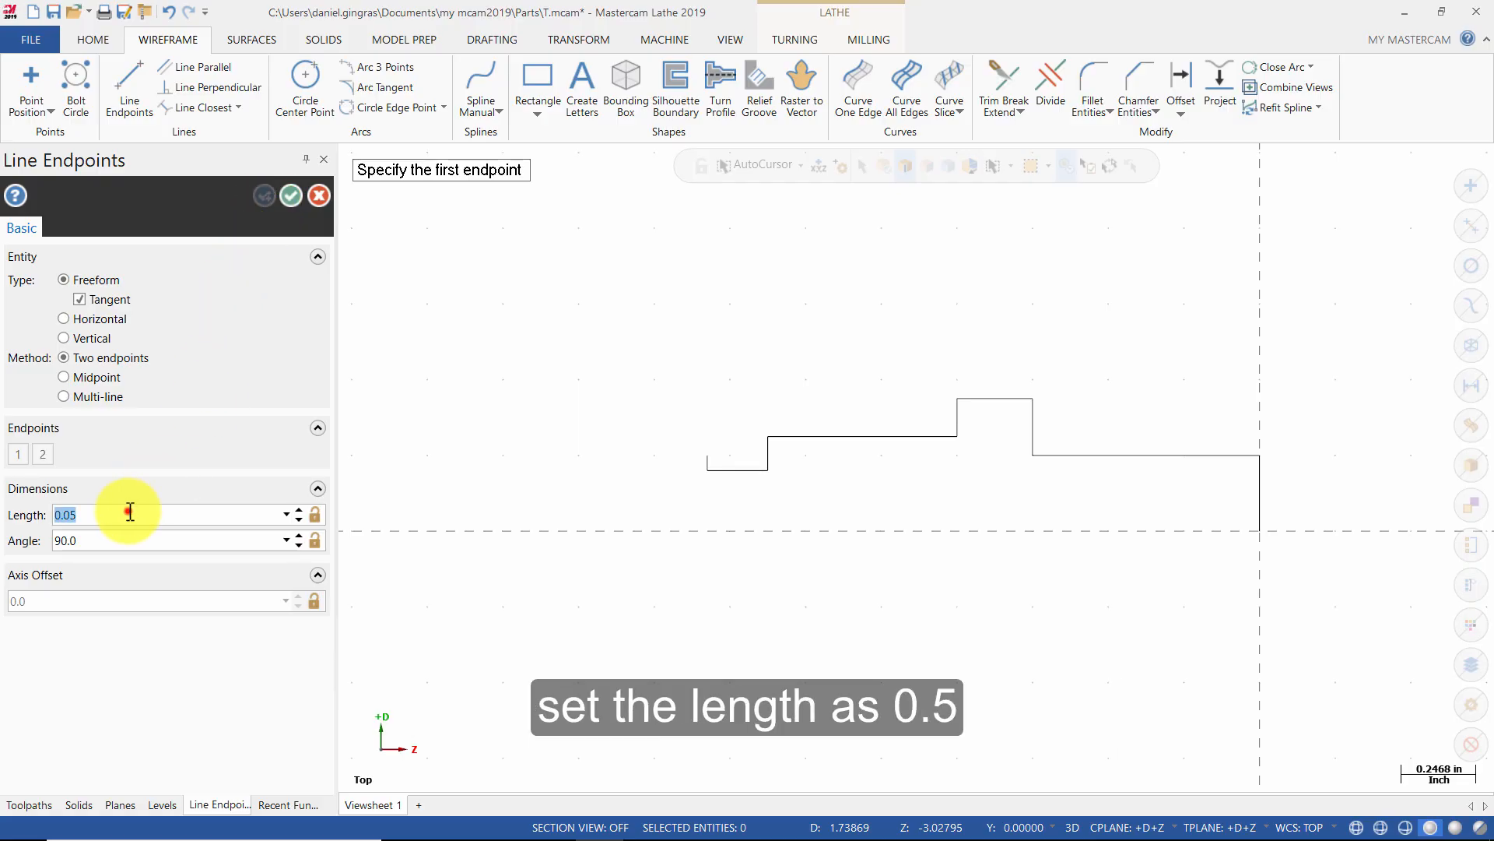
{"action": "type", "text": ".5"}
{"action": "double_click", "coordinate": [178, 545]}
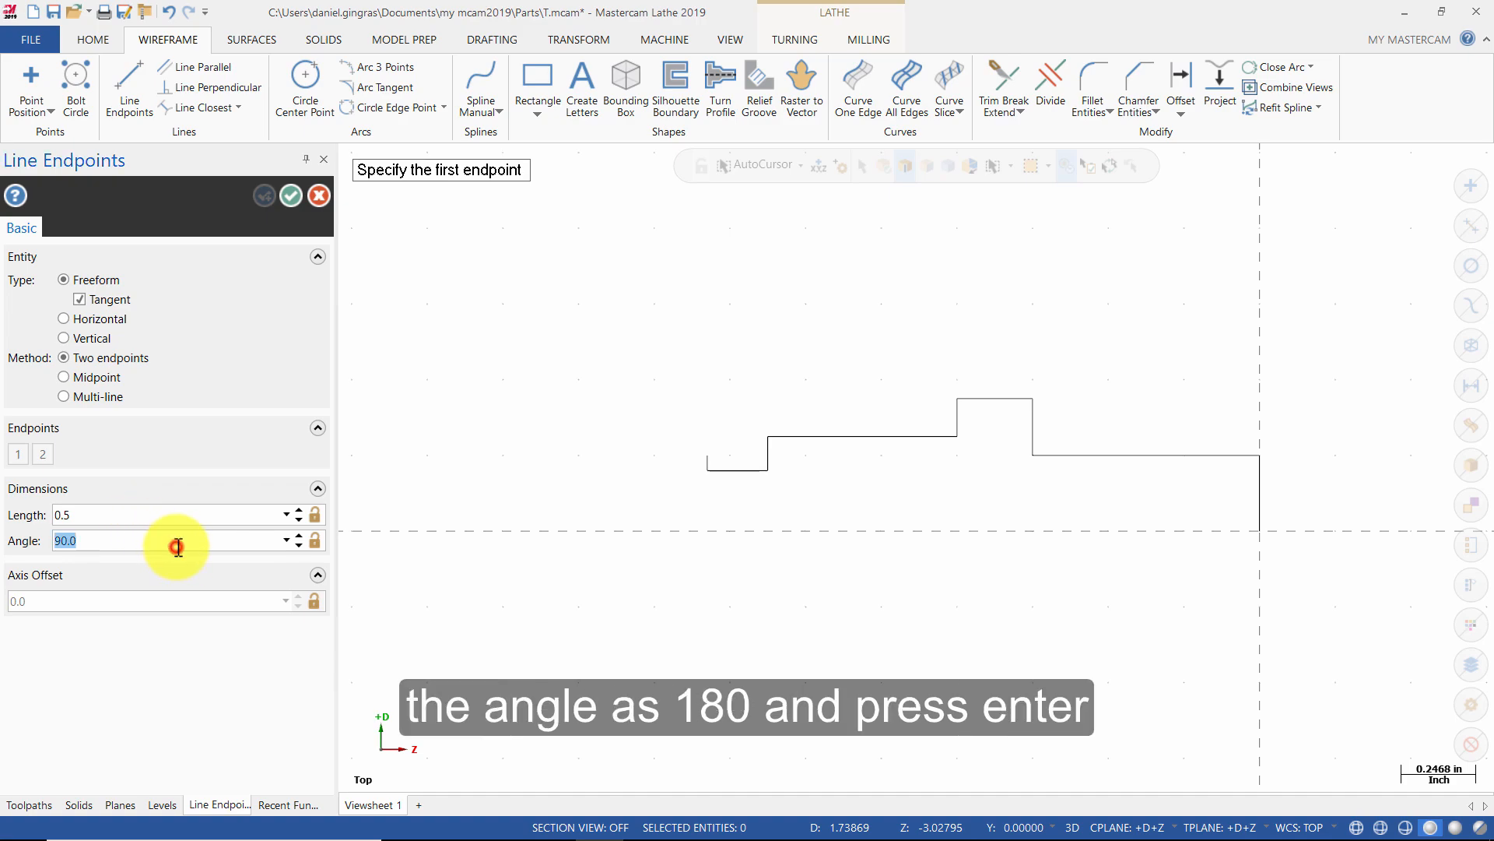
{"action": "type", "text": "180"}
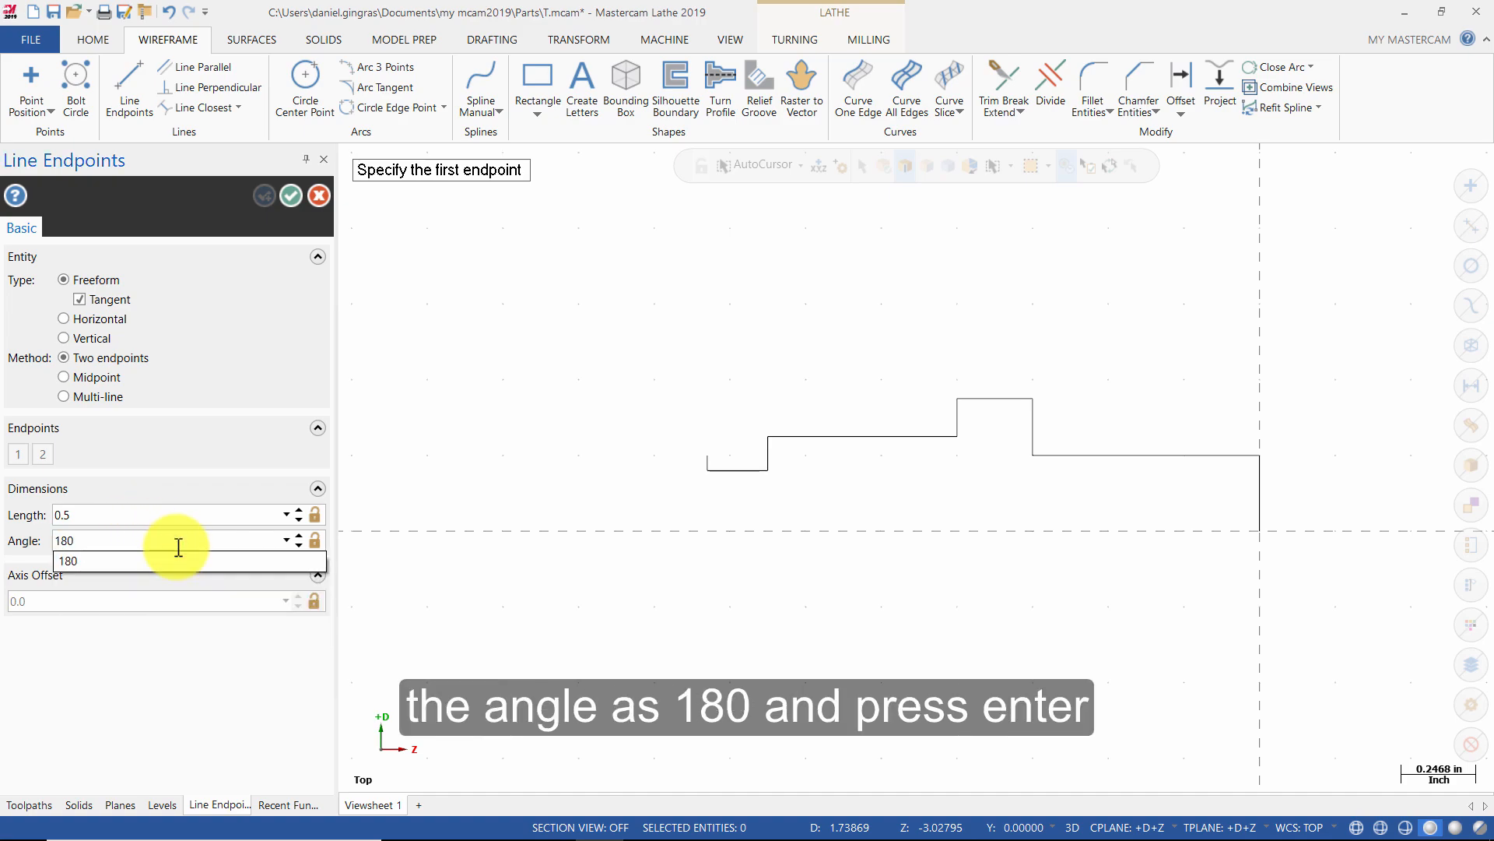
{"action": "key", "text": "Return"}
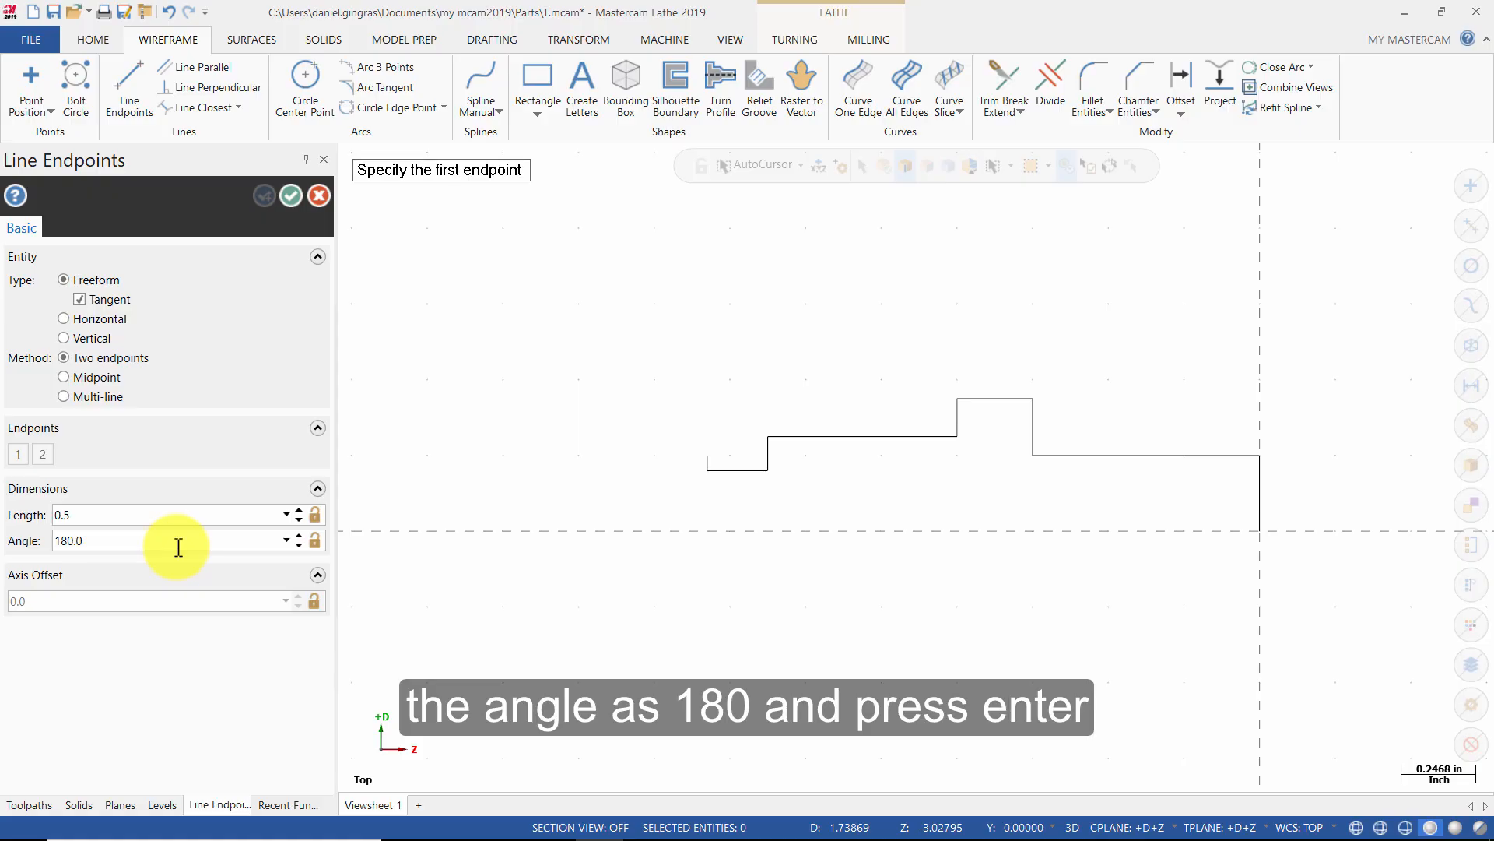
{"action": "left_click", "coordinate": [707, 455]}
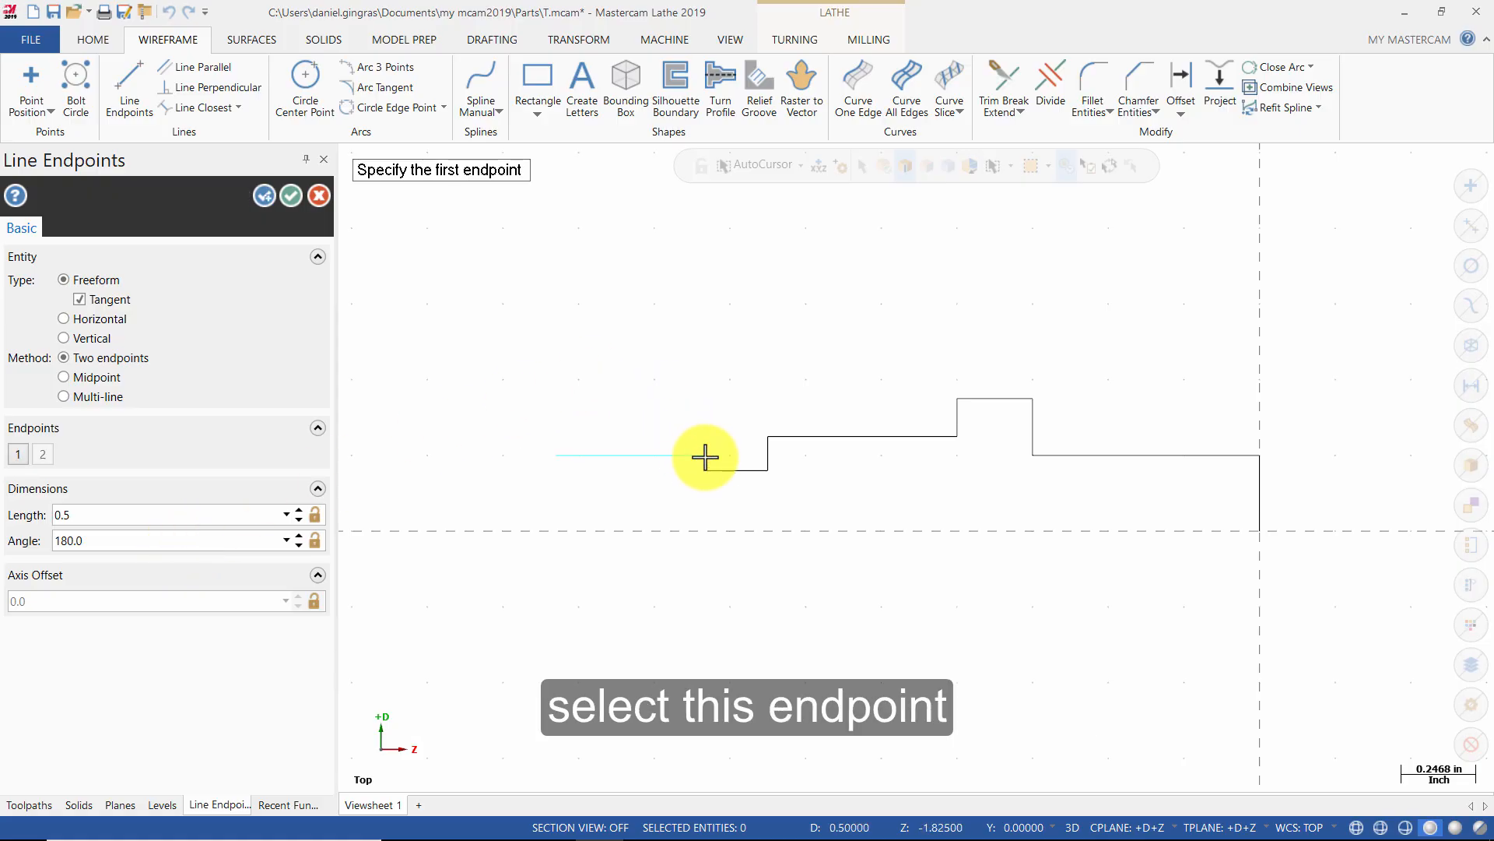
{"action": "left_click", "coordinate": [265, 194]}
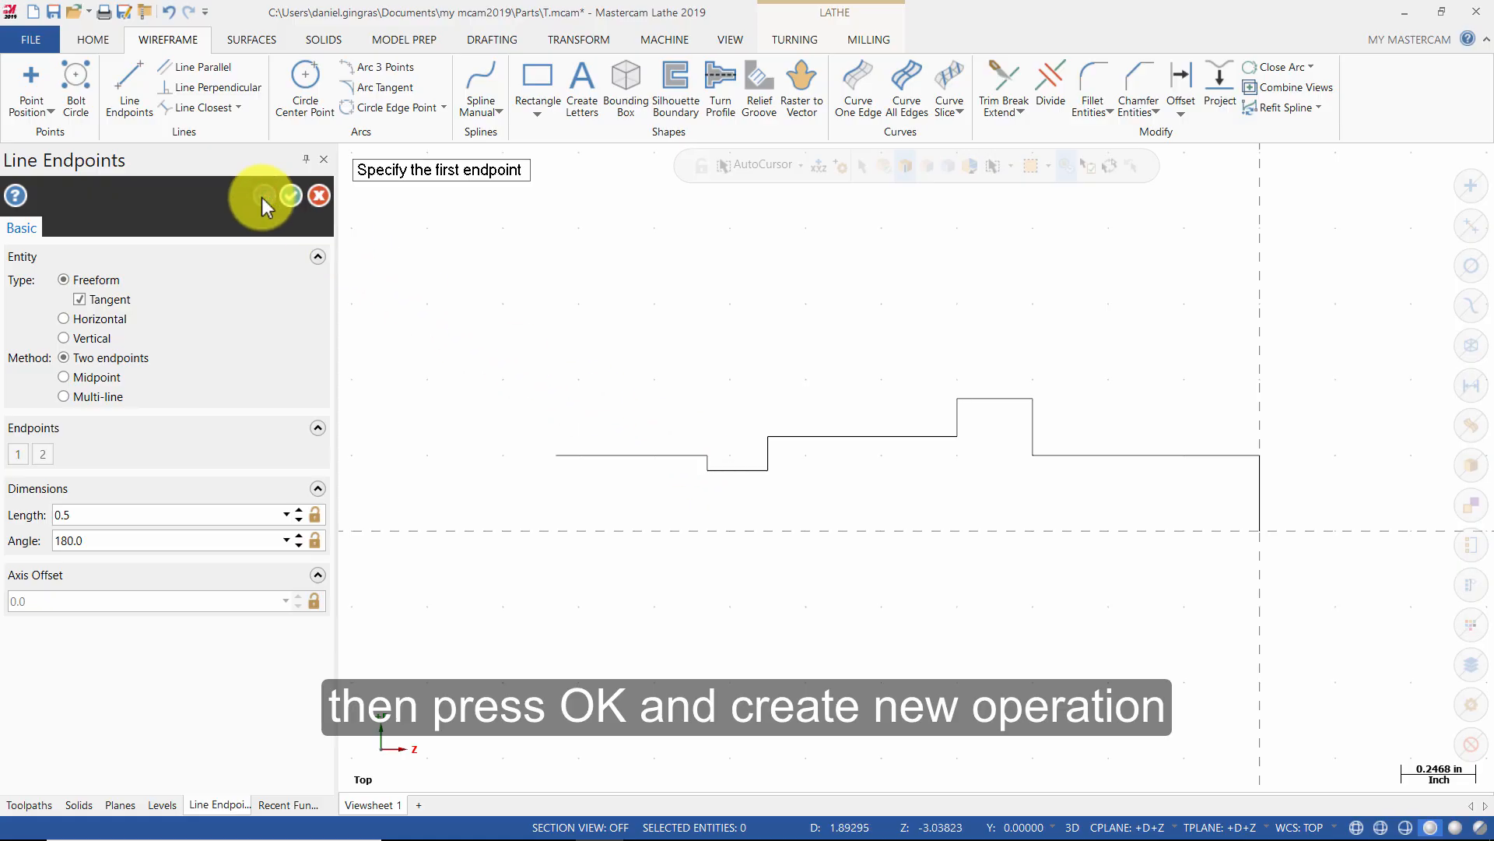
- Add a 0.125 in line at 90 degrees starting from coordinates 0,-2.325
{"action": "left_click", "coordinate": [133, 518]}
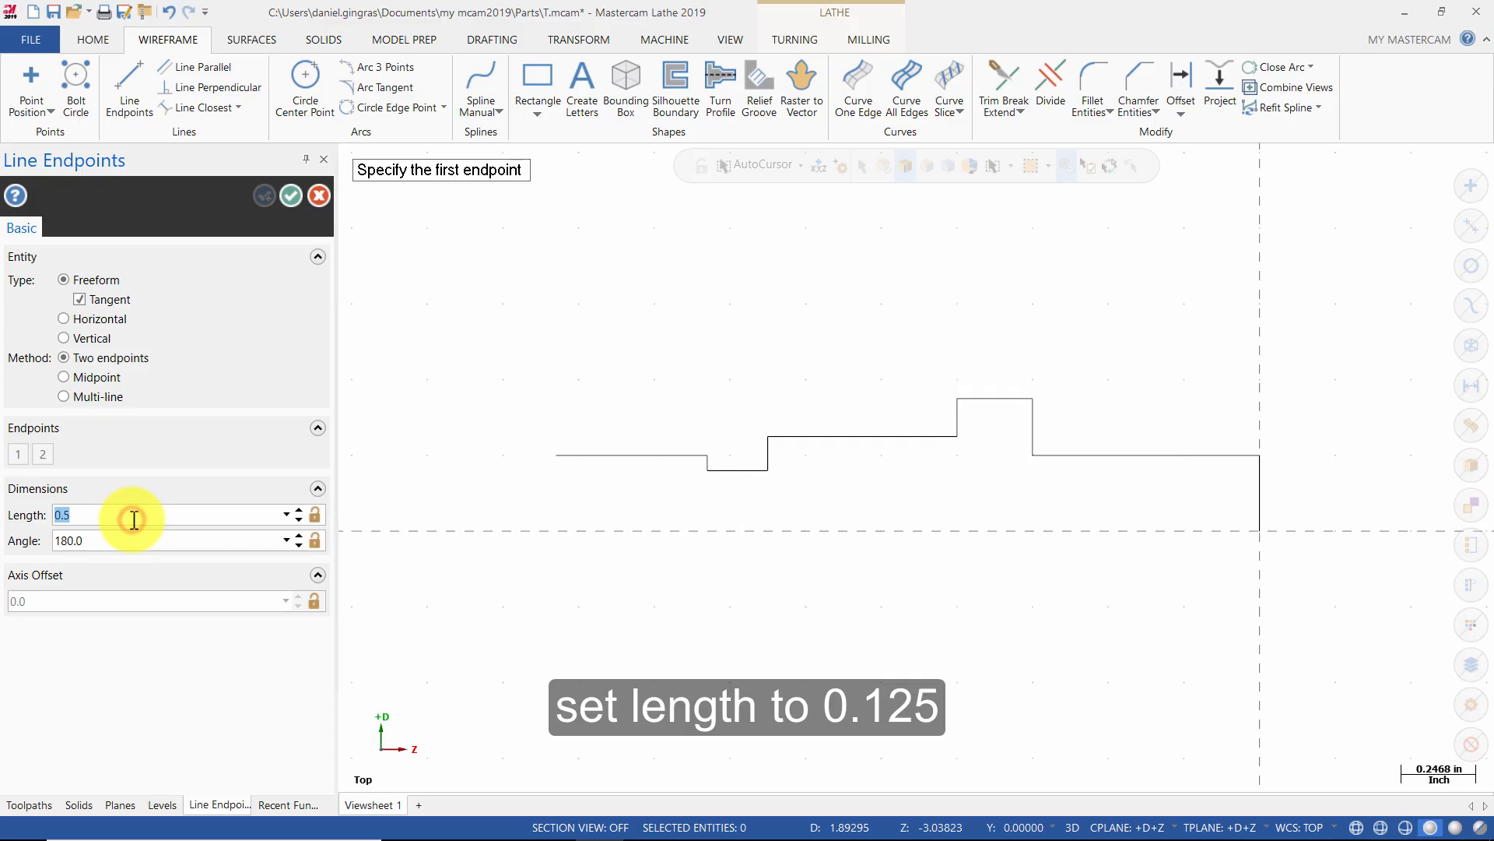
{"action": "type", "text": ".125"}
{"action": "key", "text": "Return"}
{"action": "left_click", "coordinate": [150, 539]}
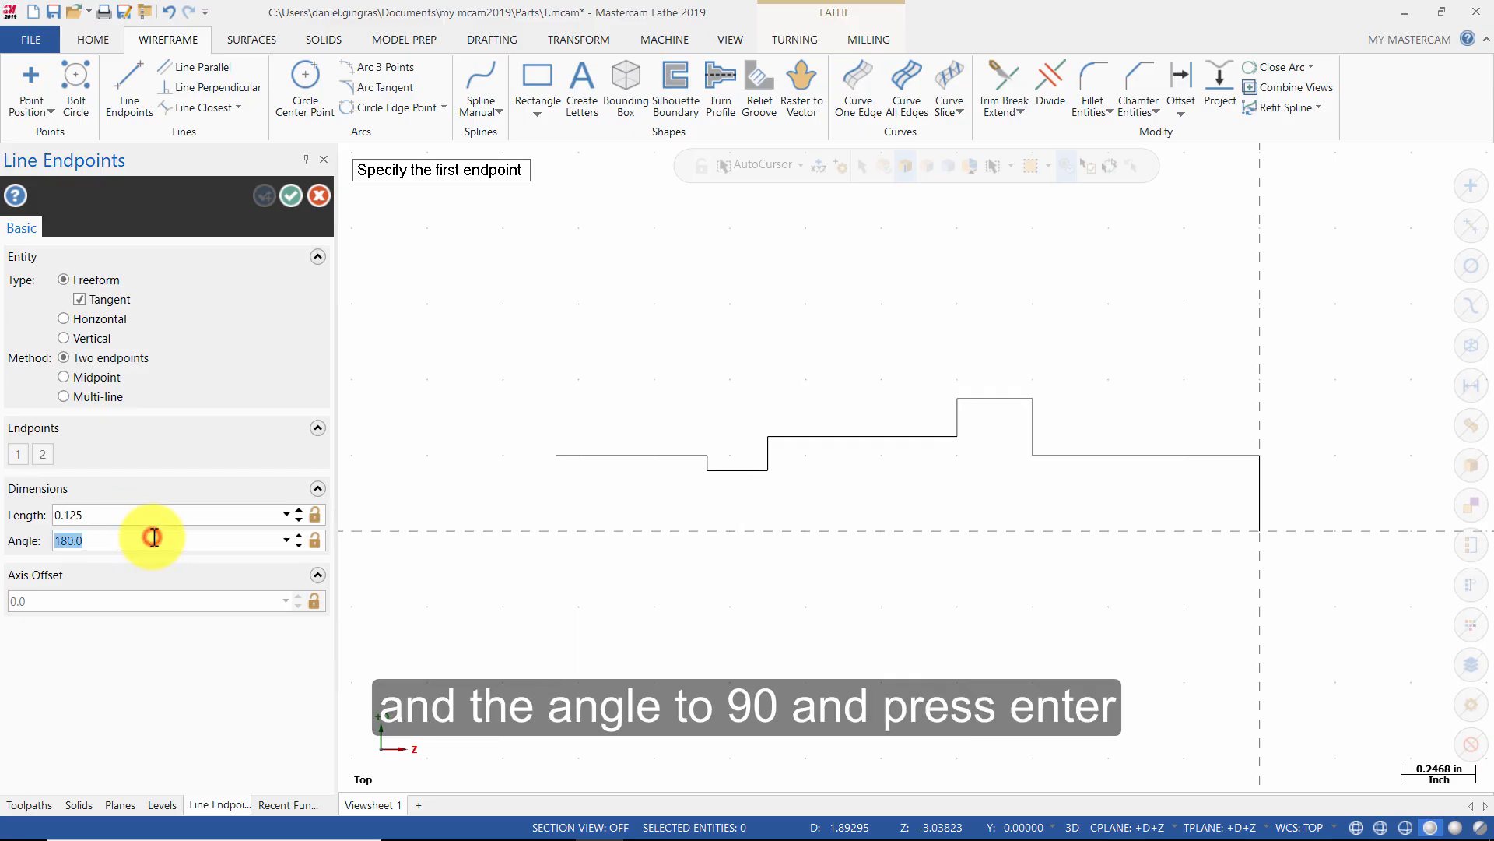
{"action": "type", "text": "90"}
{"action": "key", "text": "Return"}
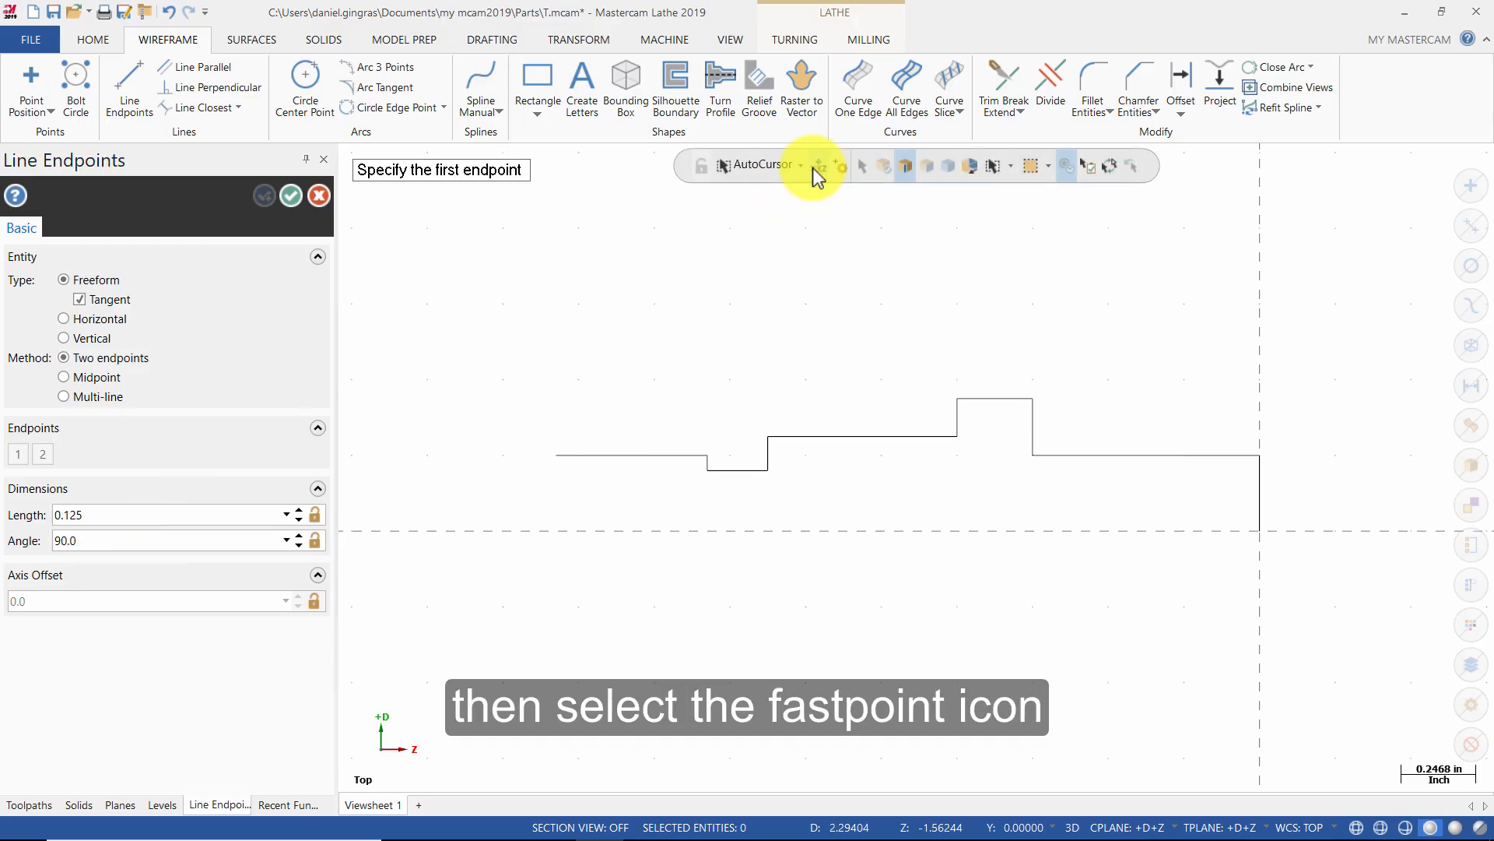
{"action": "left_click", "coordinate": [813, 166]}
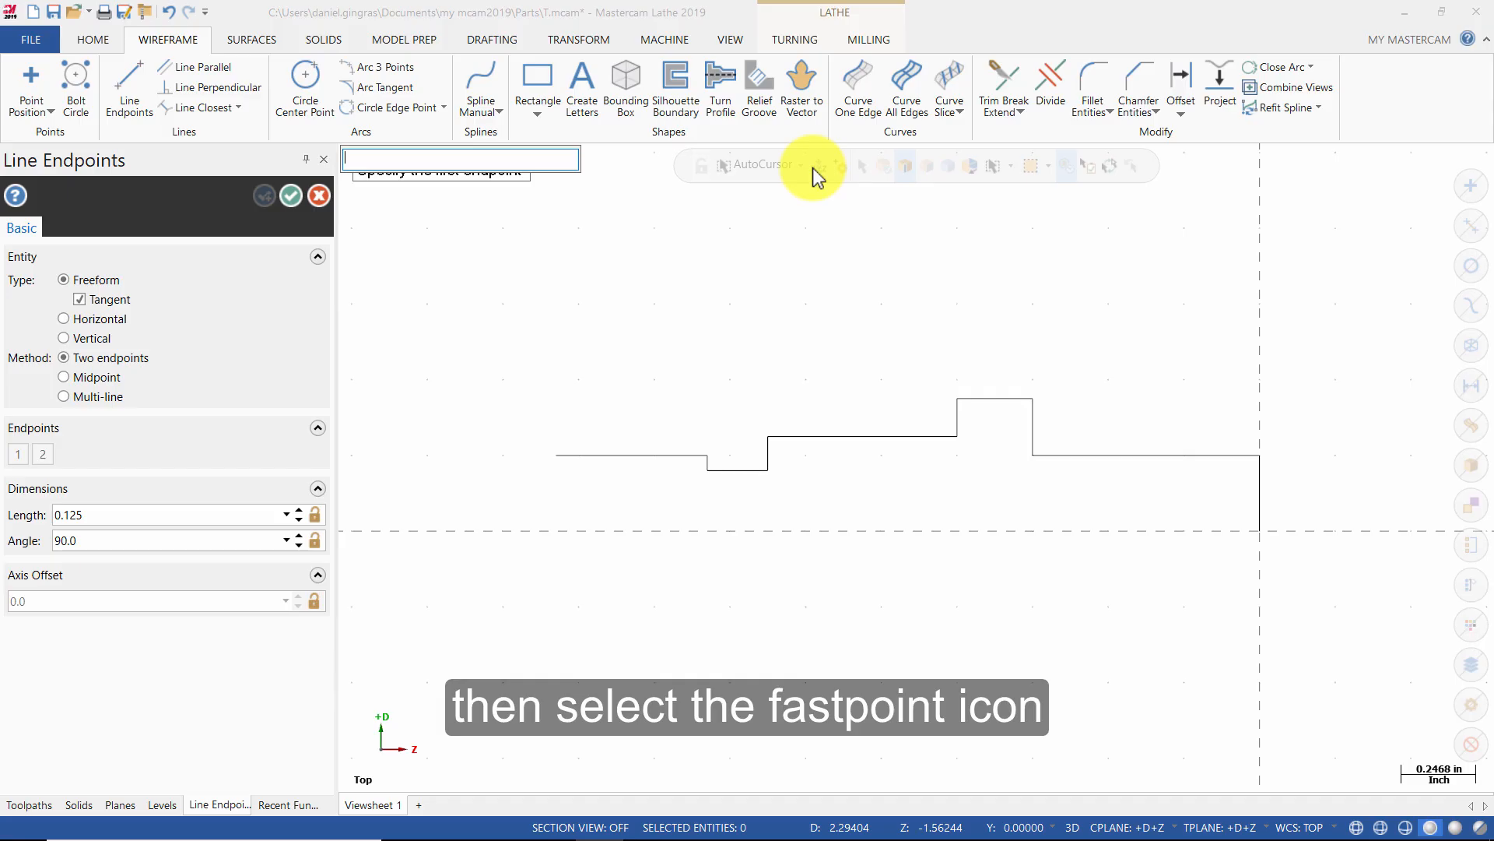
{"action": "type", "text": "0"}
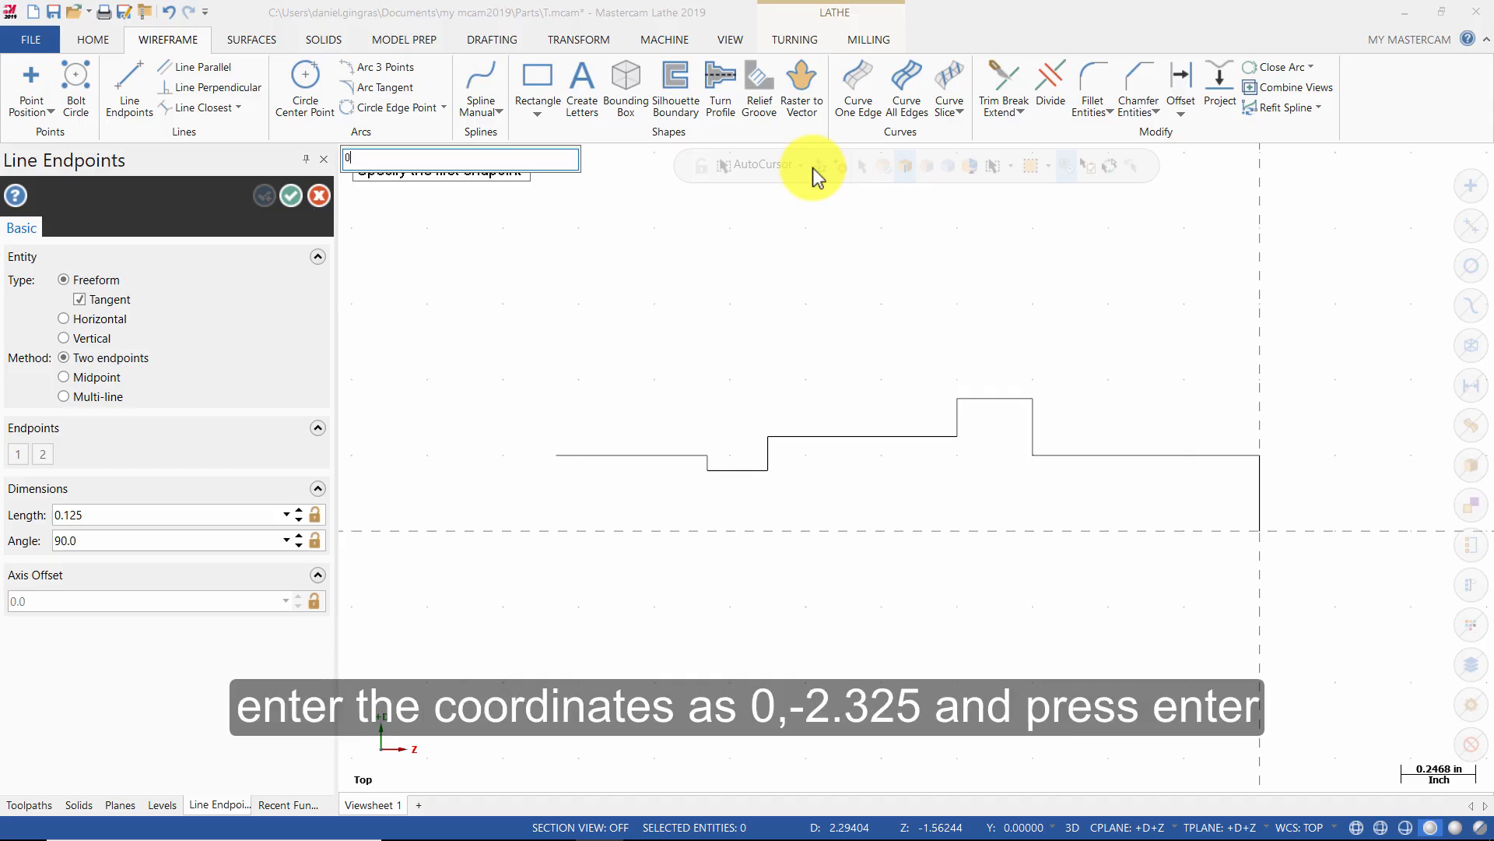
{"action": "type", "text": ",-2.325"}
{"action": "key", "text": "Return"}
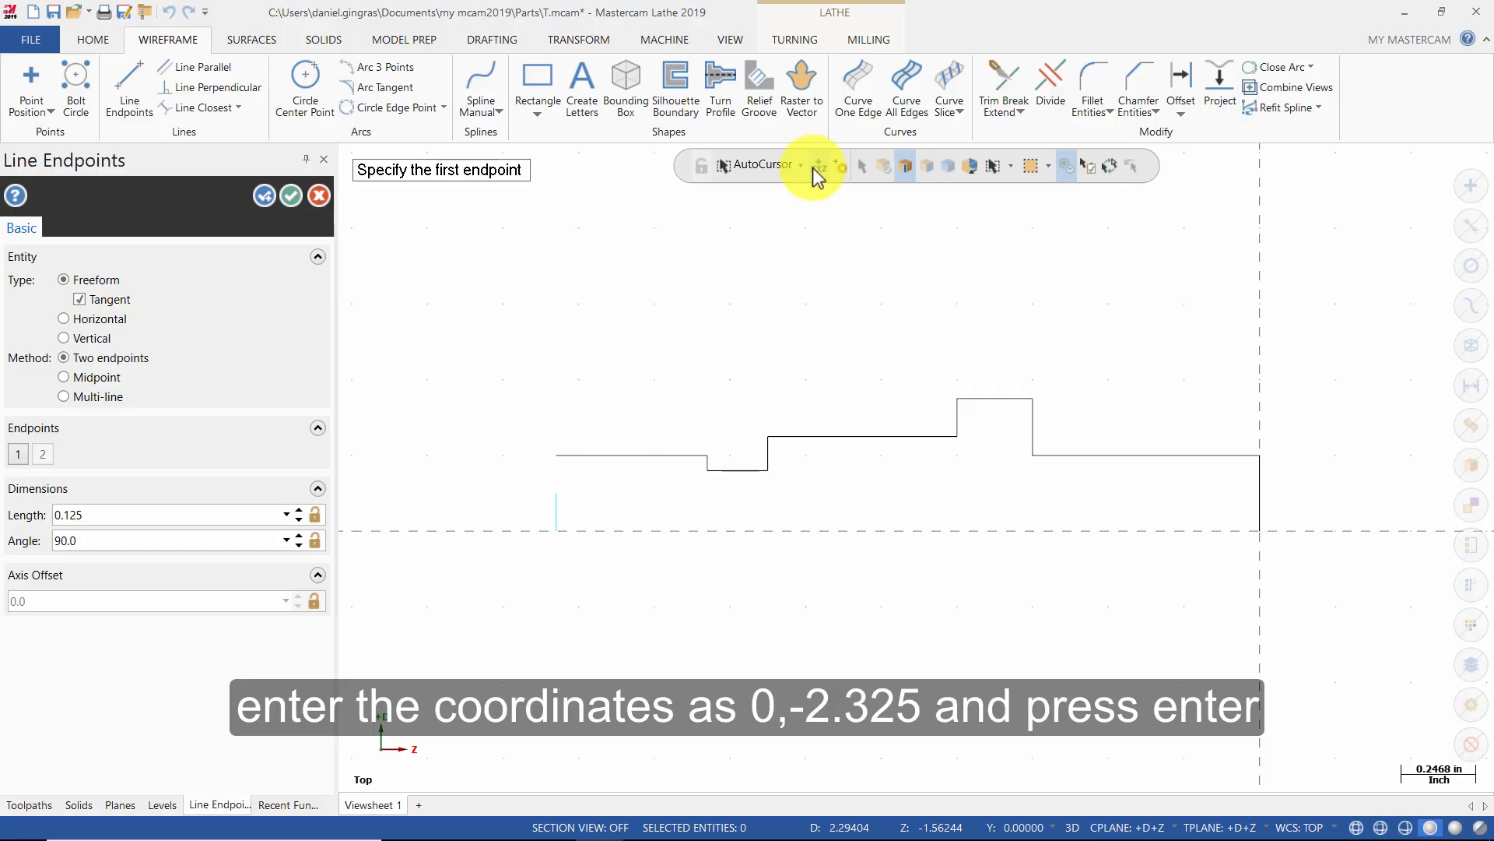
{"action": "left_click", "coordinate": [294, 195]}
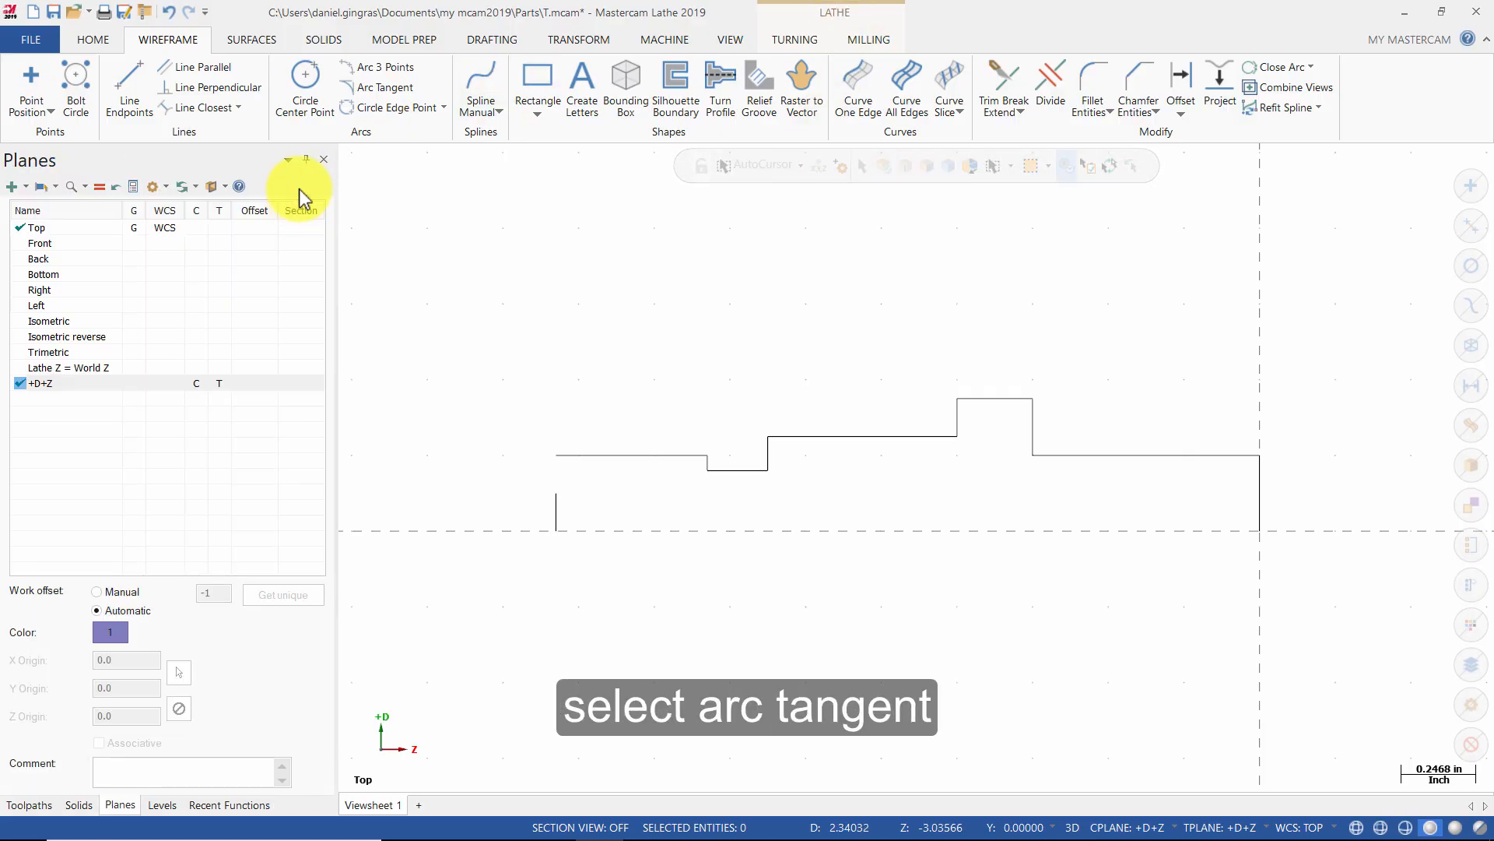
- Draw an Arc dynamic tangent arc from the right end of the leftmost horizontal line to the 0.125 in line's upper end, and delete that horizontal line
{"action": "left_click", "coordinate": [393, 89]}
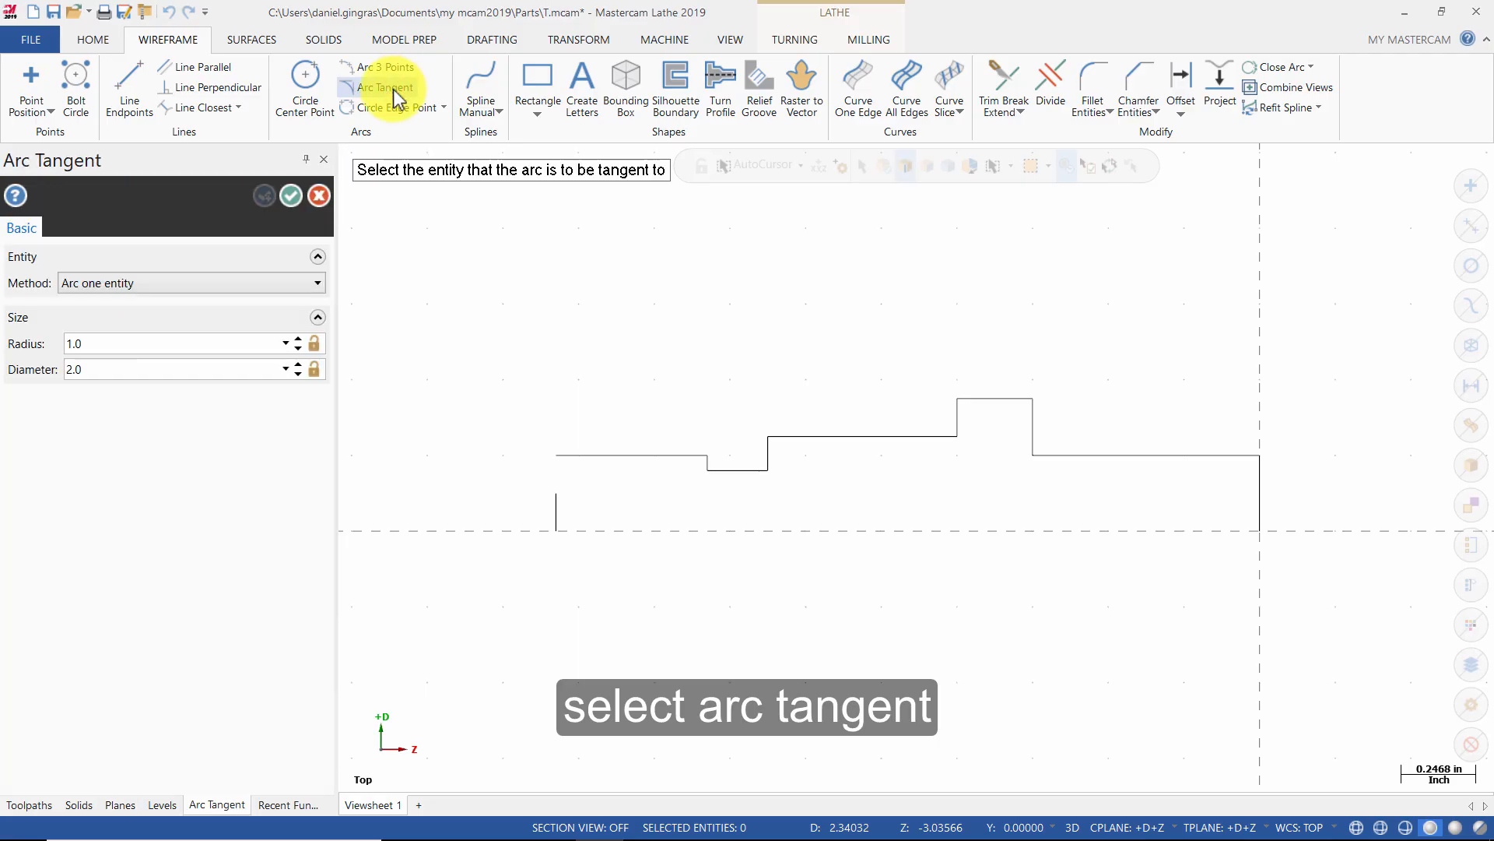
{"action": "left_click", "coordinate": [202, 282]}
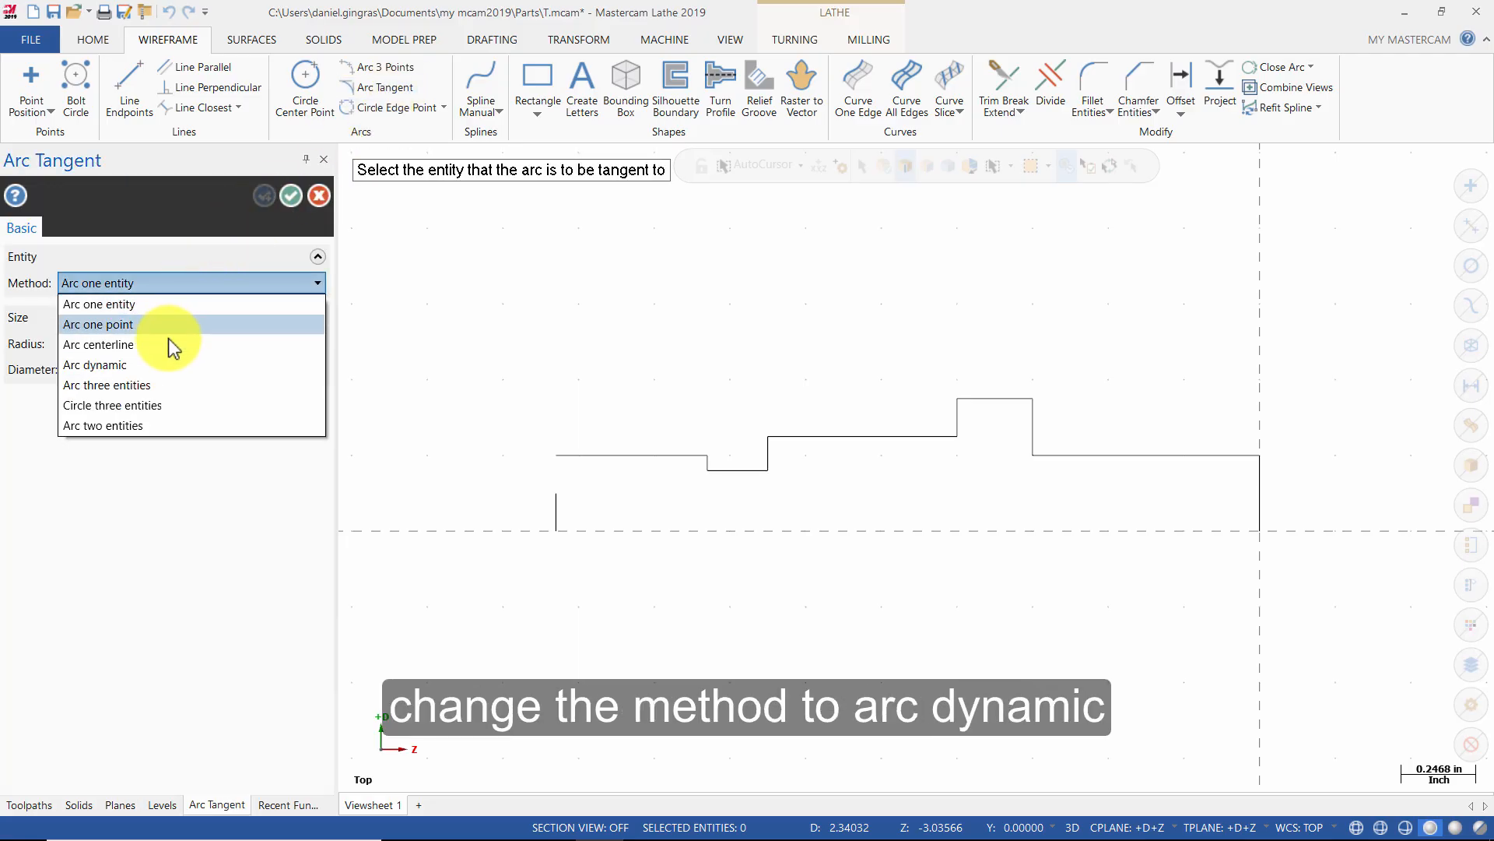
{"action": "left_click", "coordinate": [161, 362]}
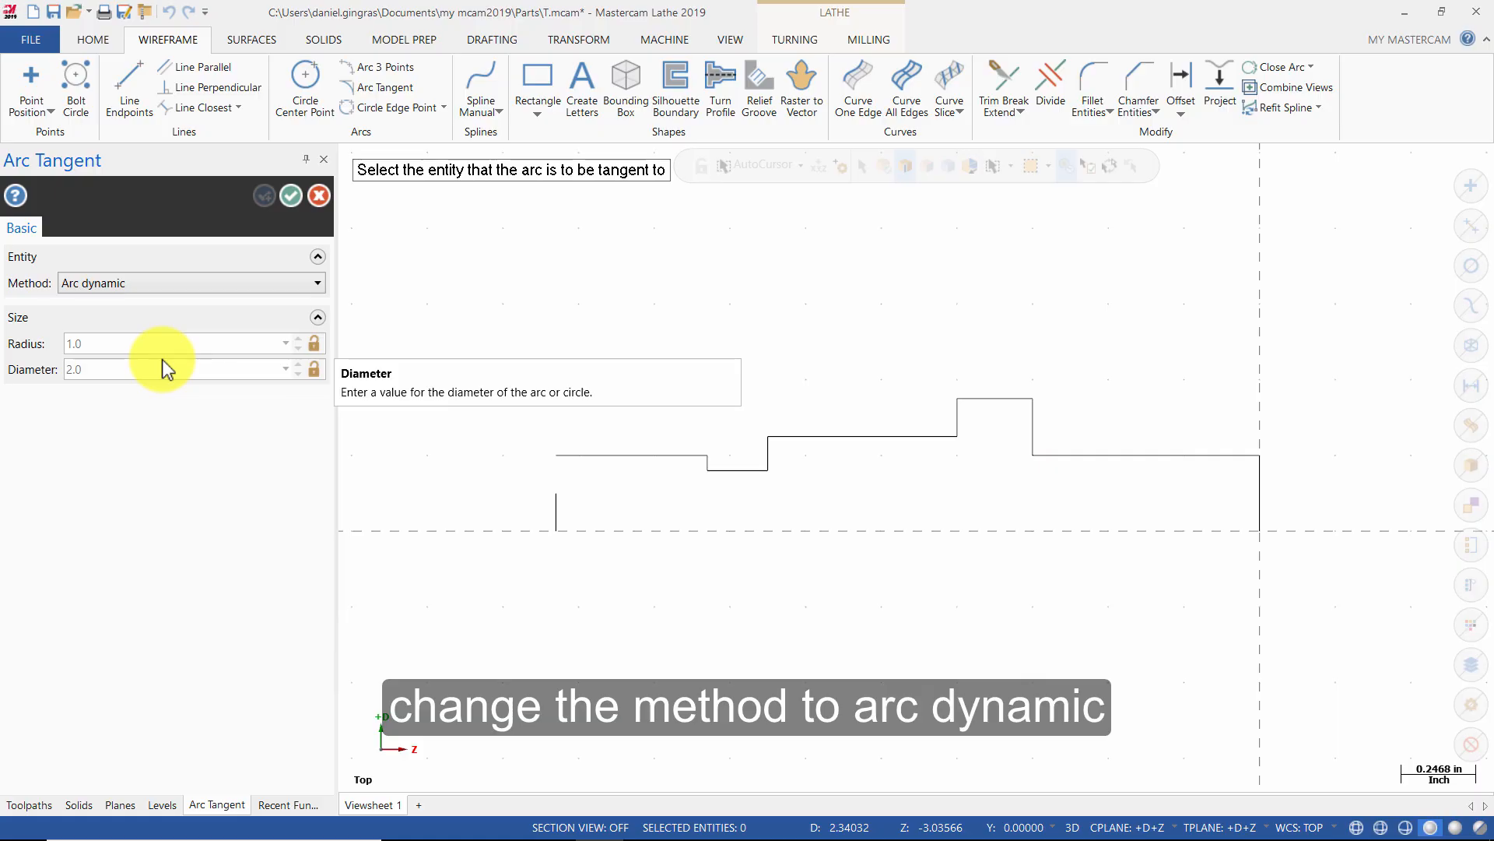
{"action": "left_click", "coordinate": [589, 454]}
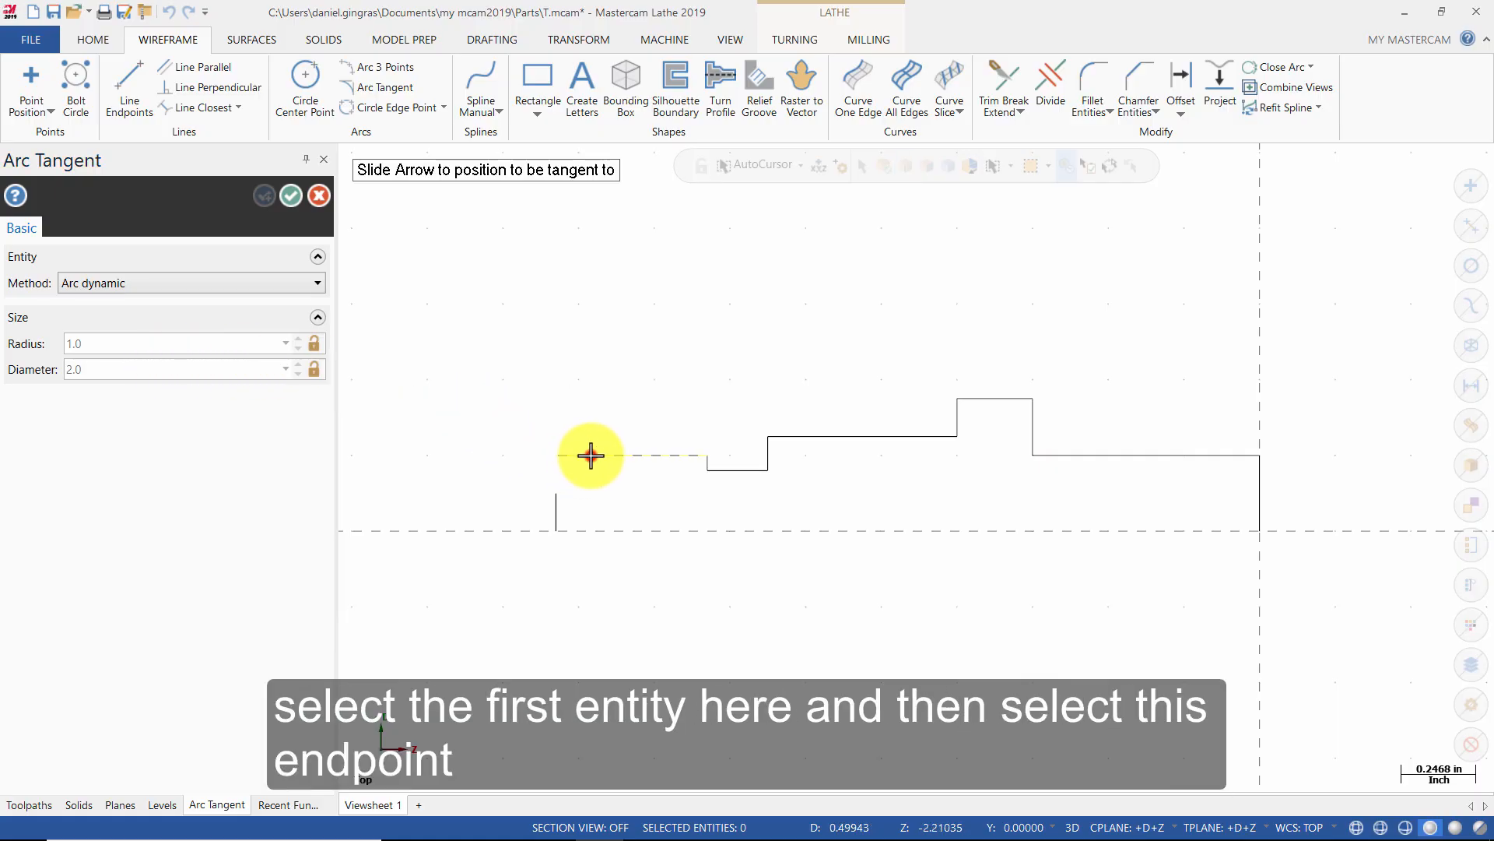
{"action": "left_click", "coordinate": [706, 455]}
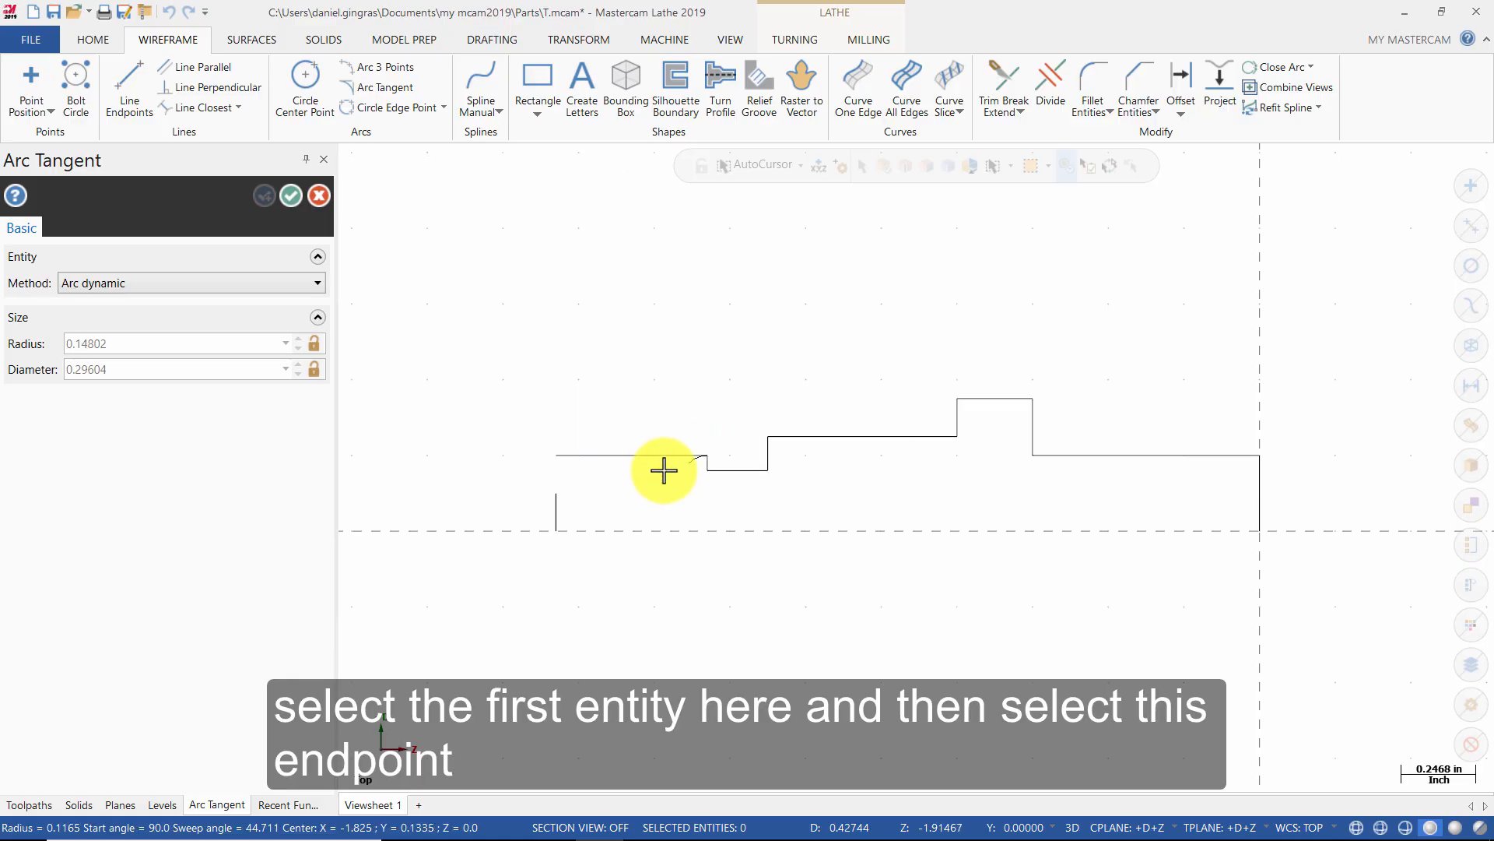
{"action": "left_click", "coordinate": [559, 496]}
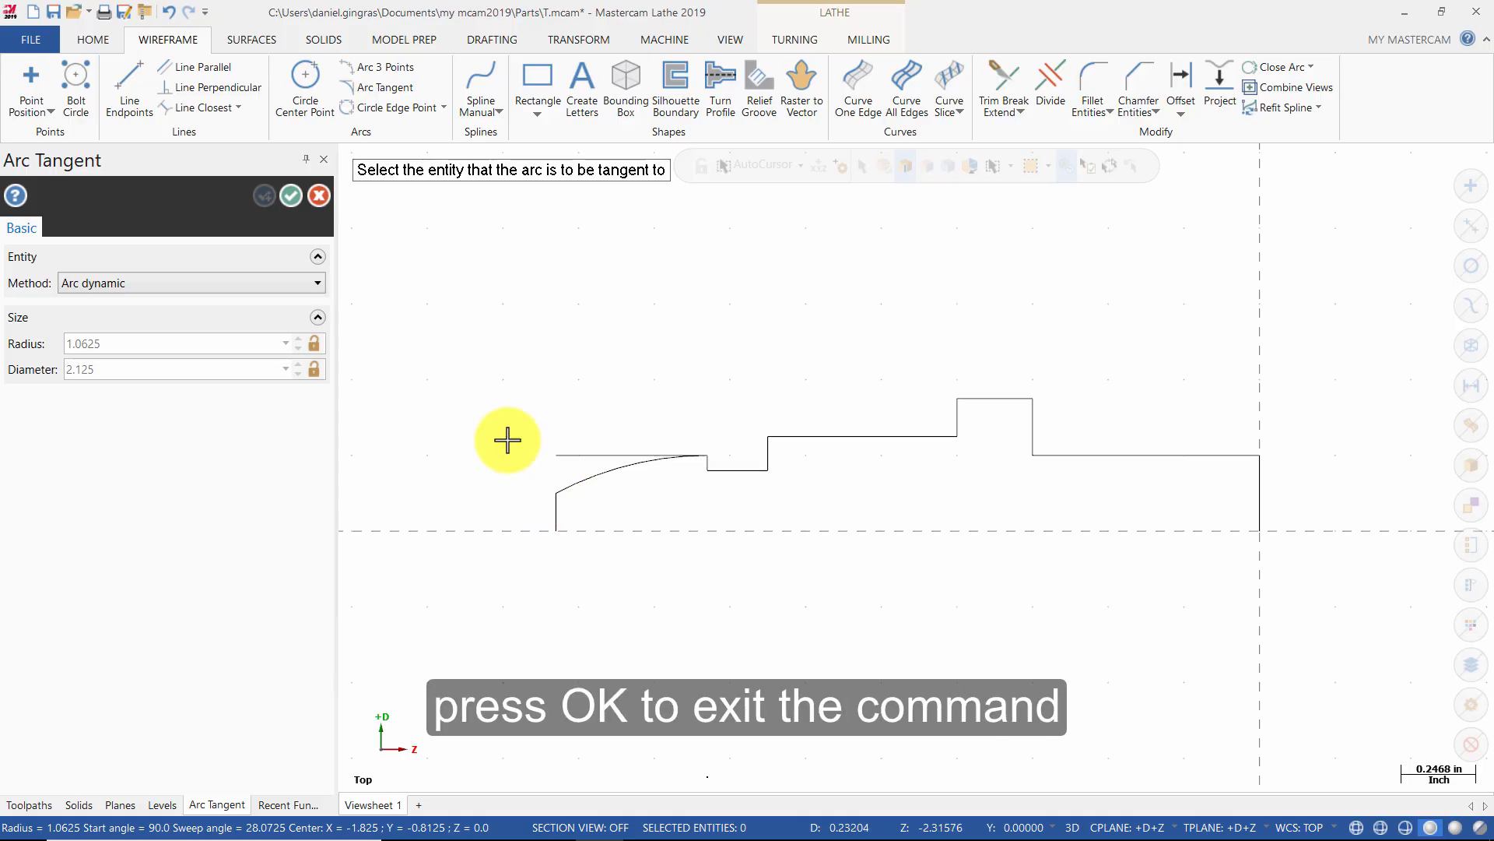
{"action": "left_click", "coordinate": [295, 197]}
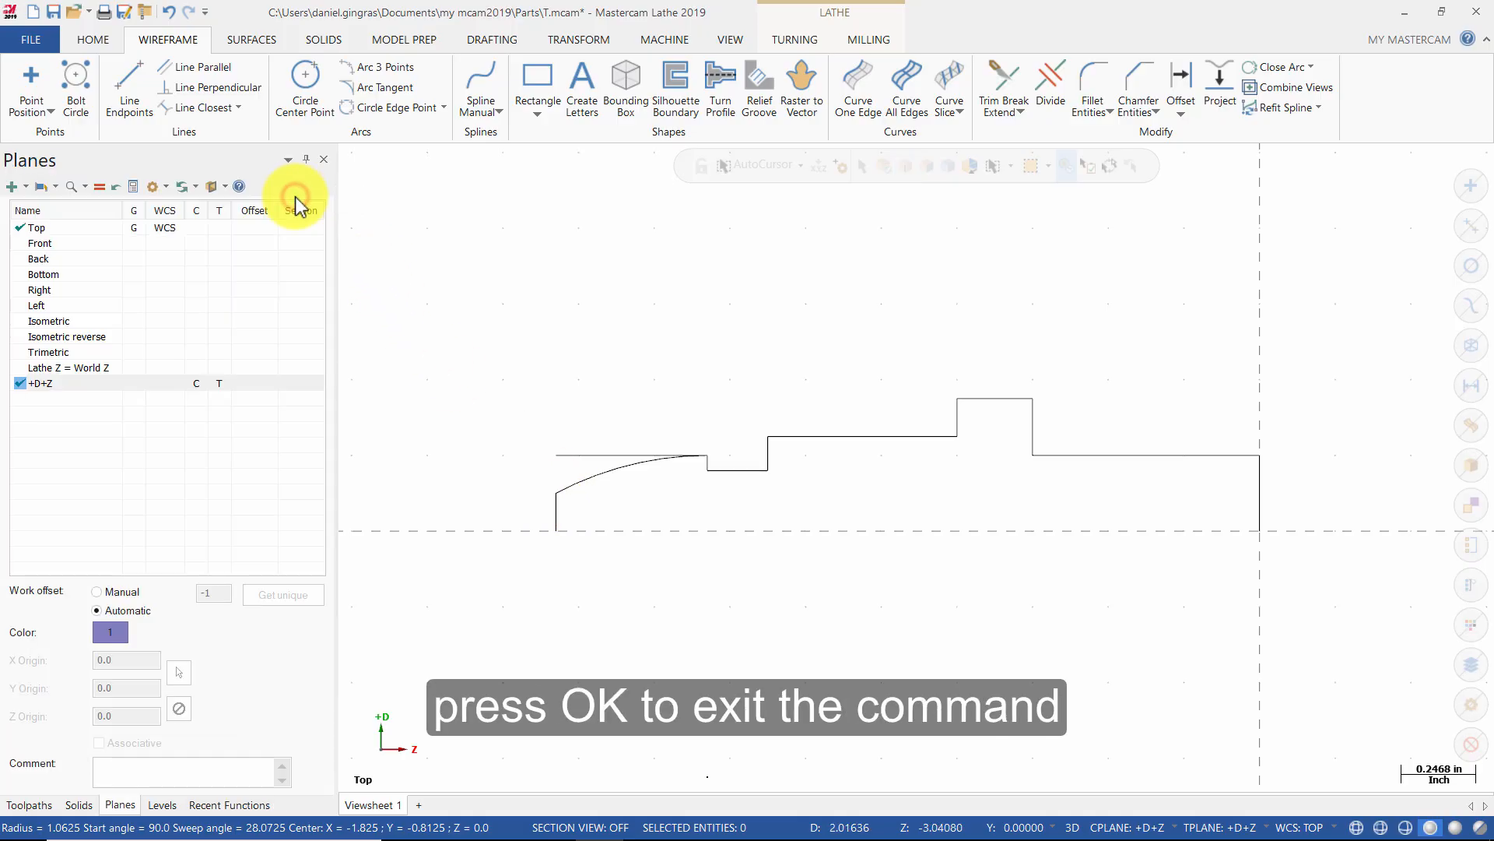
{"action": "left_click", "coordinate": [572, 454]}
{"action": "key", "text": "Delete"}
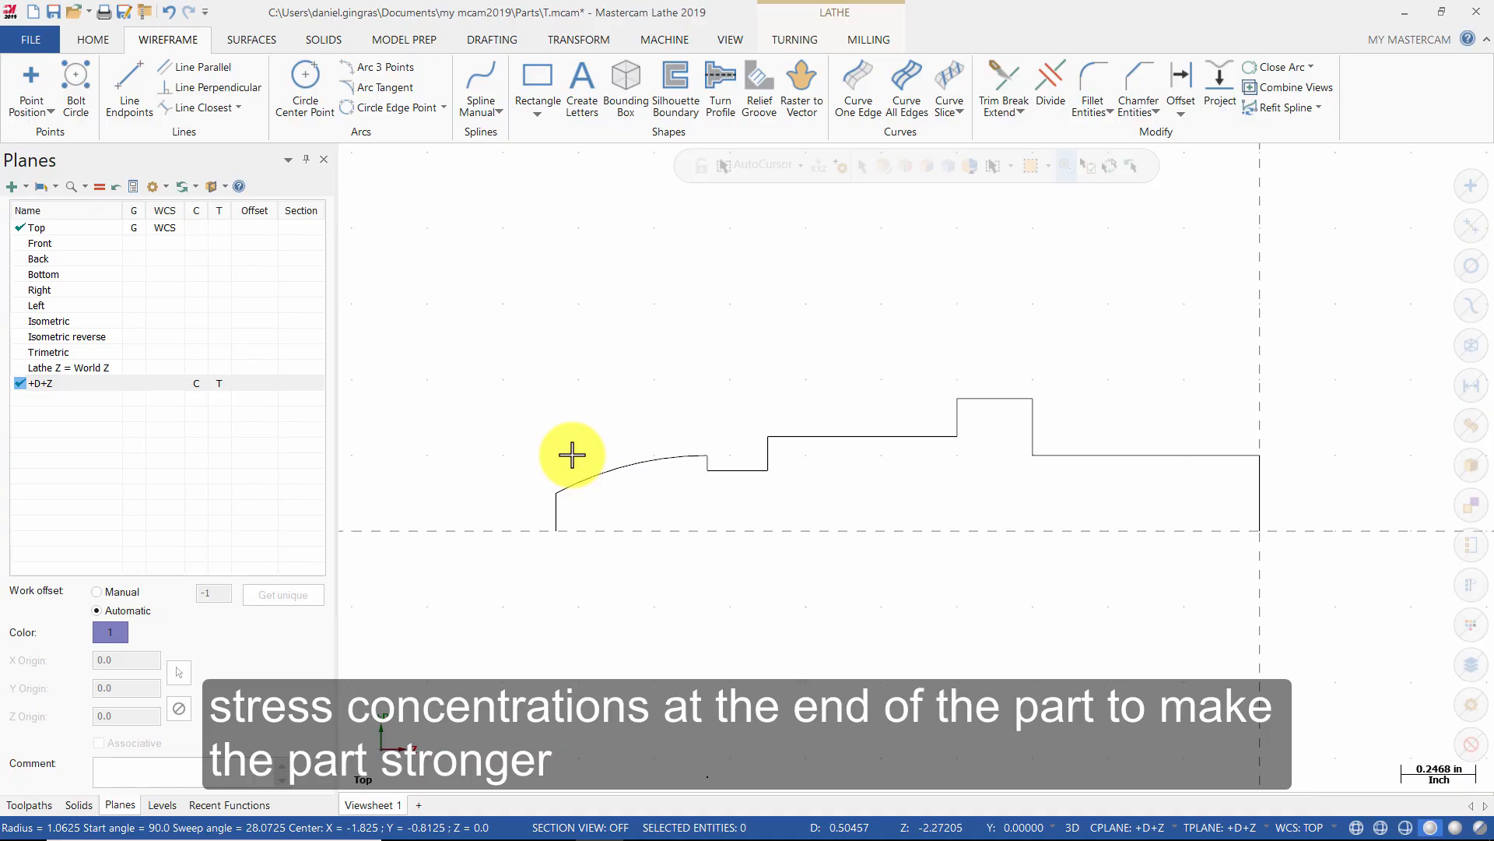
- Create an OD thread relief groove with 1/2 - 13 UNC table dimensions at Z position -.75
{"action": "left_click", "coordinate": [758, 88]}
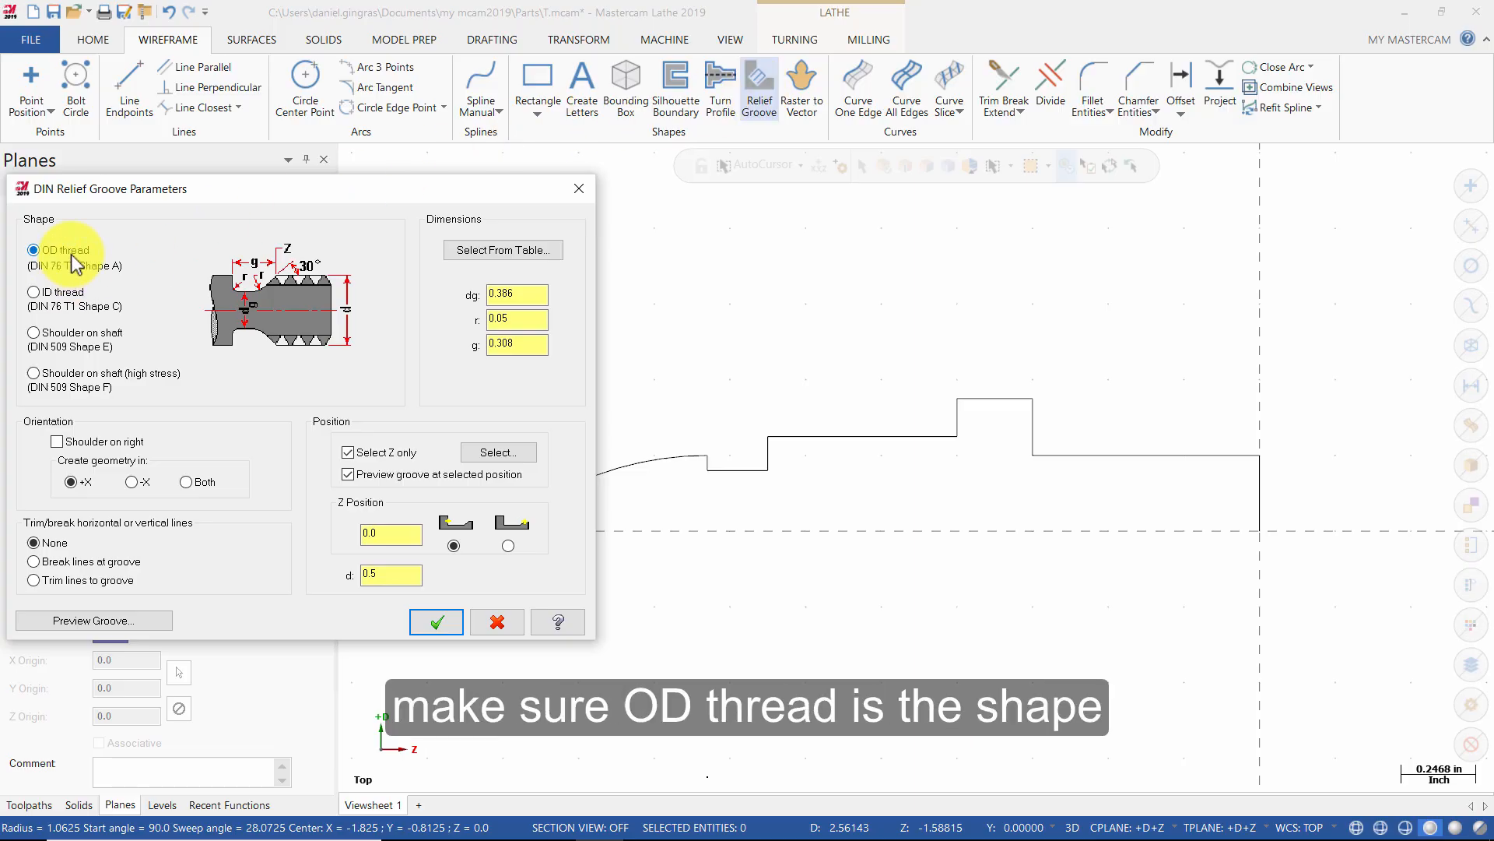
{"action": "left_click", "coordinate": [497, 251]}
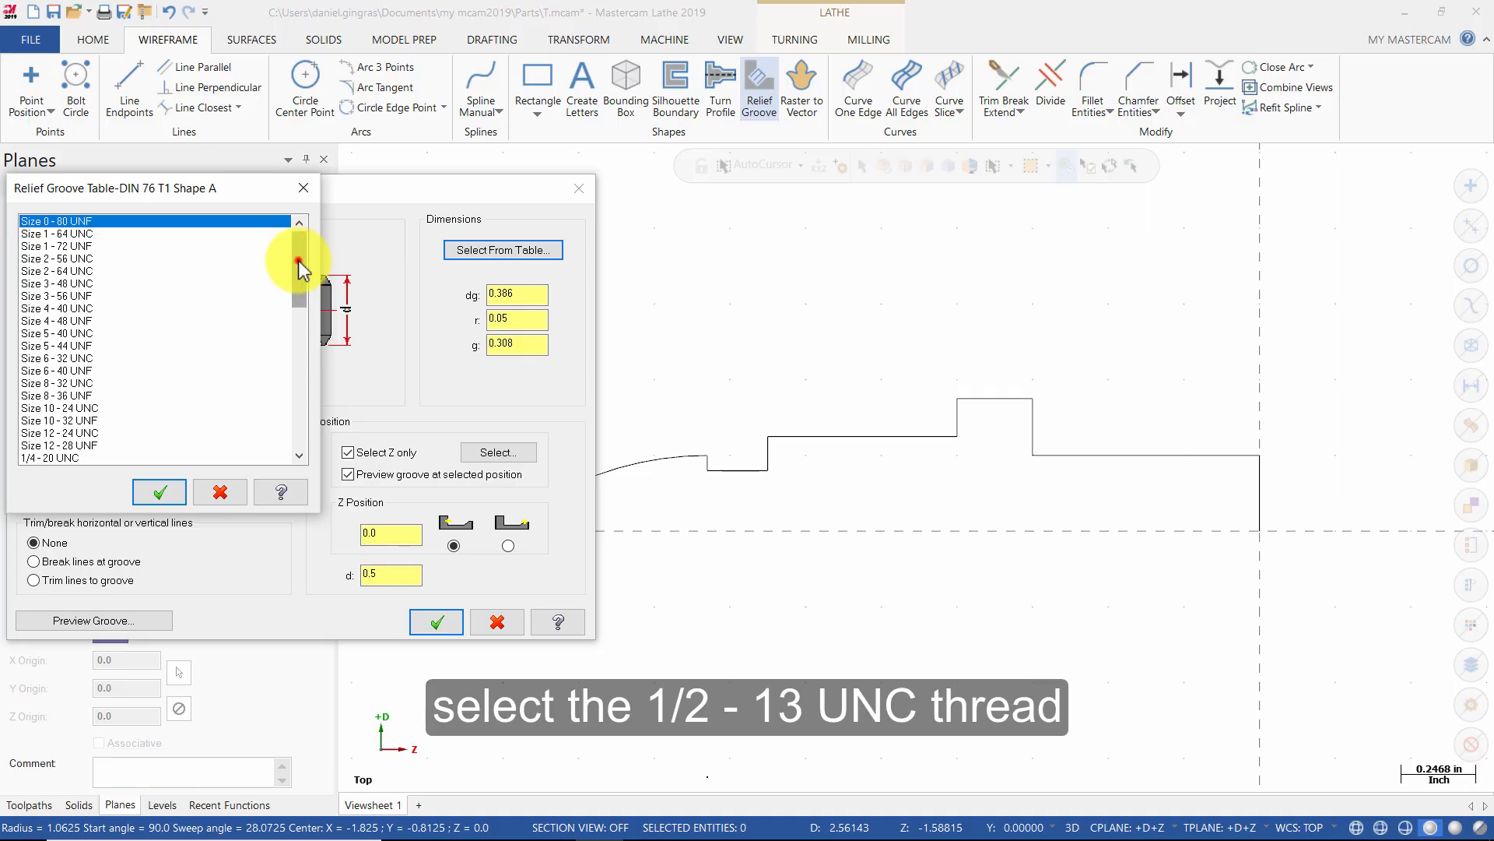
{"action": "left_click_drag", "start_coordinate": [299, 261], "coordinate": [298, 300]}
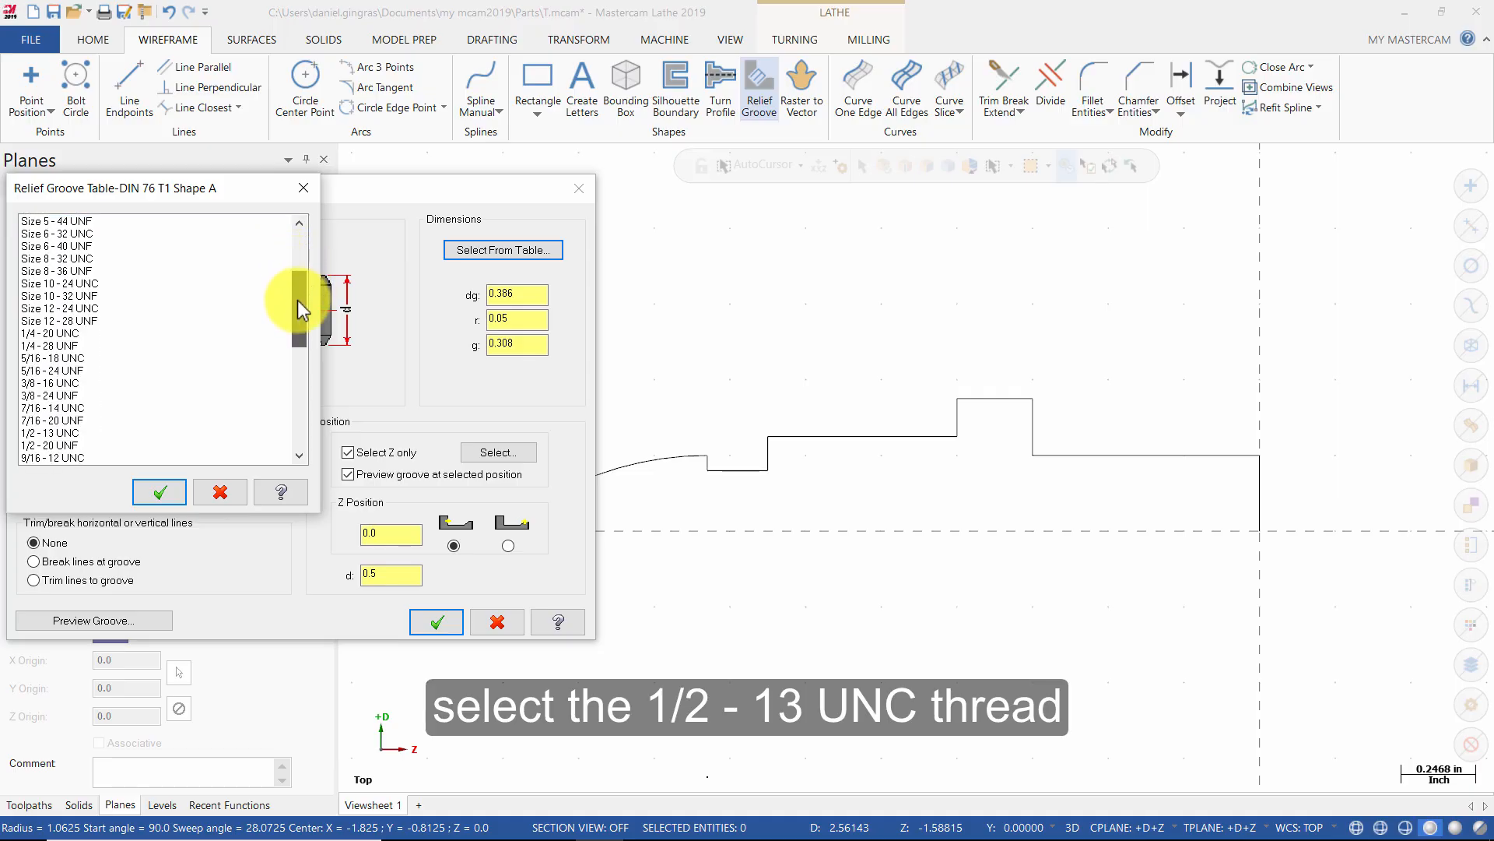
{"action": "left_click", "coordinate": [74, 433]}
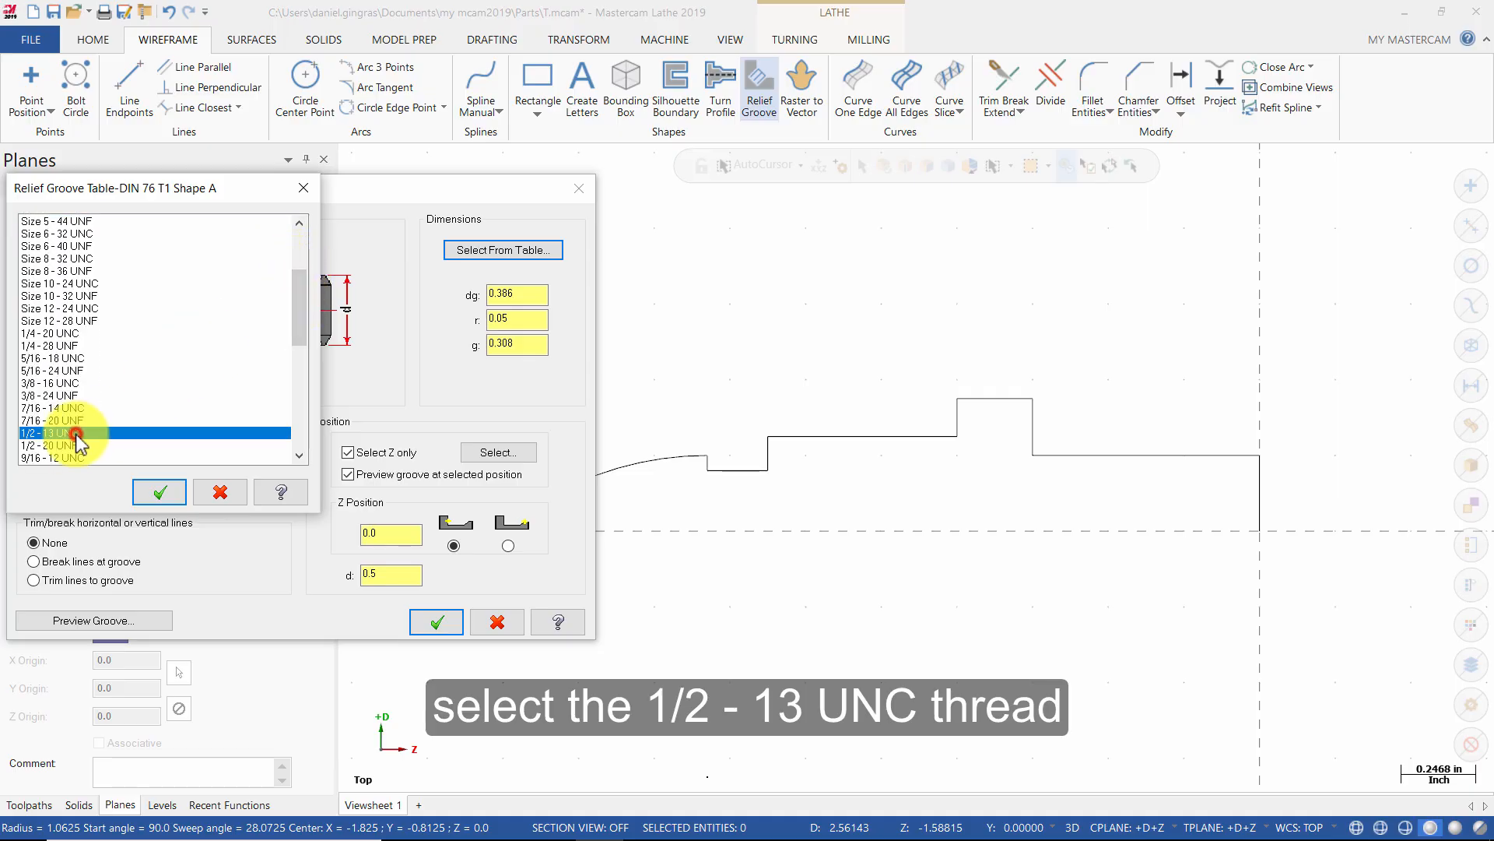
{"action": "left_click", "coordinate": [159, 492]}
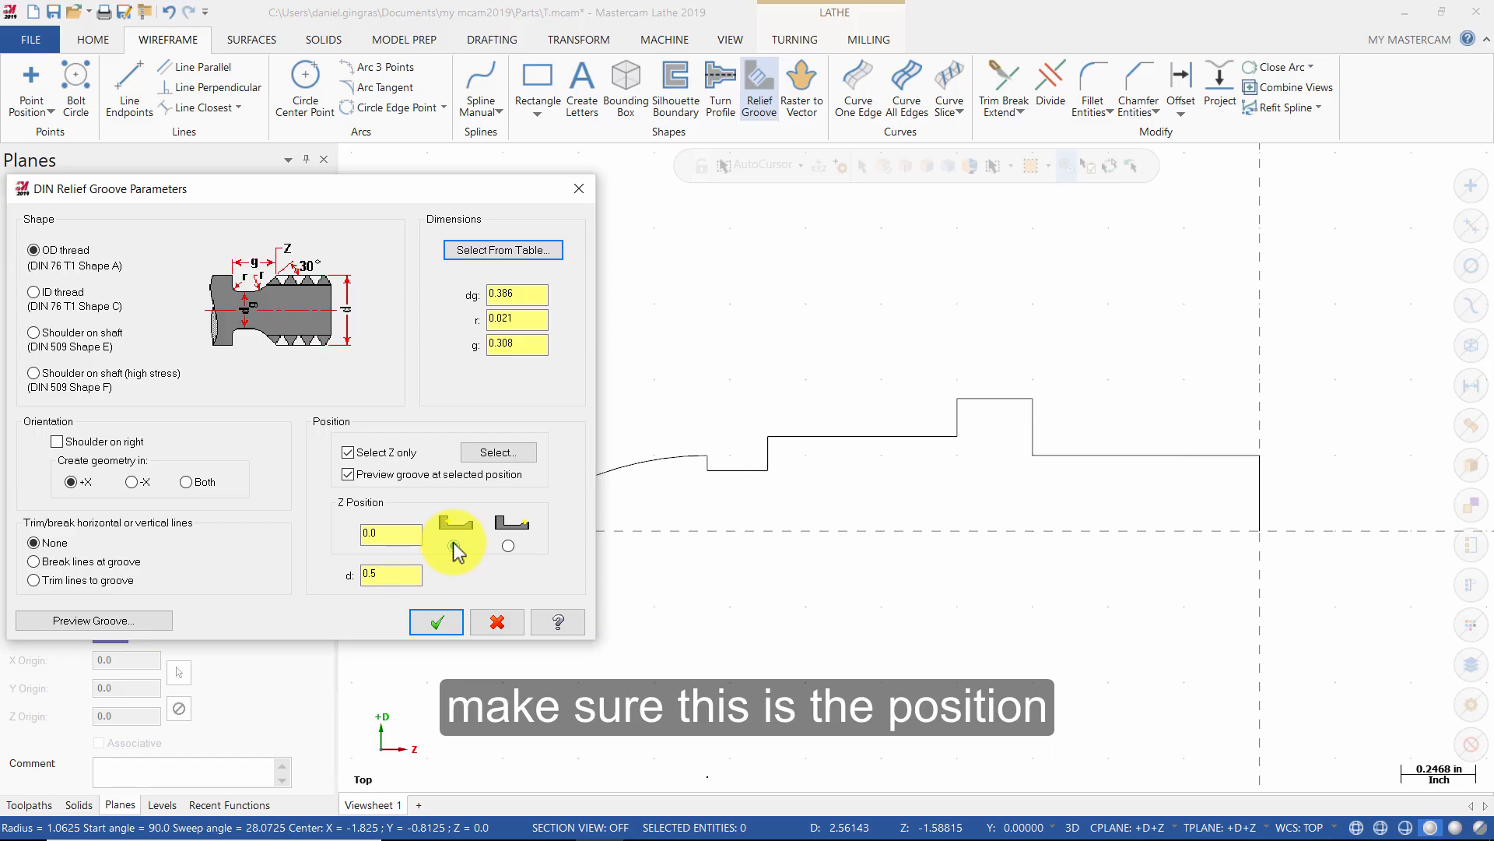
{"action": "double_click", "coordinate": [413, 539]}
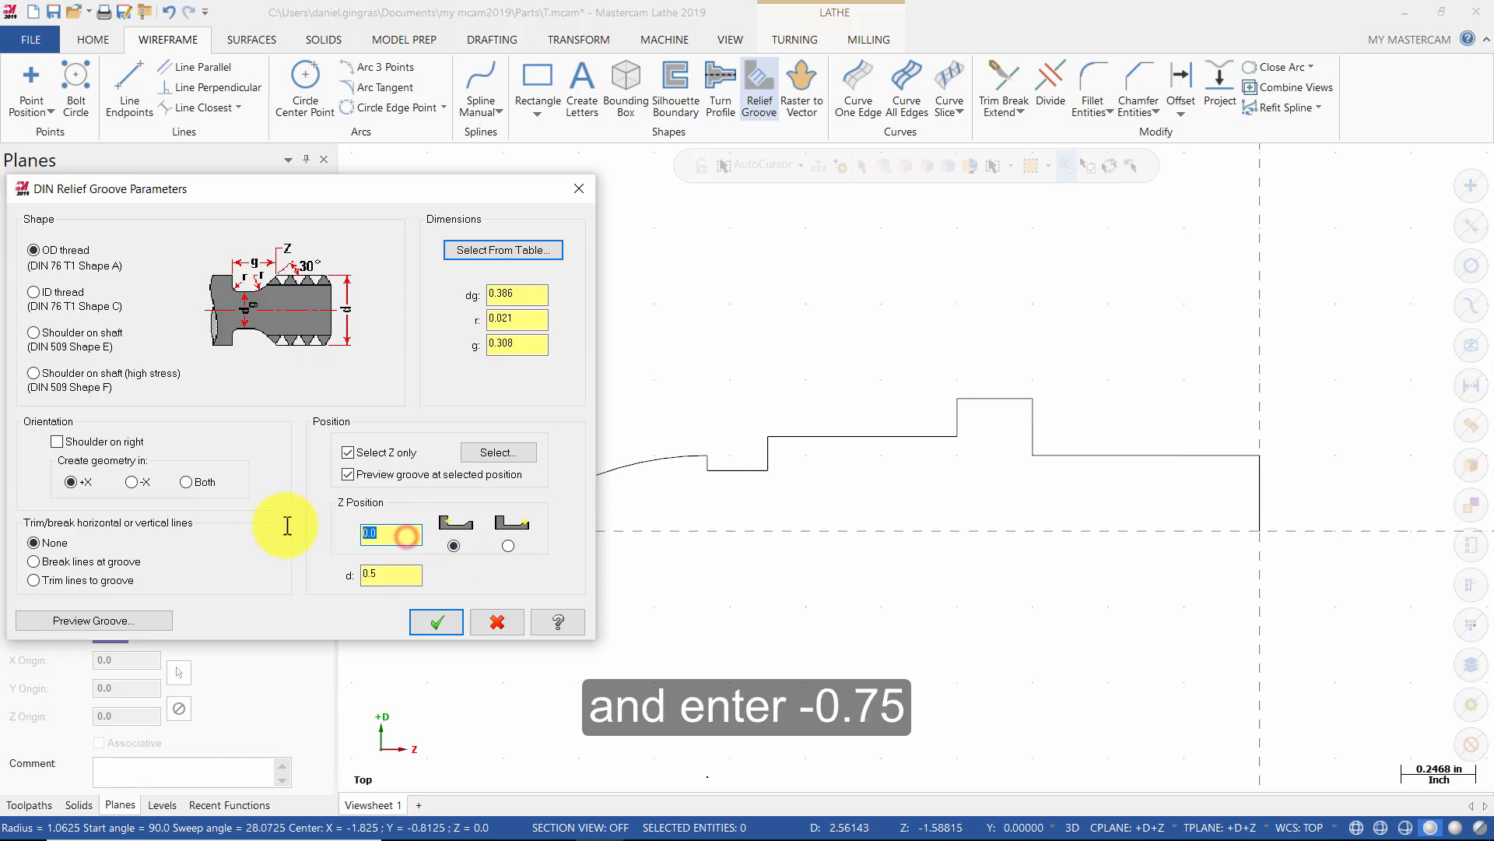
{"action": "type", "text": "-.75"}
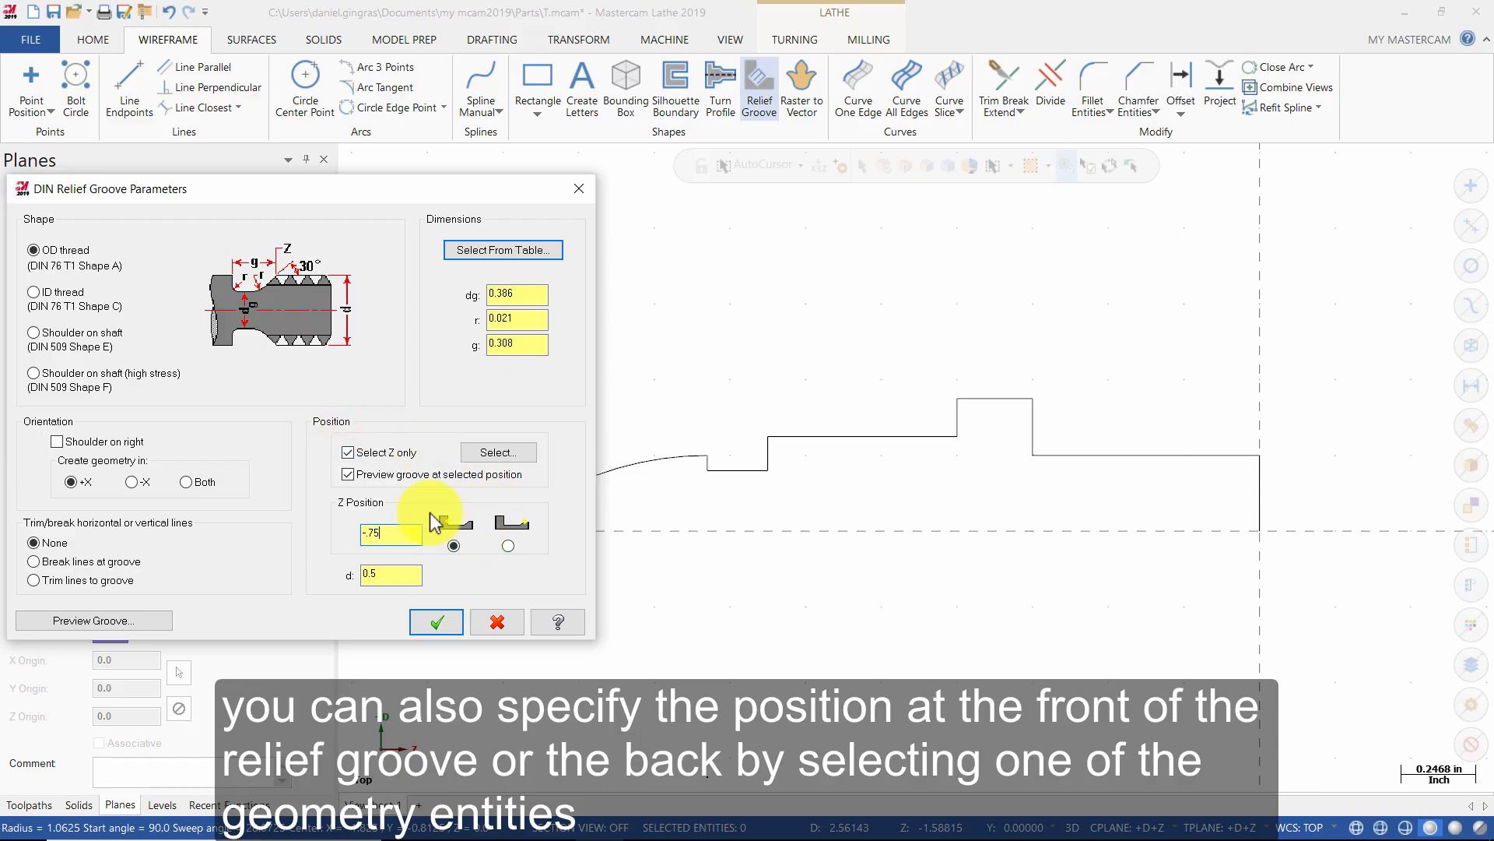
{"action": "left_click", "coordinate": [437, 621]}
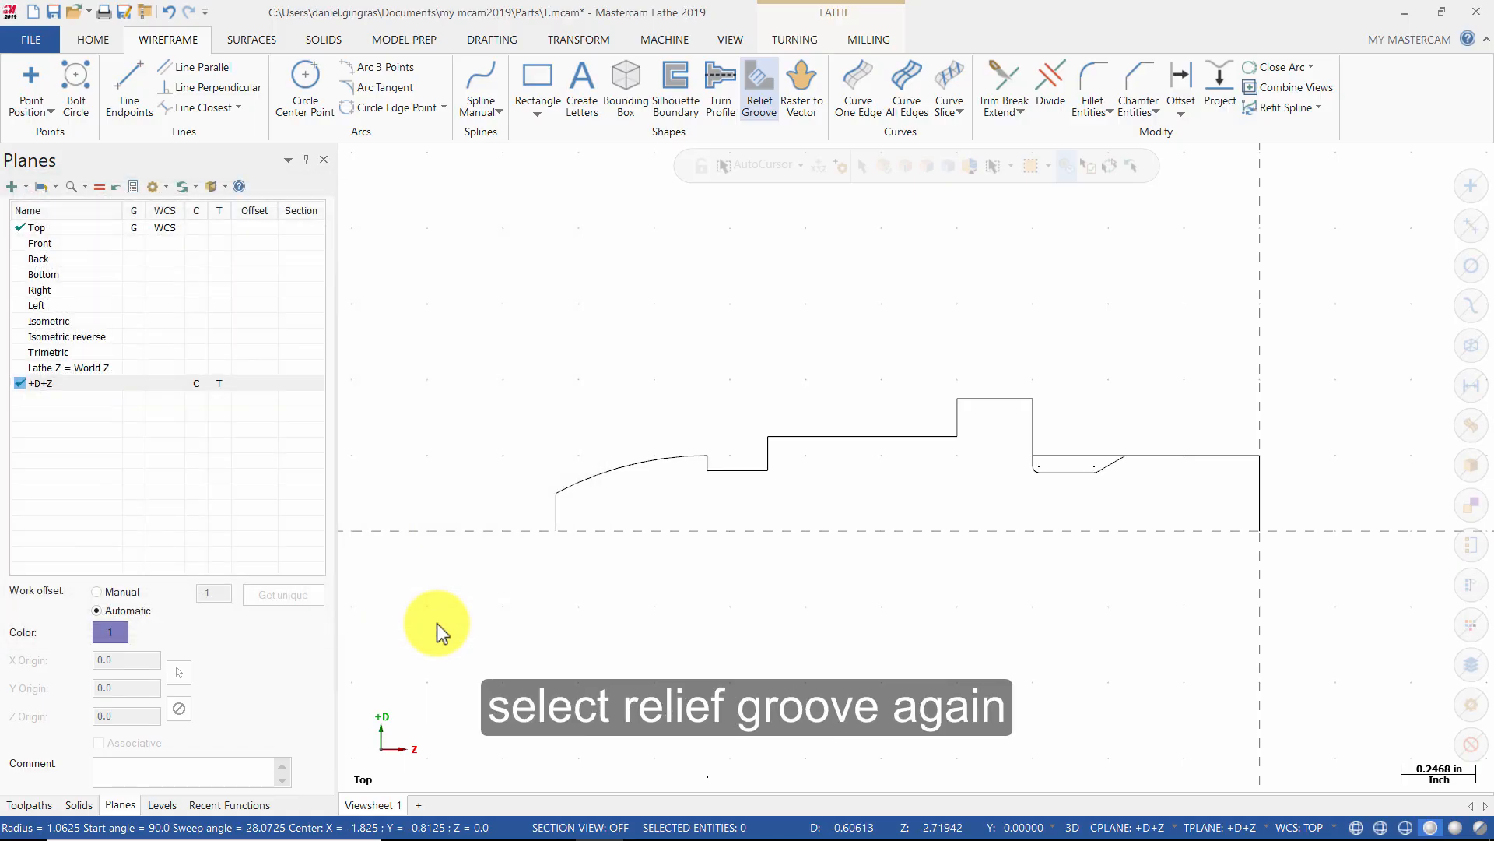
- Create a 5/8 - 18 UNF OD thread relief groove with the shoulder on the right, positioning its right end at Z -1.0
{"action": "left_click", "coordinate": [761, 109]}
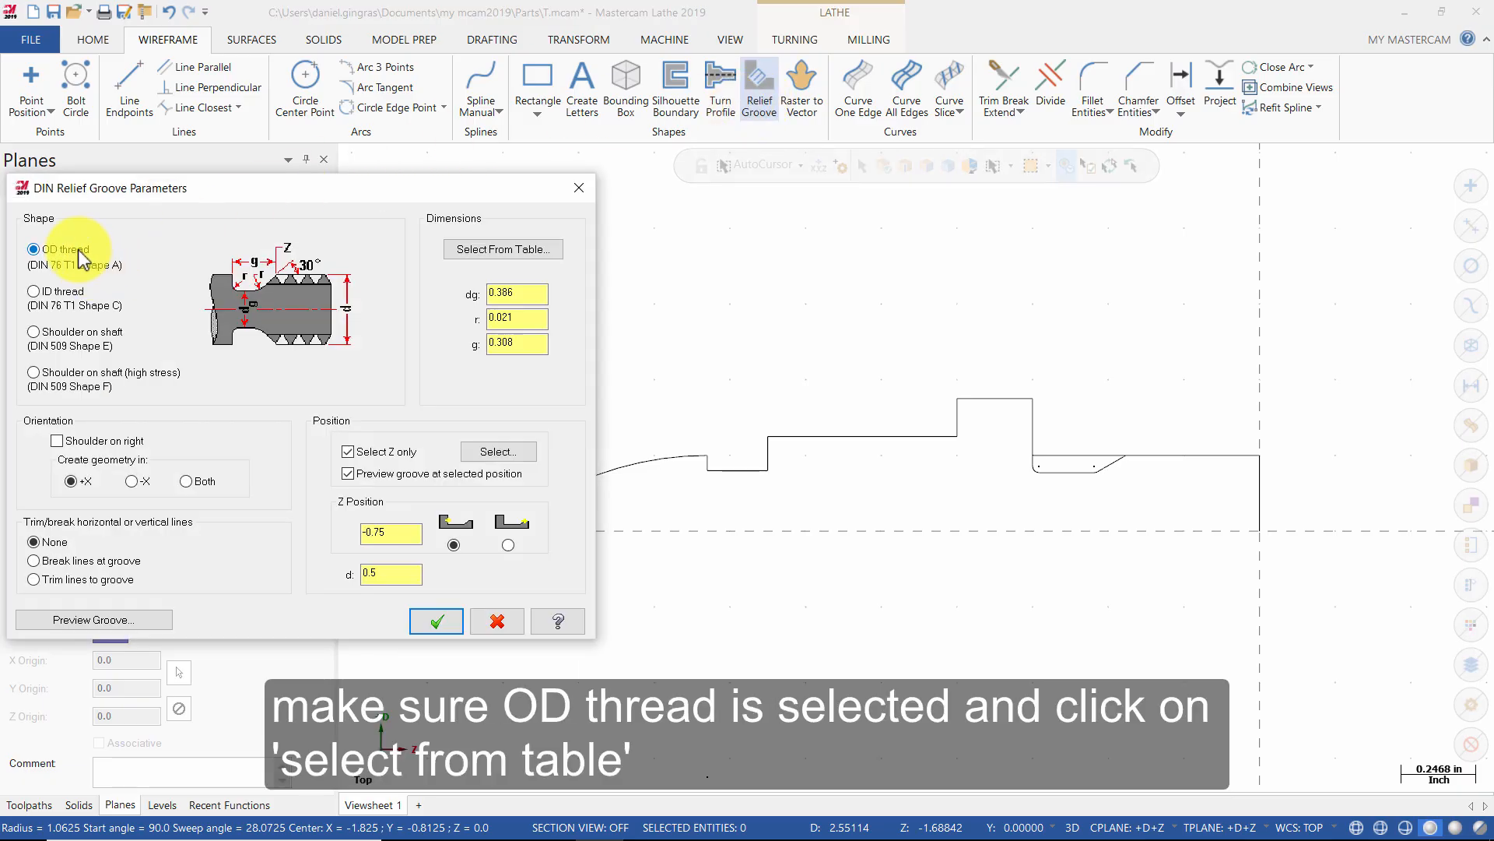
{"action": "left_click", "coordinate": [523, 250]}
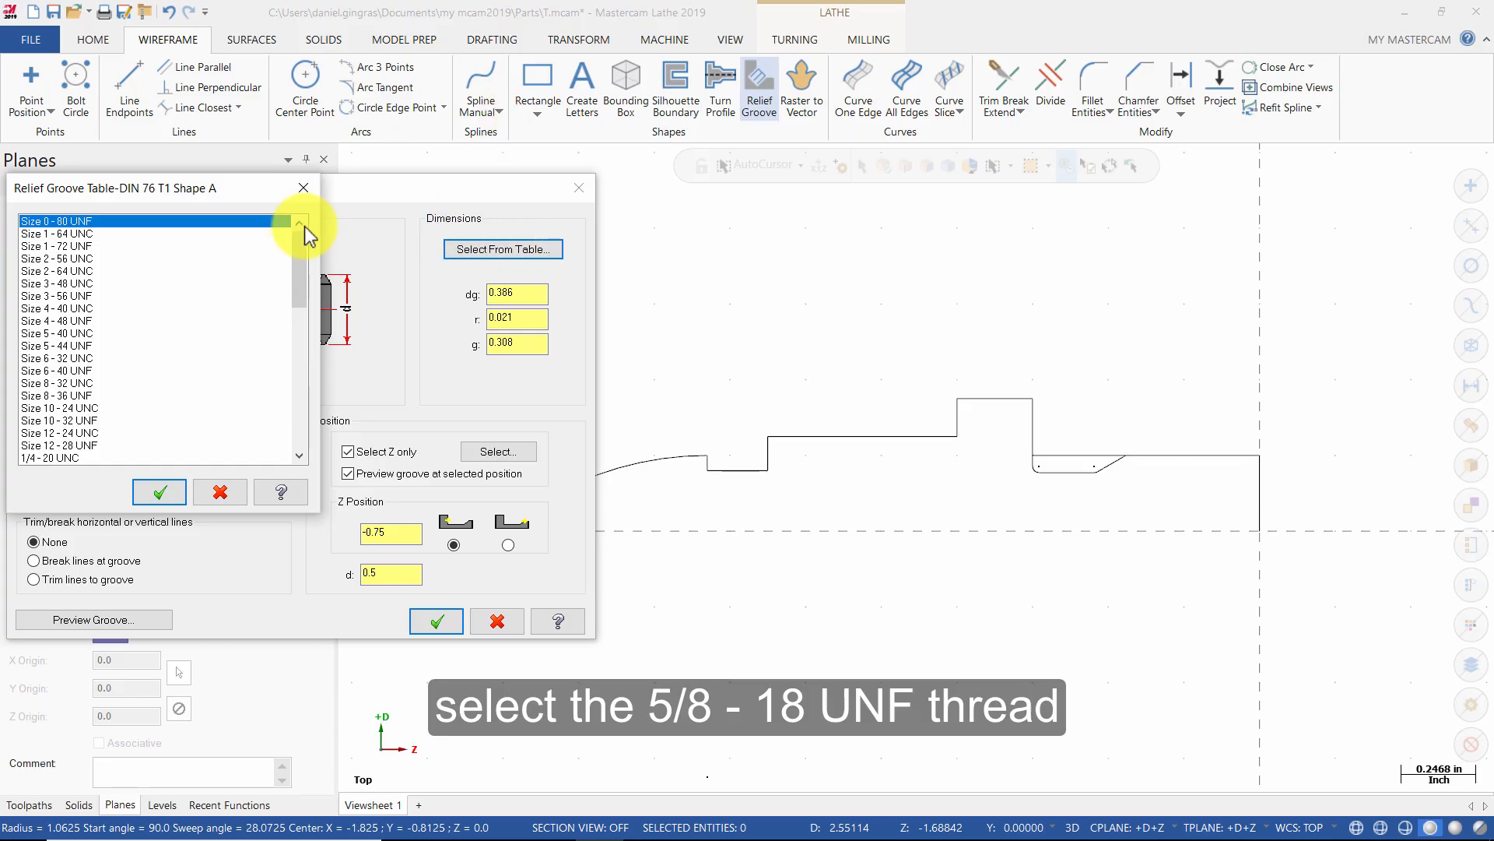
{"action": "left_click_drag", "start_coordinate": [296, 261], "coordinate": [296, 305]}
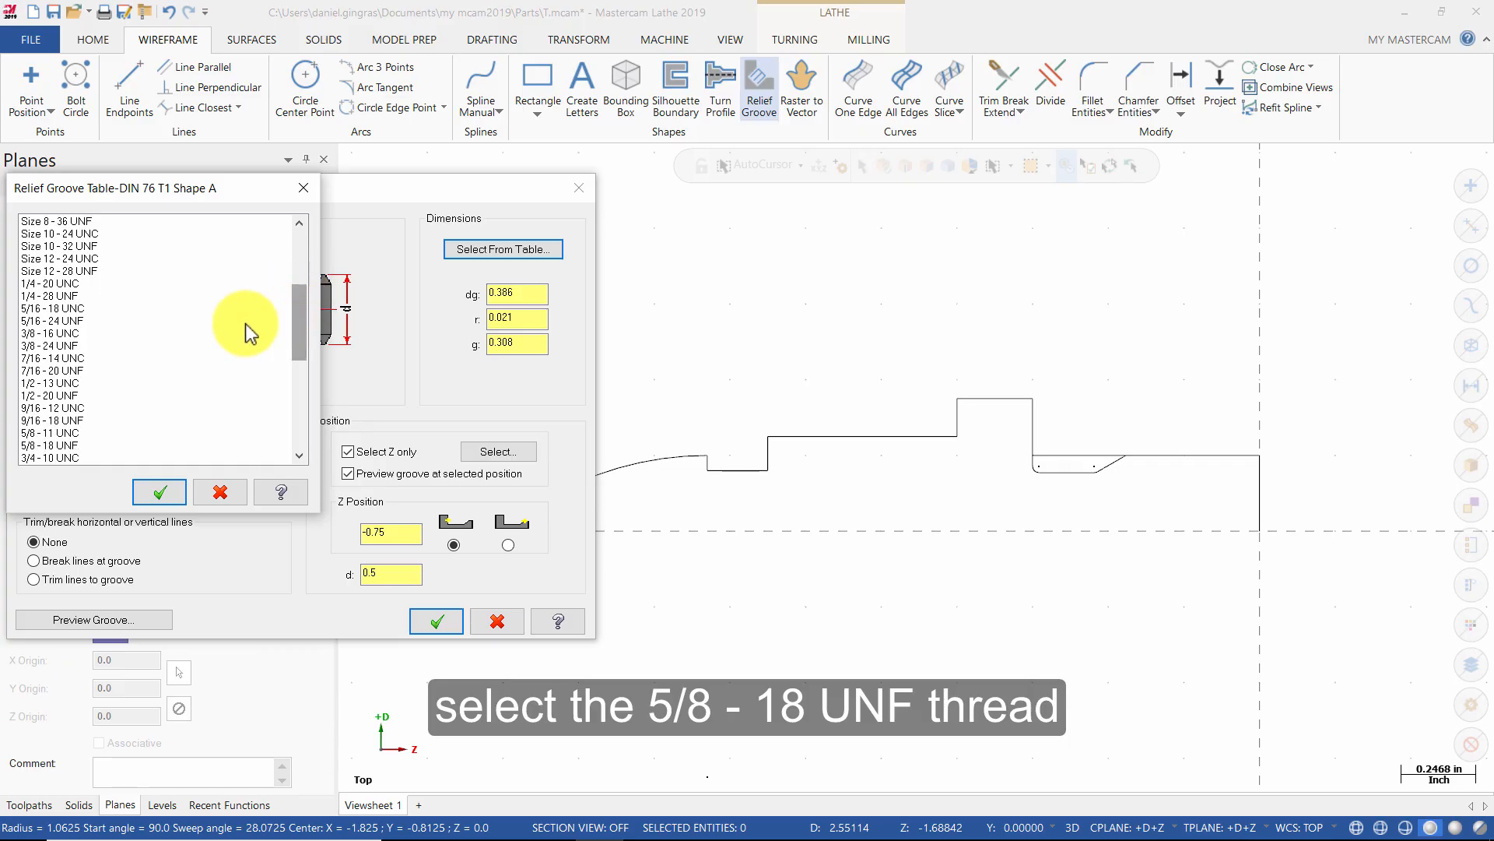
{"action": "left_click", "coordinate": [72, 446]}
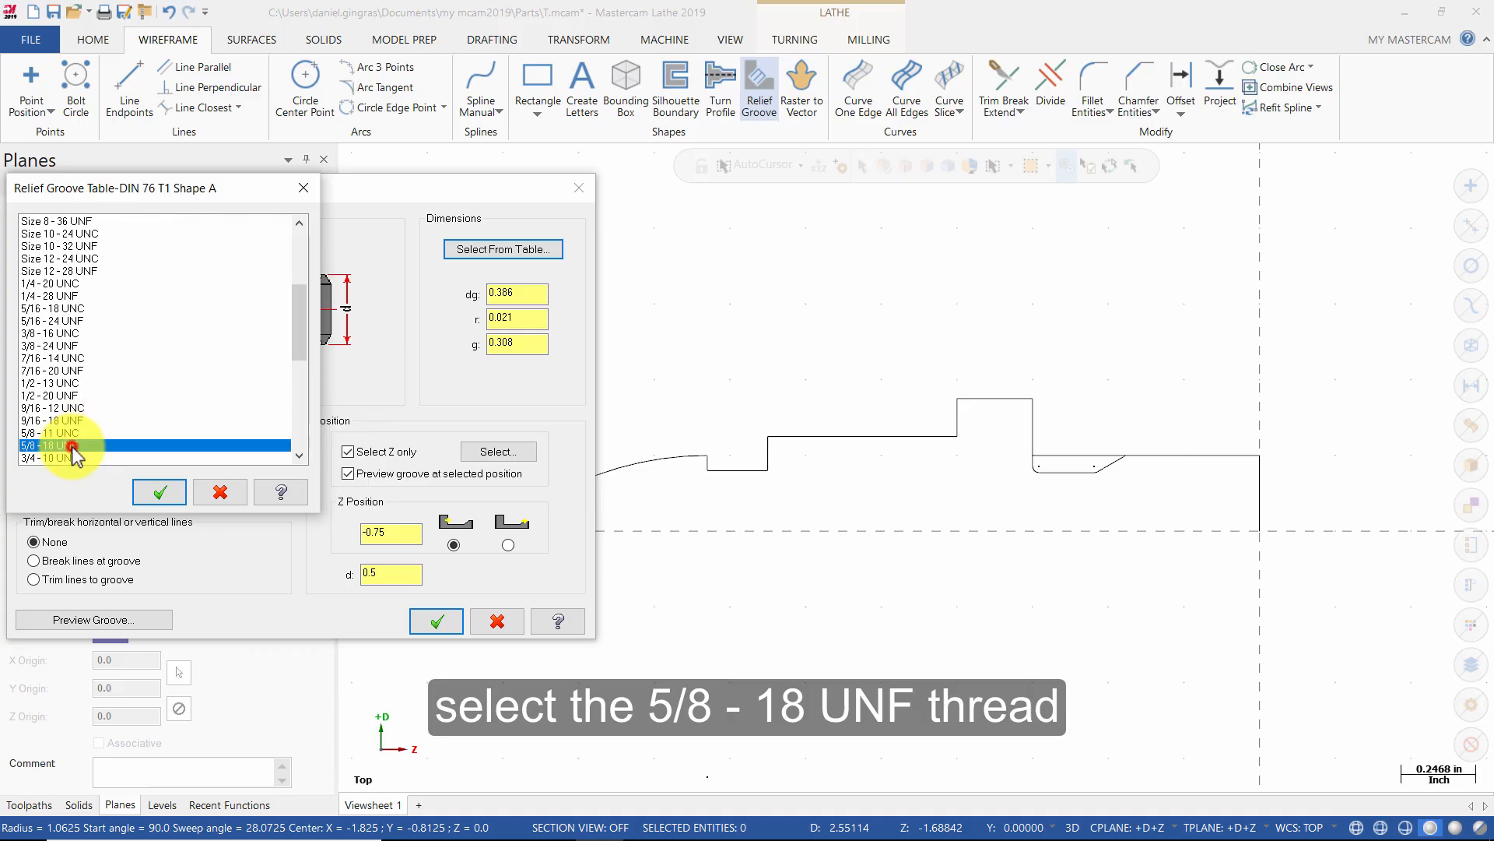
{"action": "left_click", "coordinate": [161, 491]}
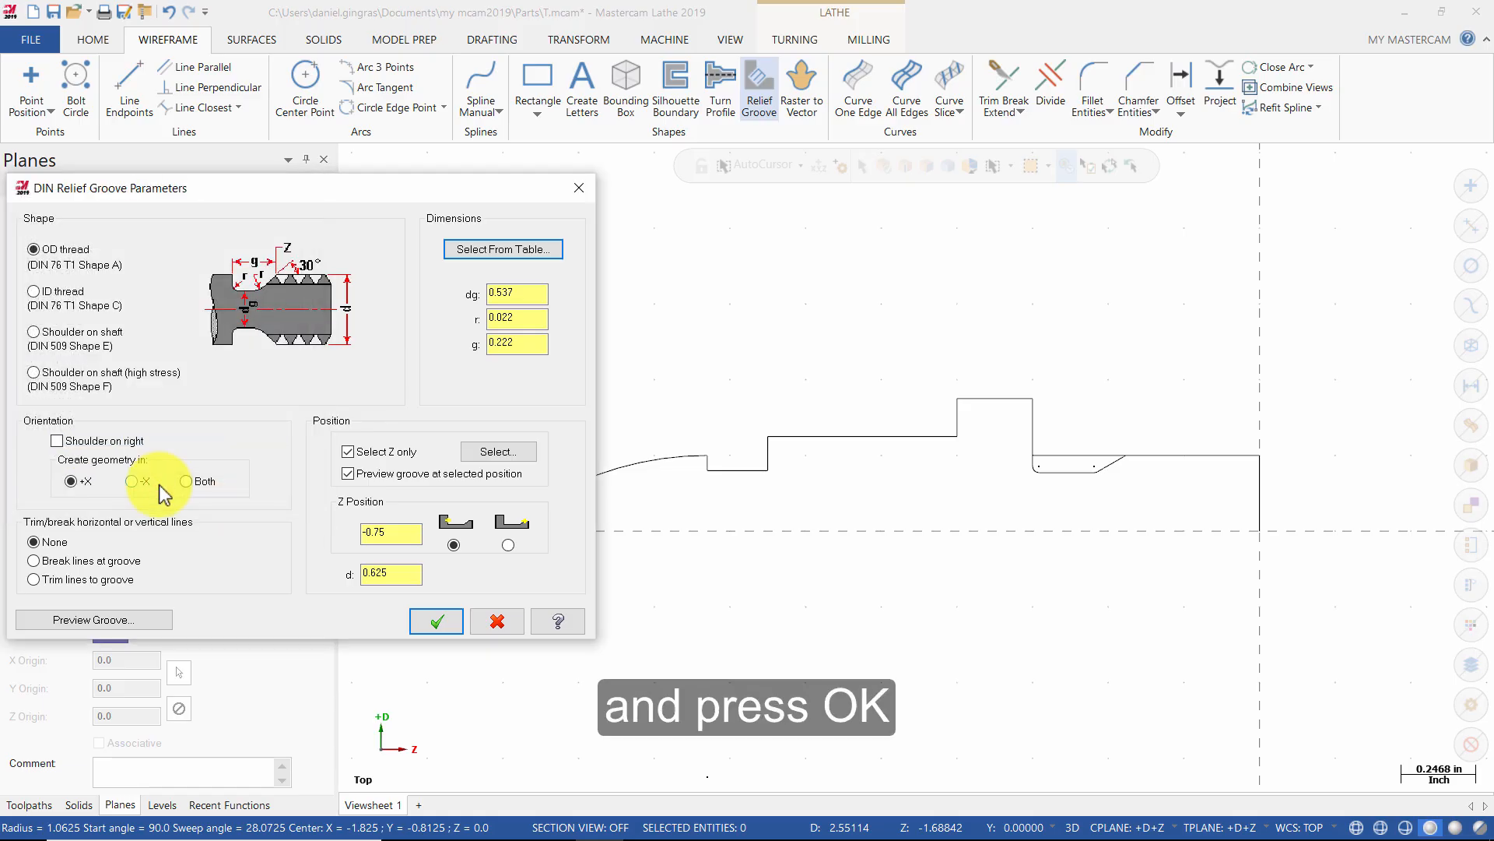
{"action": "left_click", "coordinate": [96, 441]}
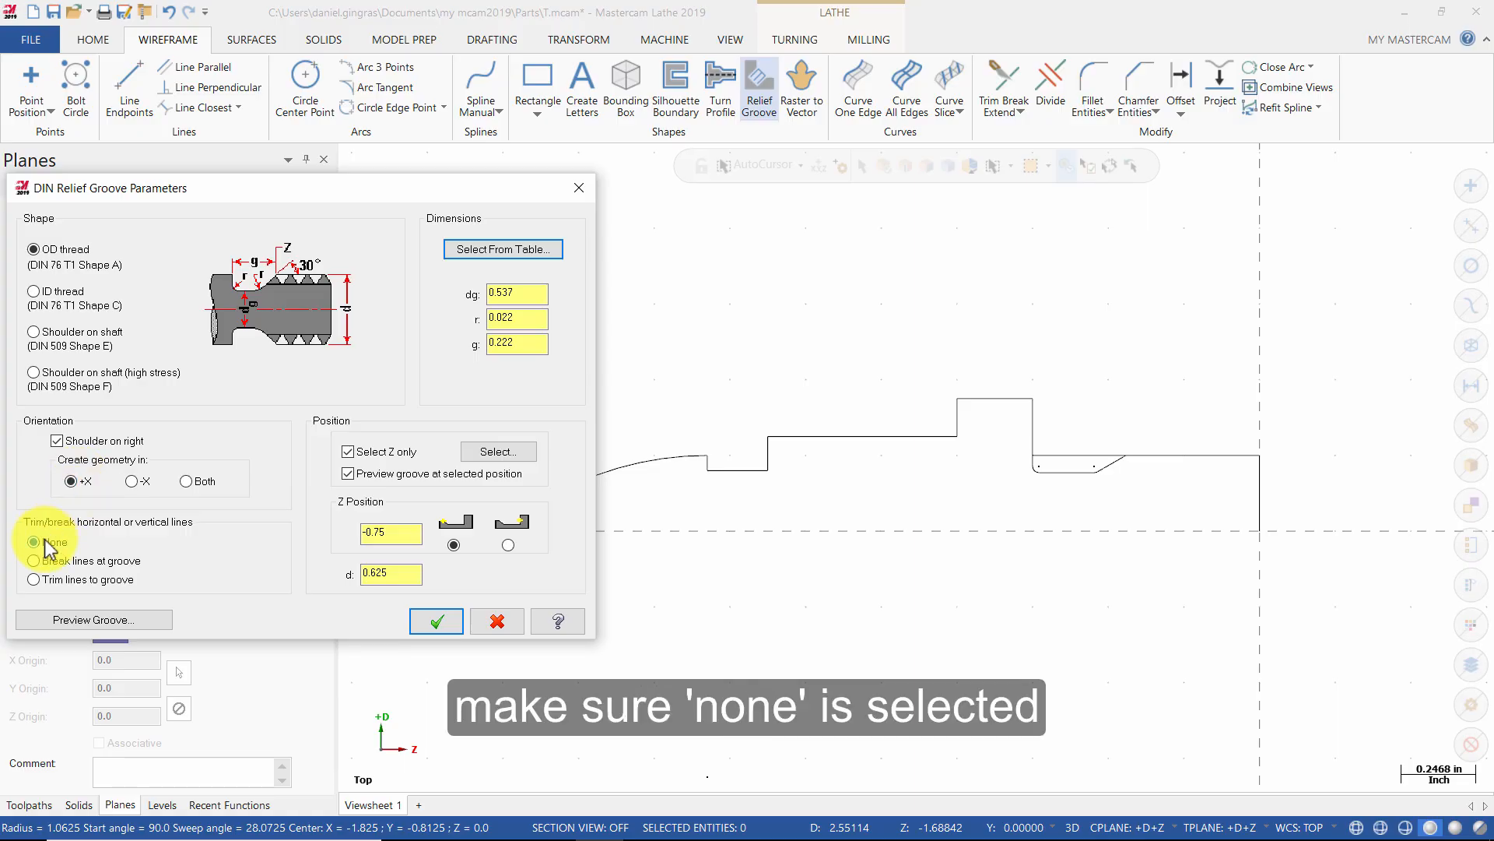
{"action": "left_click", "coordinate": [509, 545]}
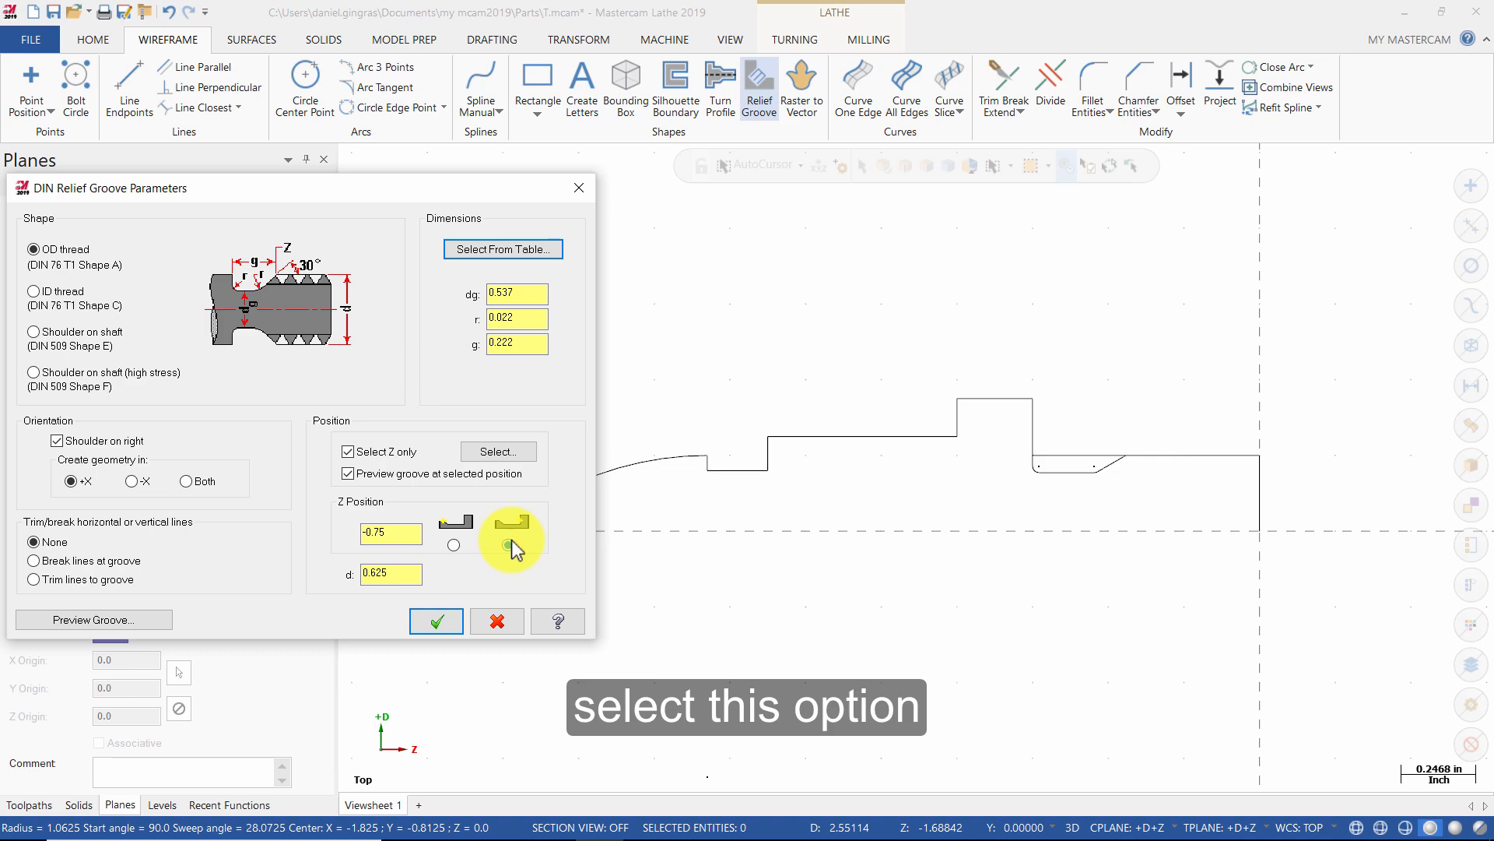
{"action": "double_click", "coordinate": [397, 532]}
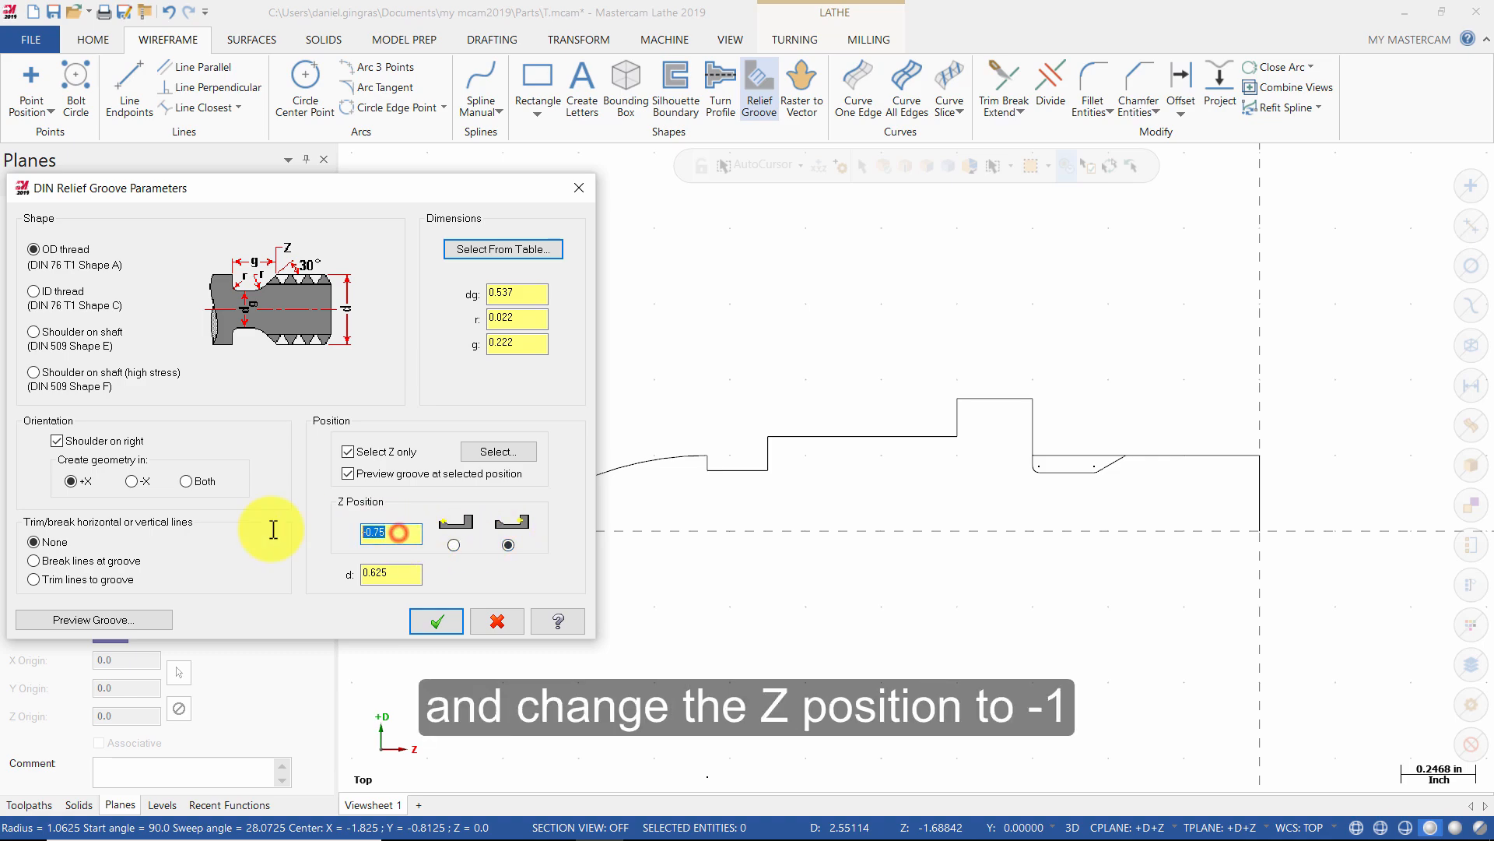
{"action": "type", "text": "-1.0"}
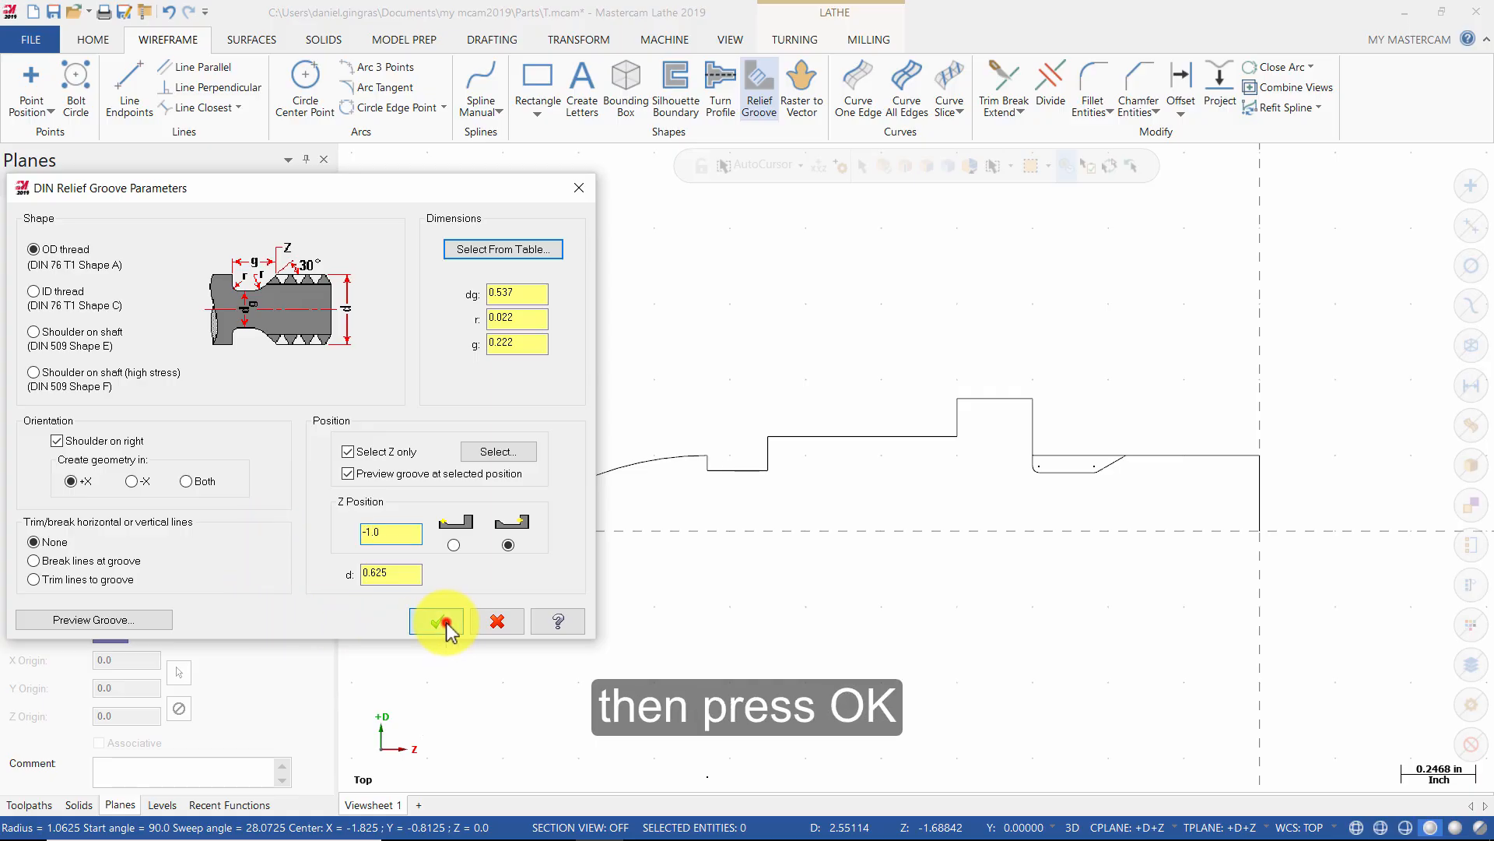
{"action": "left_click", "coordinate": [438, 621]}
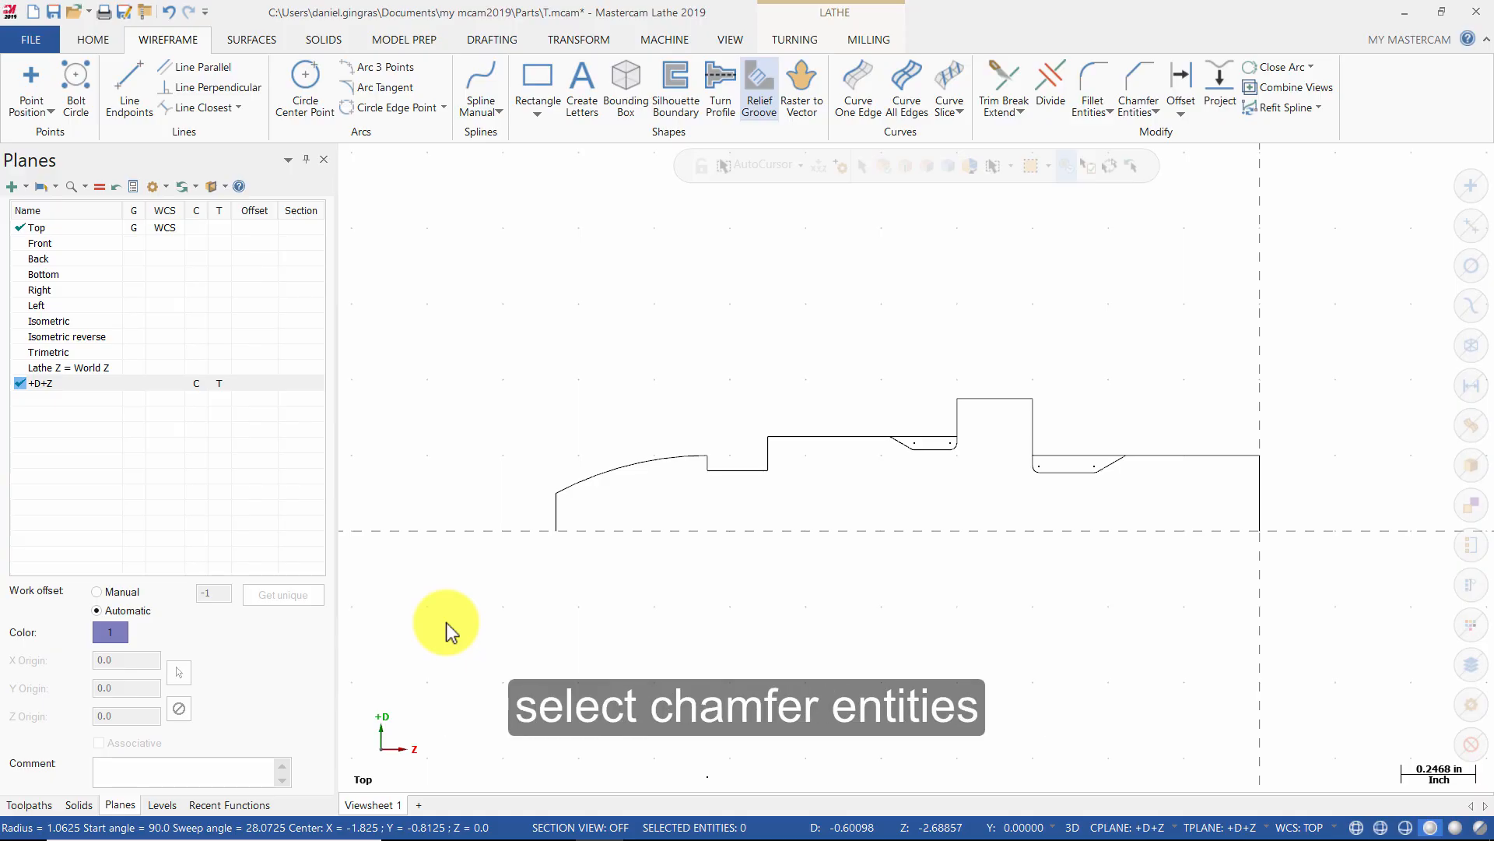
- Chamfer the upper-left corner of the middle step and the profile's upper-right end corner using 1 Distance at 0.03125 in
{"action": "left_click", "coordinate": [1130, 75]}
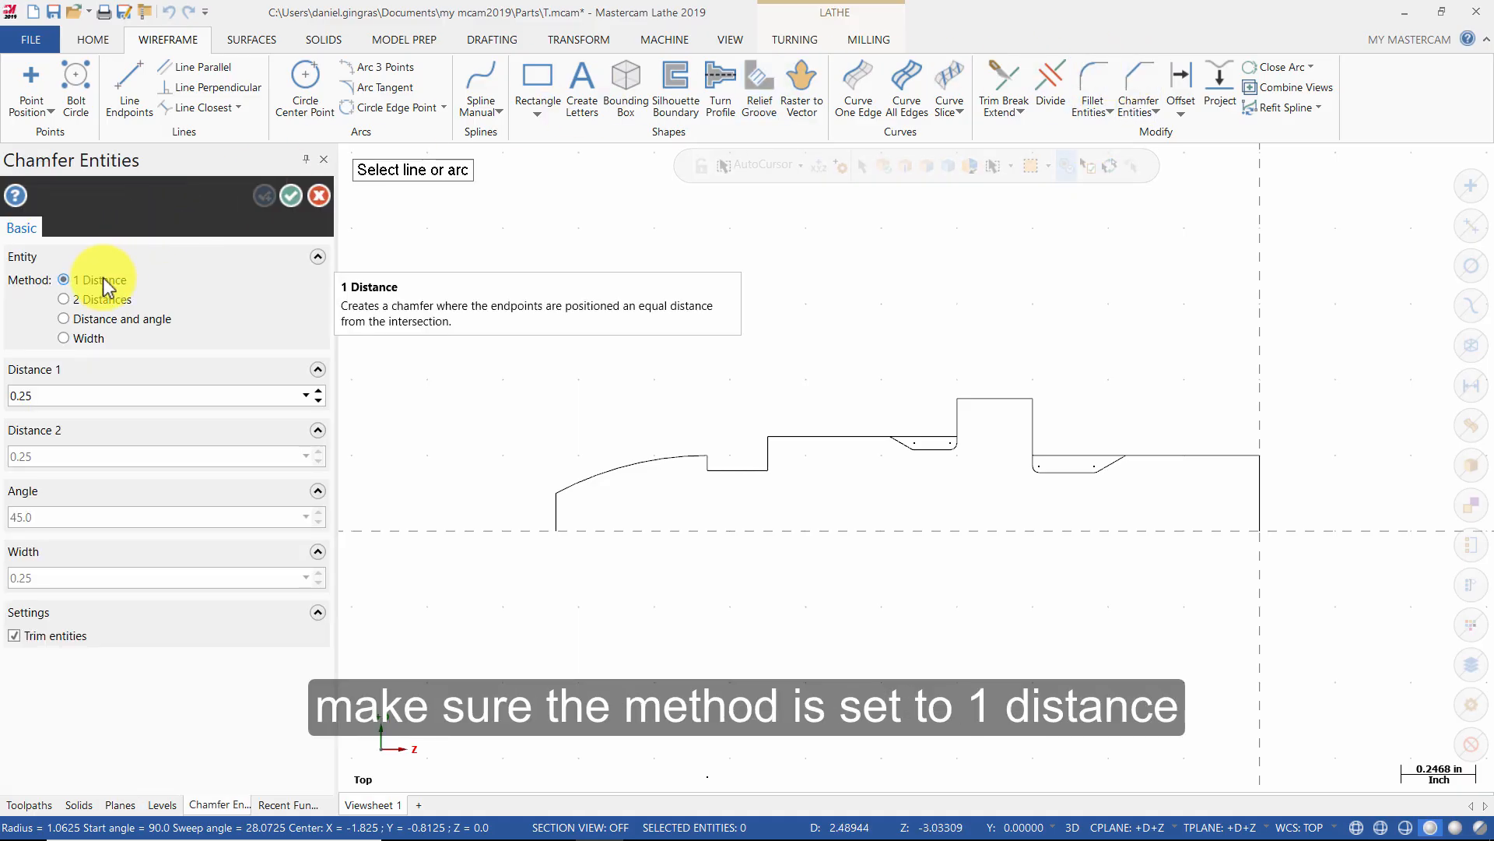
{"action": "left_click", "coordinate": [74, 393]}
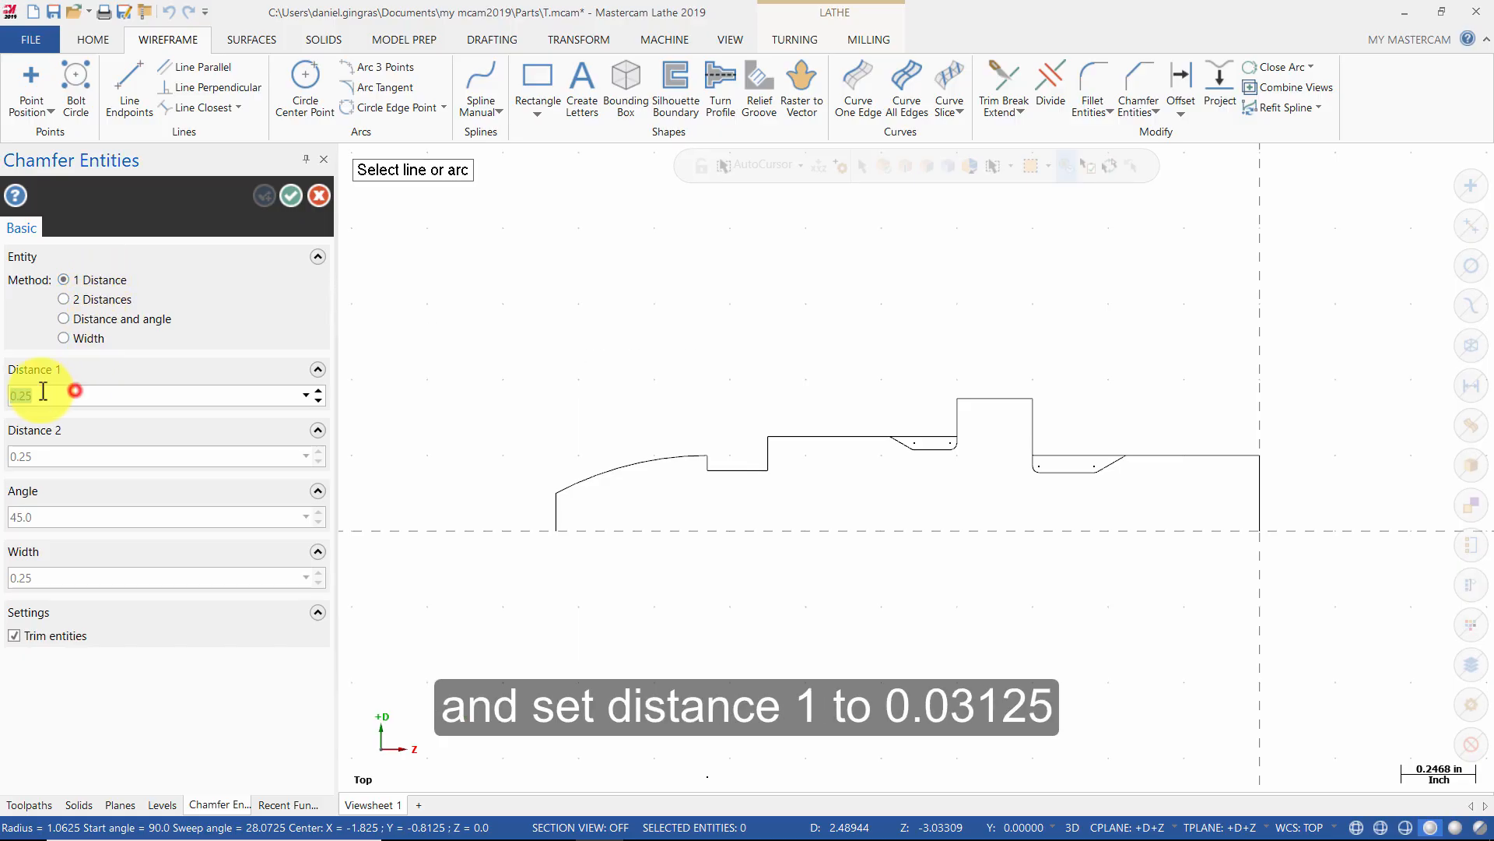
{"action": "key", "text": "BackSpace"}
{"action": "type", "text": ".0312"}
{"action": "left_click", "coordinate": [770, 454]}
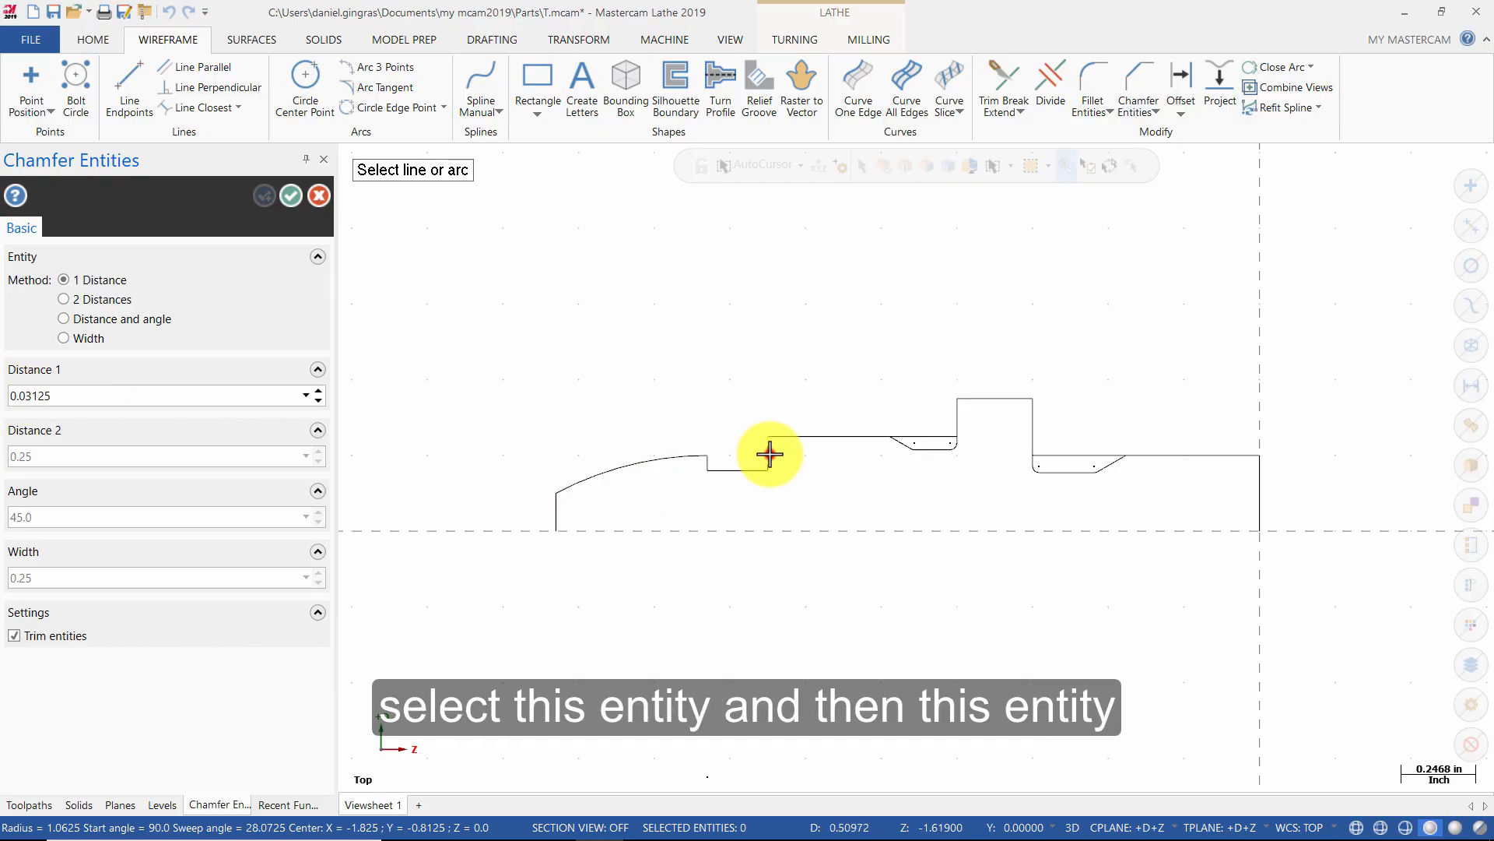
{"action": "left_click", "coordinate": [810, 436]}
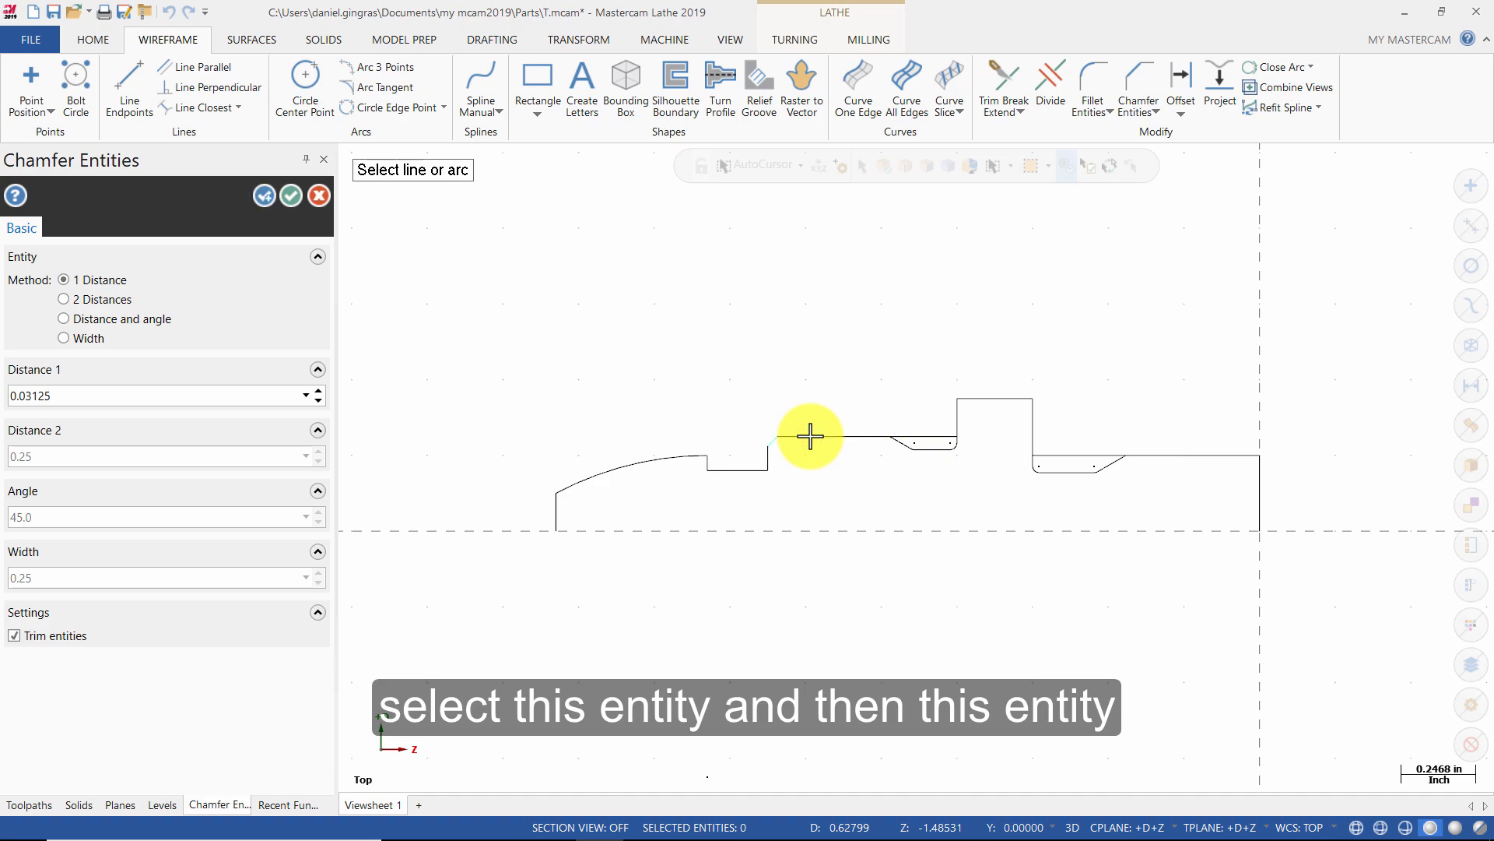
{"action": "left_click", "coordinate": [1260, 499]}
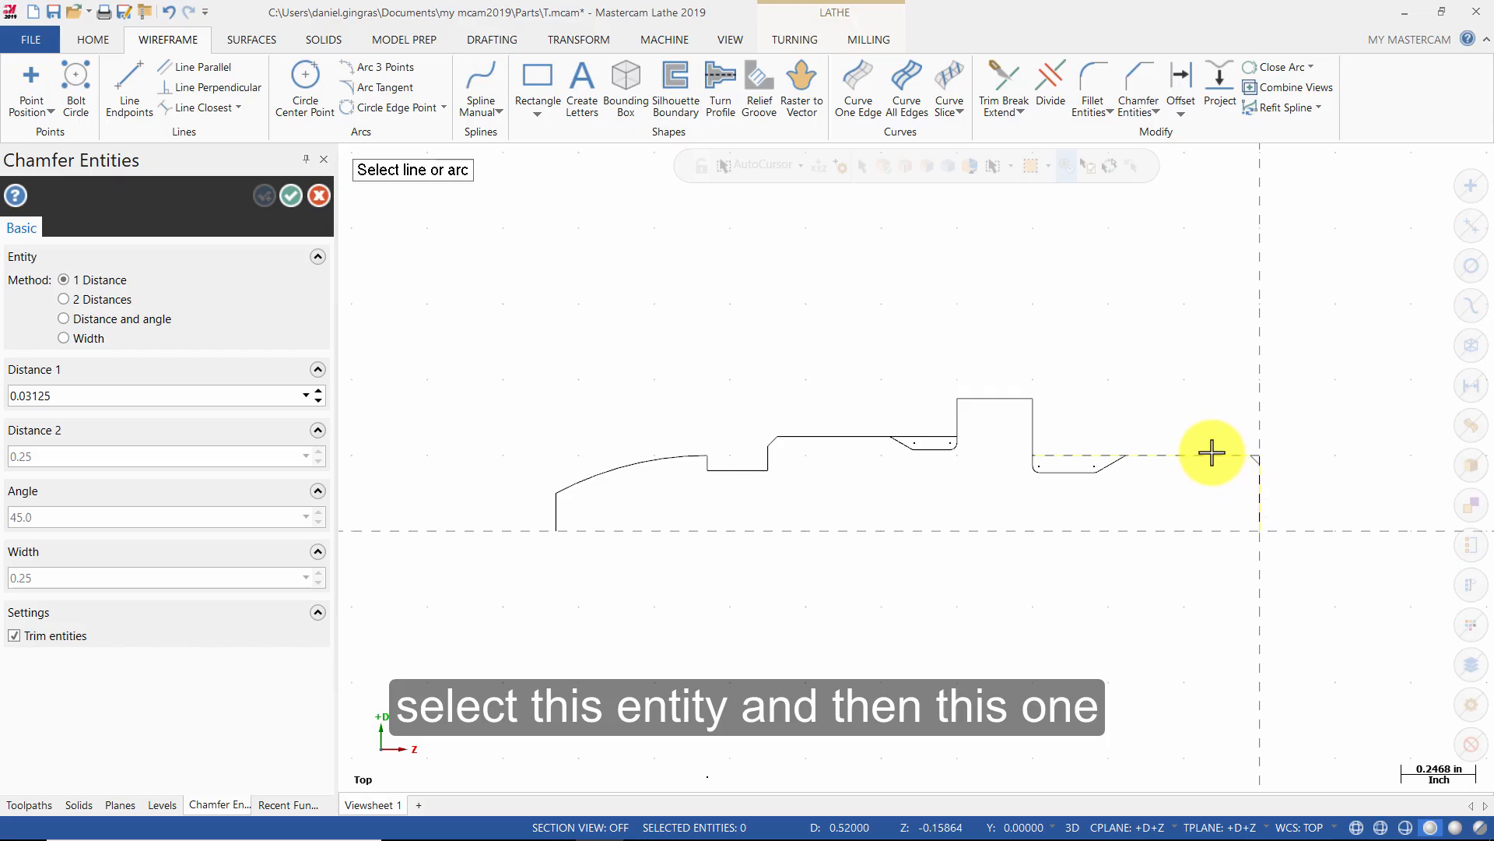
{"action": "left_click", "coordinate": [1212, 452]}
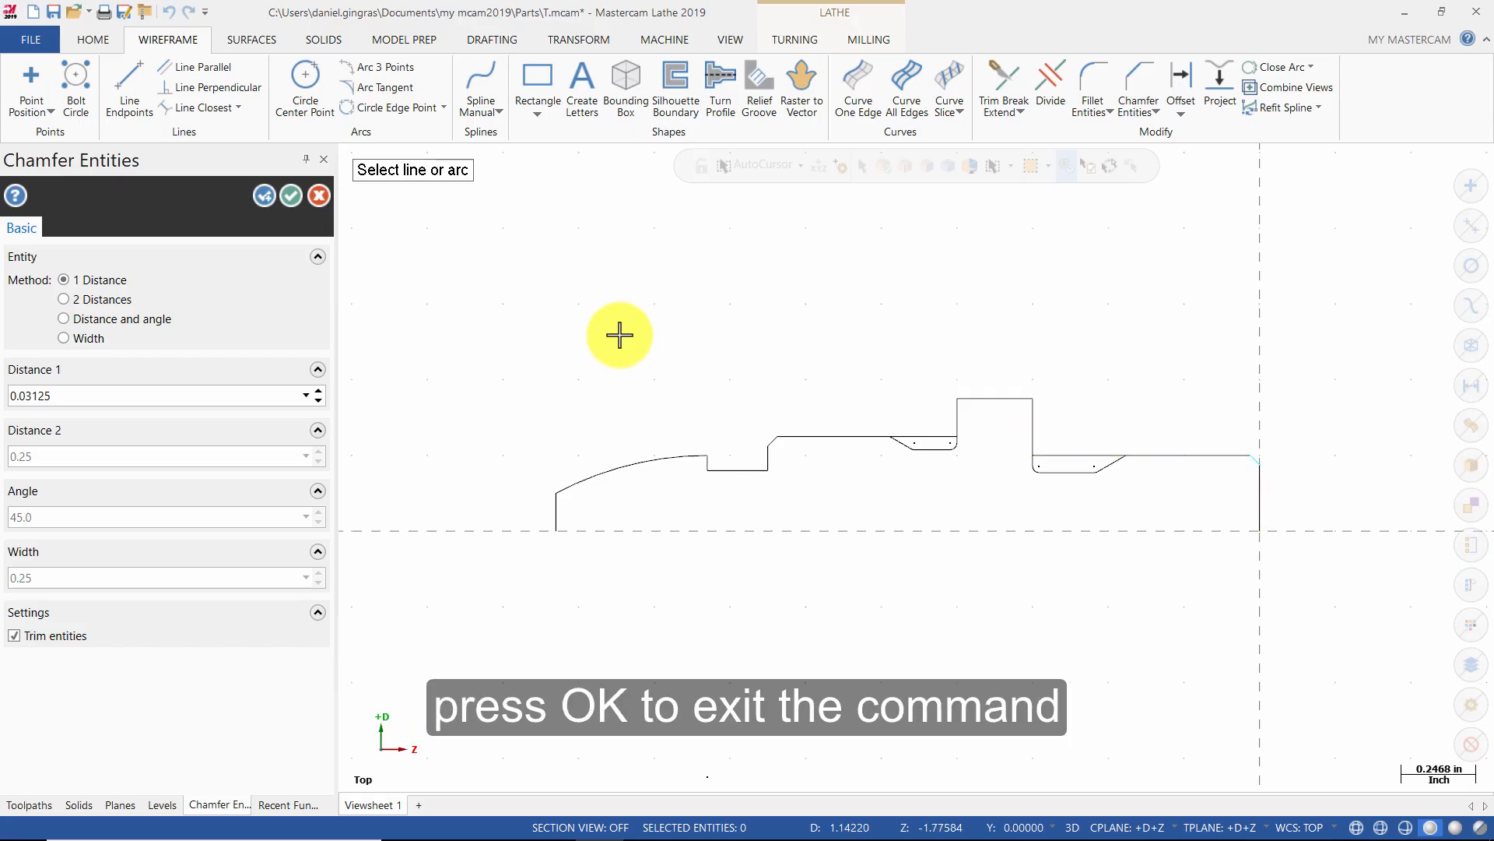
{"action": "left_click", "coordinate": [290, 195]}
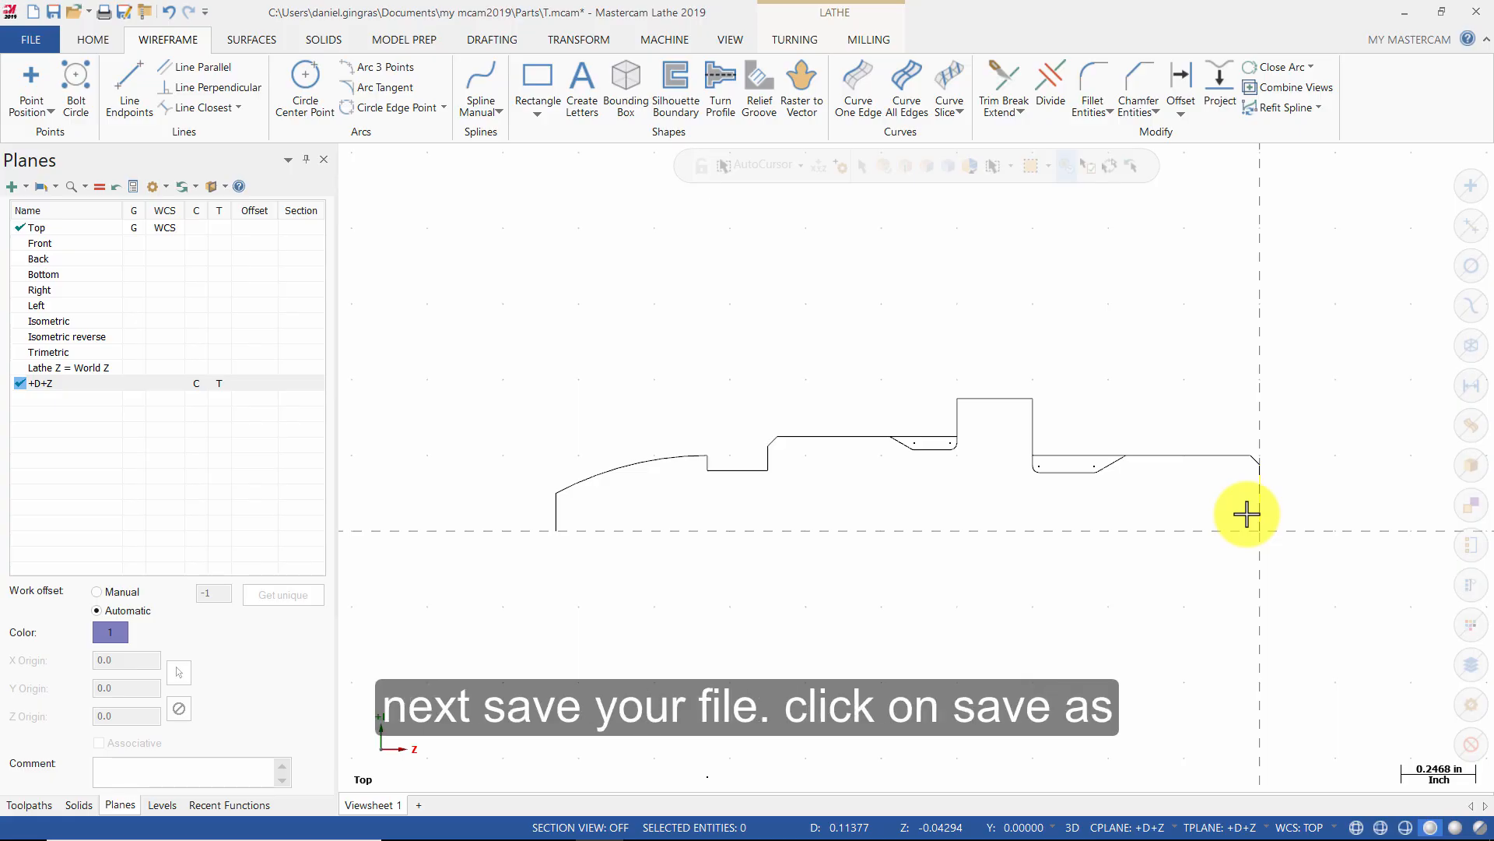
- Save the part as a Mastercam file named Tutorial 5 in the Parts folder
{"action": "left_click", "coordinate": [122, 12]}
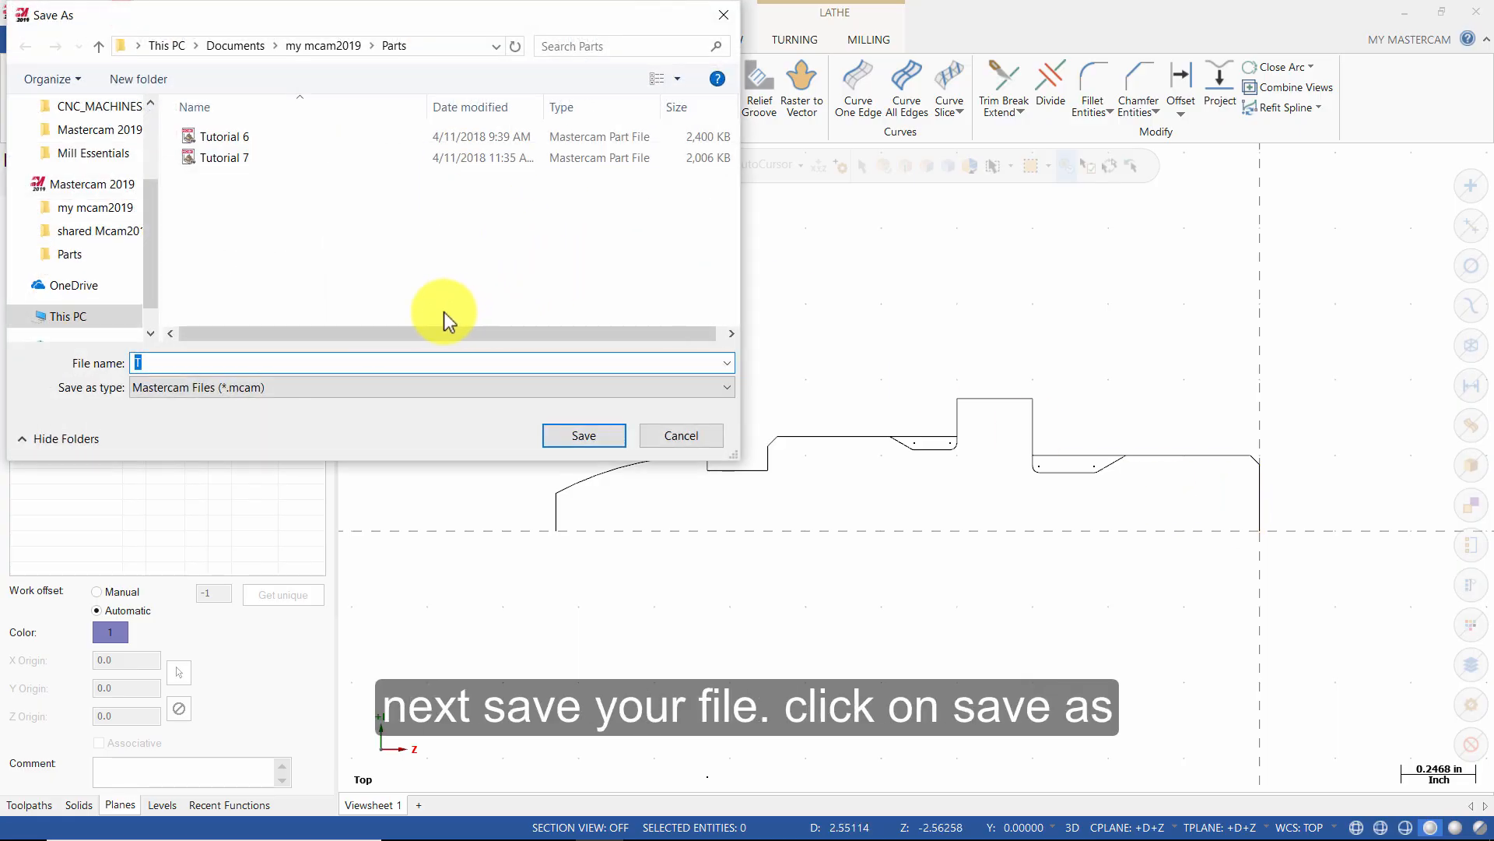
{"action": "type", "text": "Tutori"}
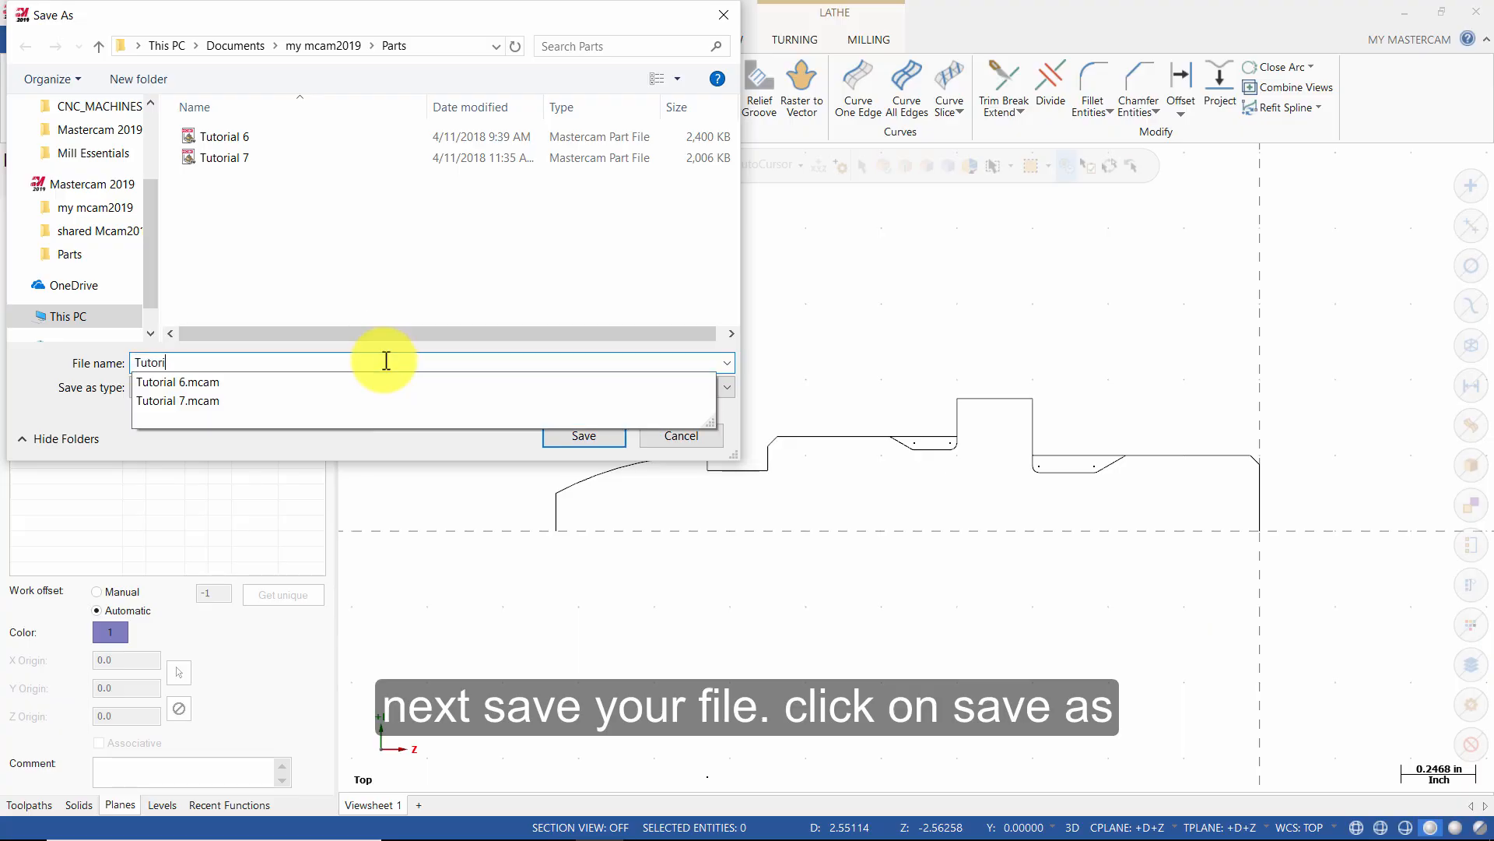
{"action": "type", "text": "al 5"}
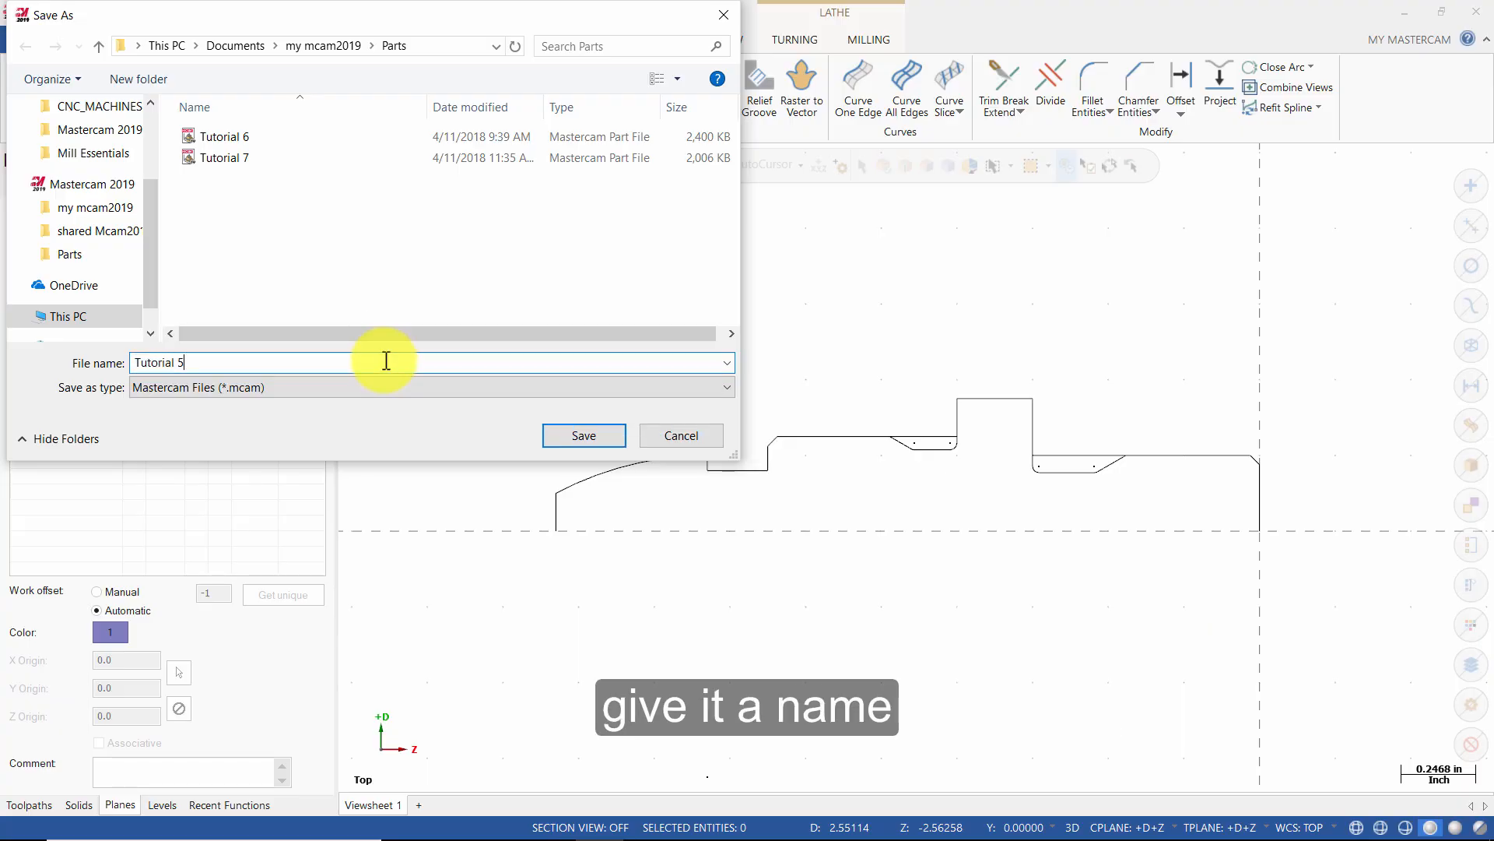
{"action": "left_click", "coordinate": [565, 433]}
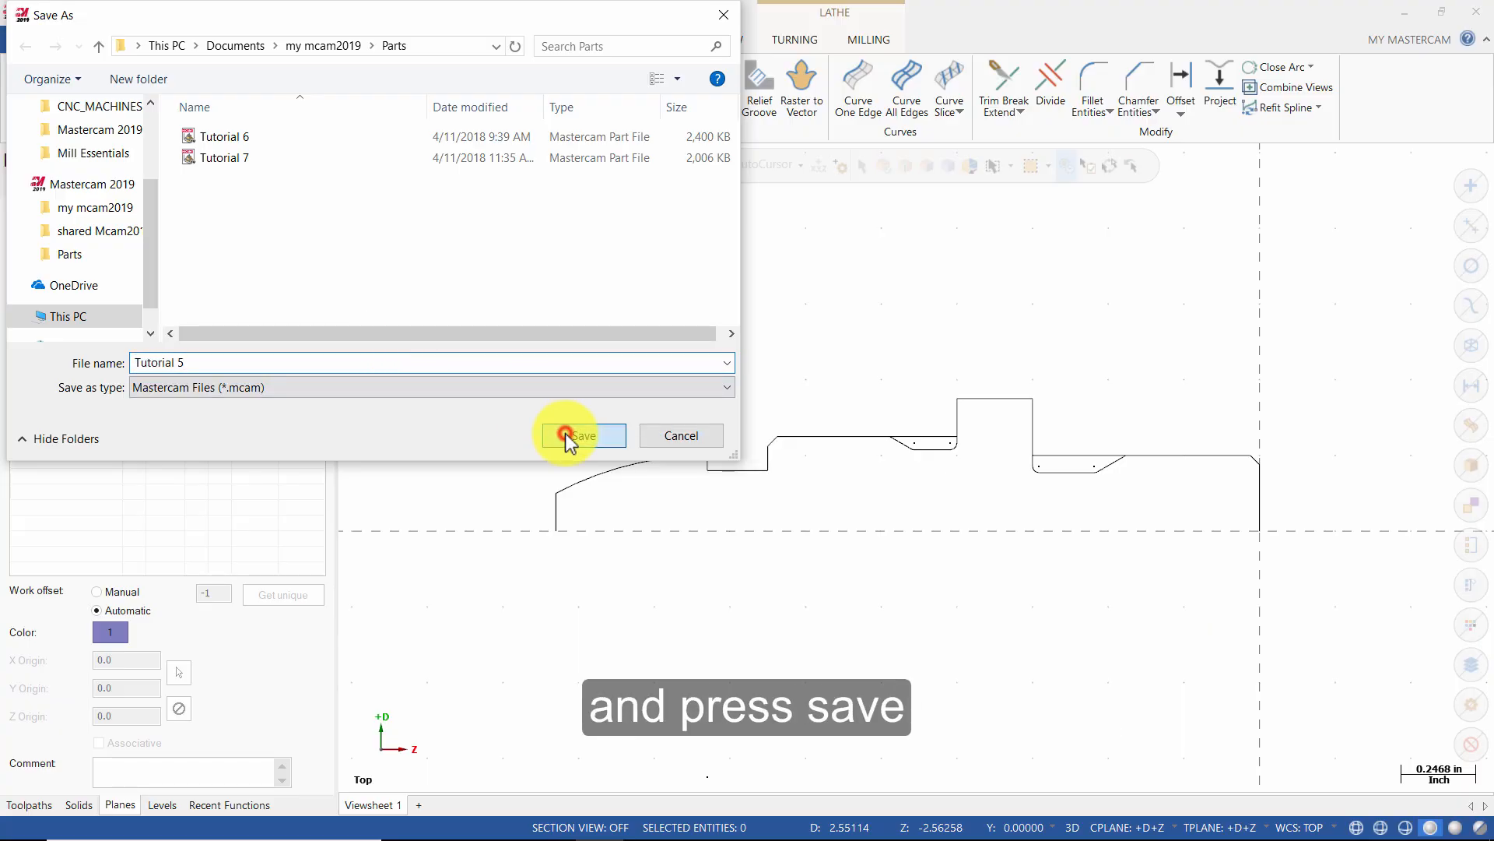